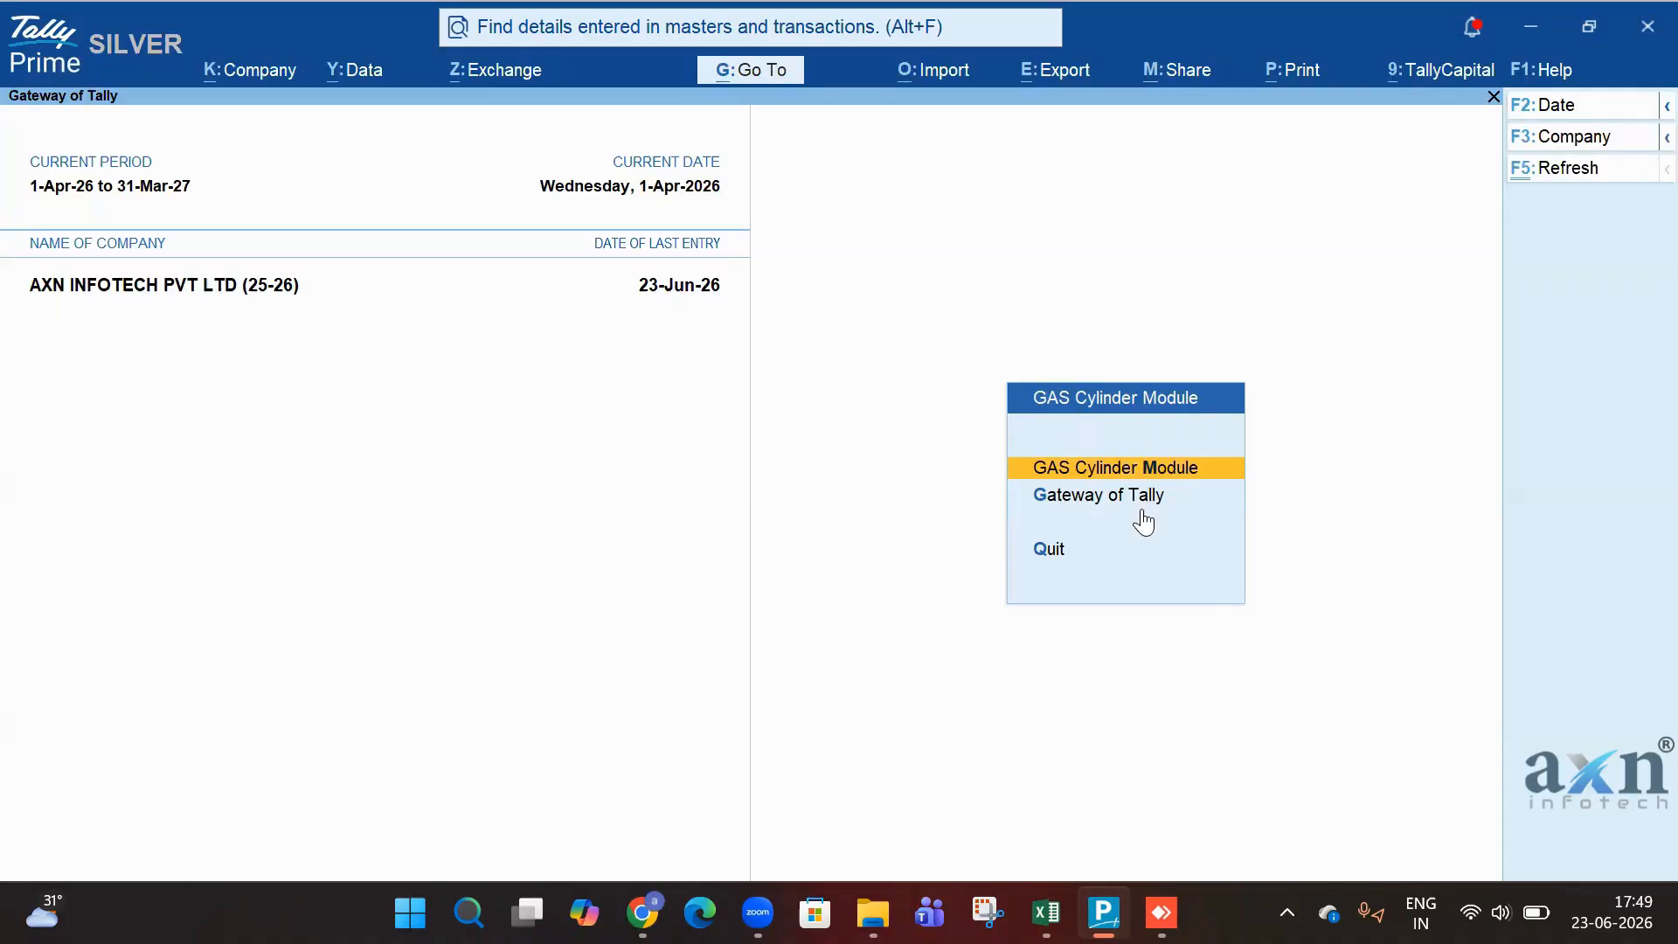
Open the GAS Cylinder Module and start a new Opening Cylinder voucher.
{"action": "key", "text": "Return"}
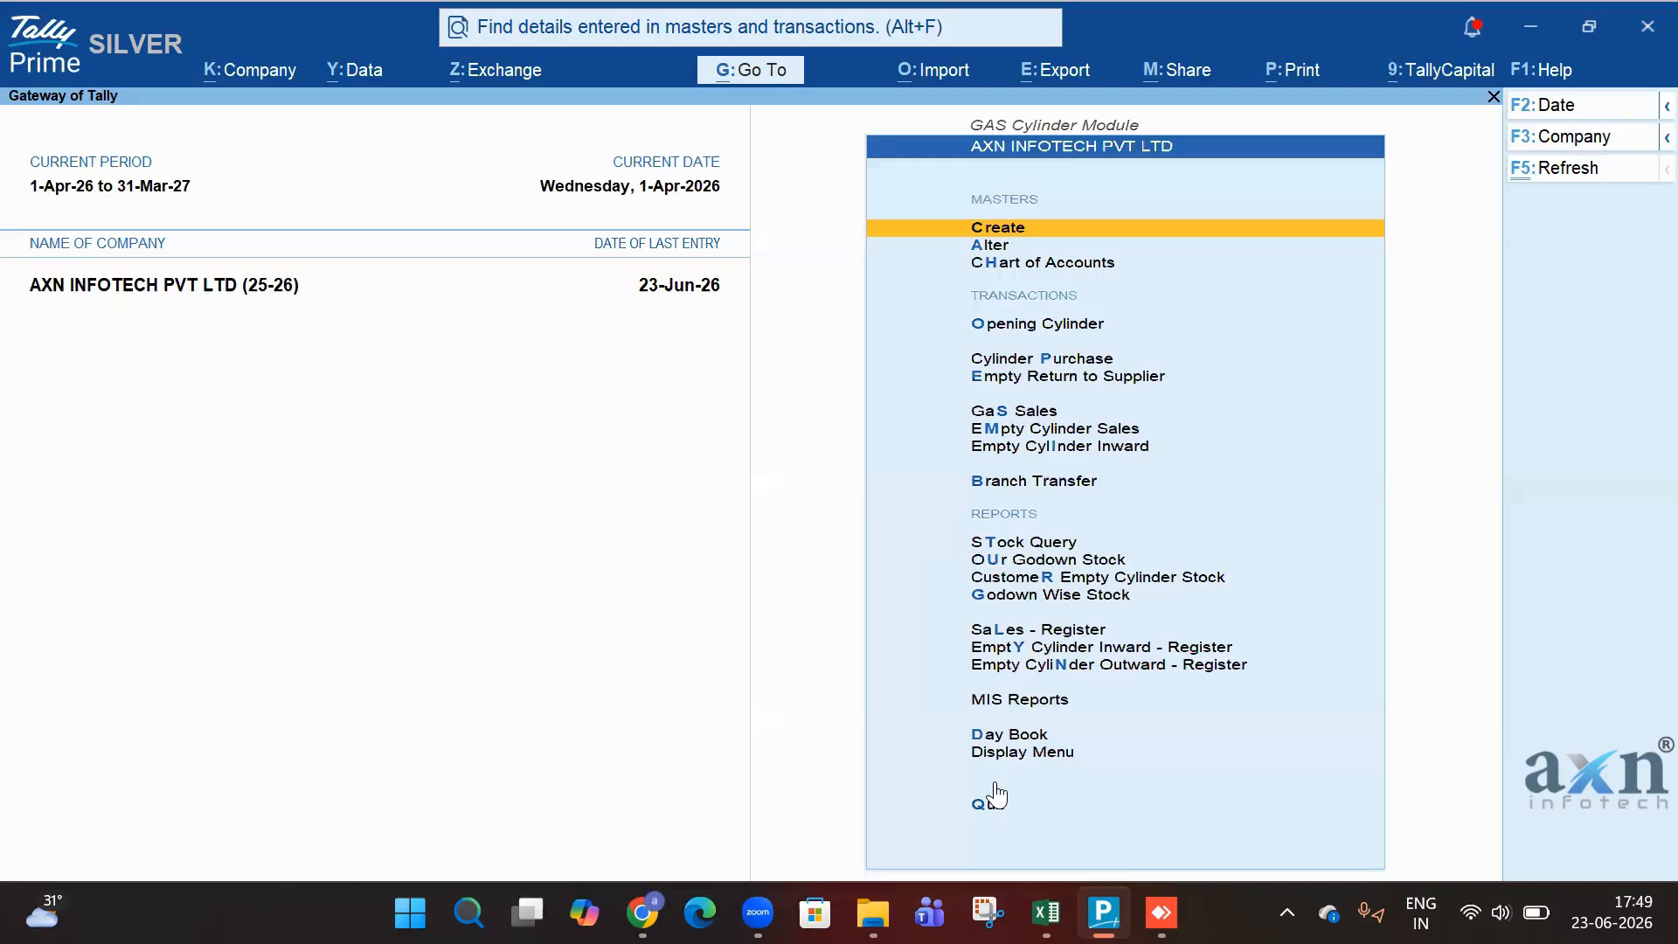
{"action": "key", "text": "Down"}
{"action": "key", "text": "Down"}
{"action": "key", "text": "Down"}
{"action": "key", "text": "Down"}
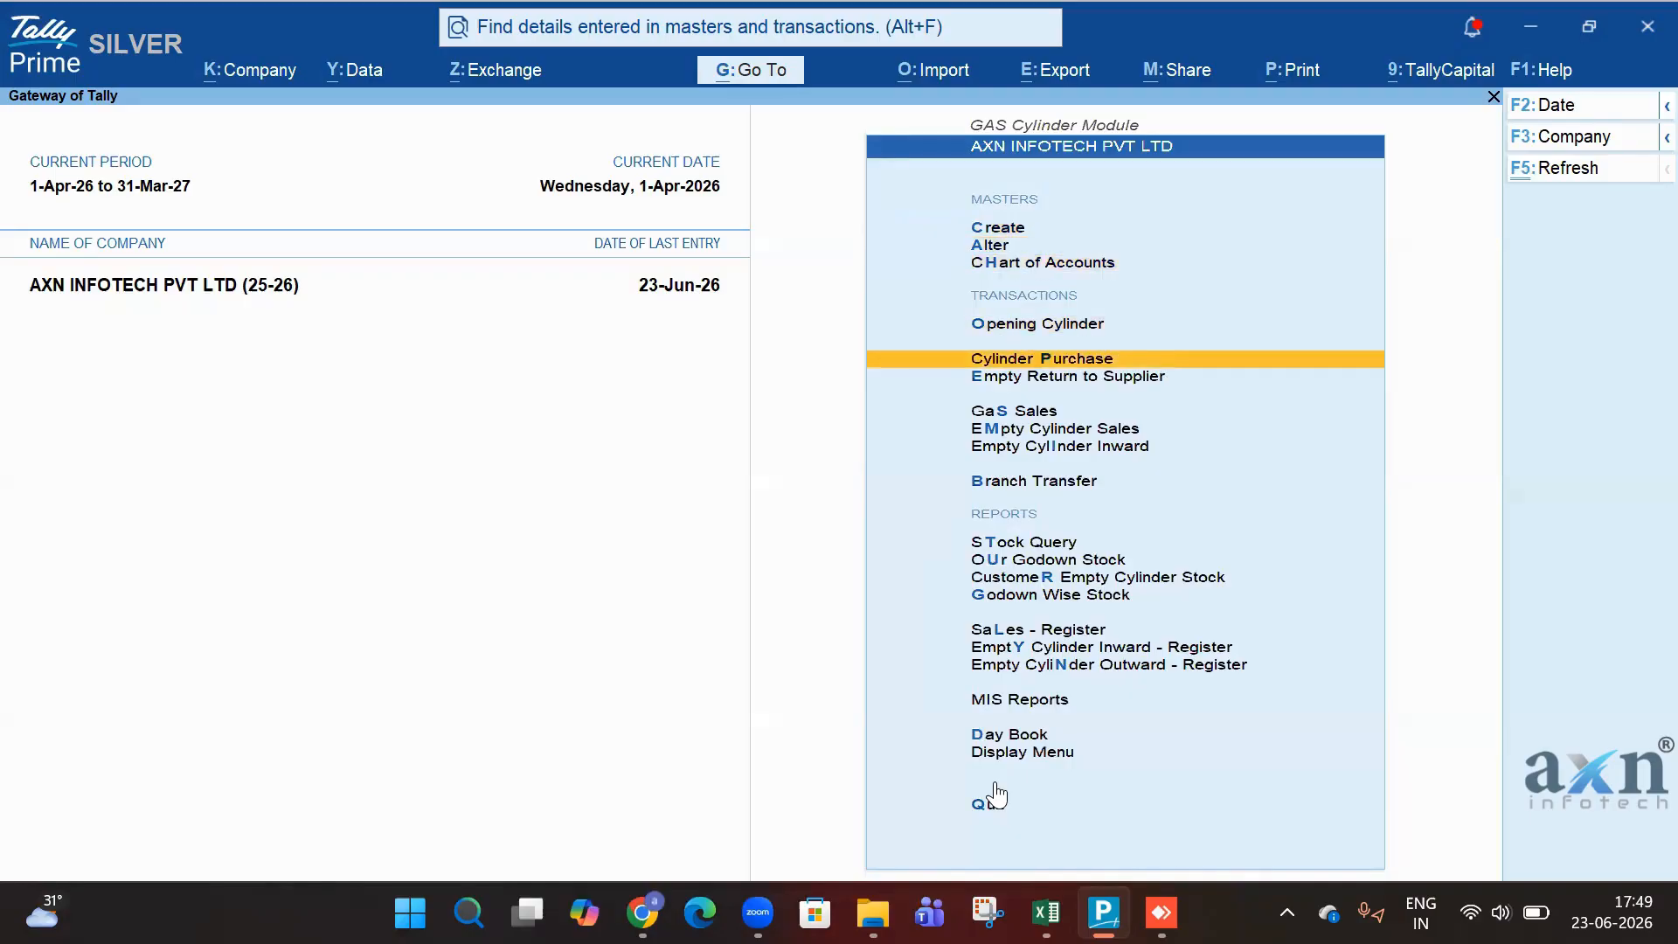
{"action": "key", "text": "Up"}
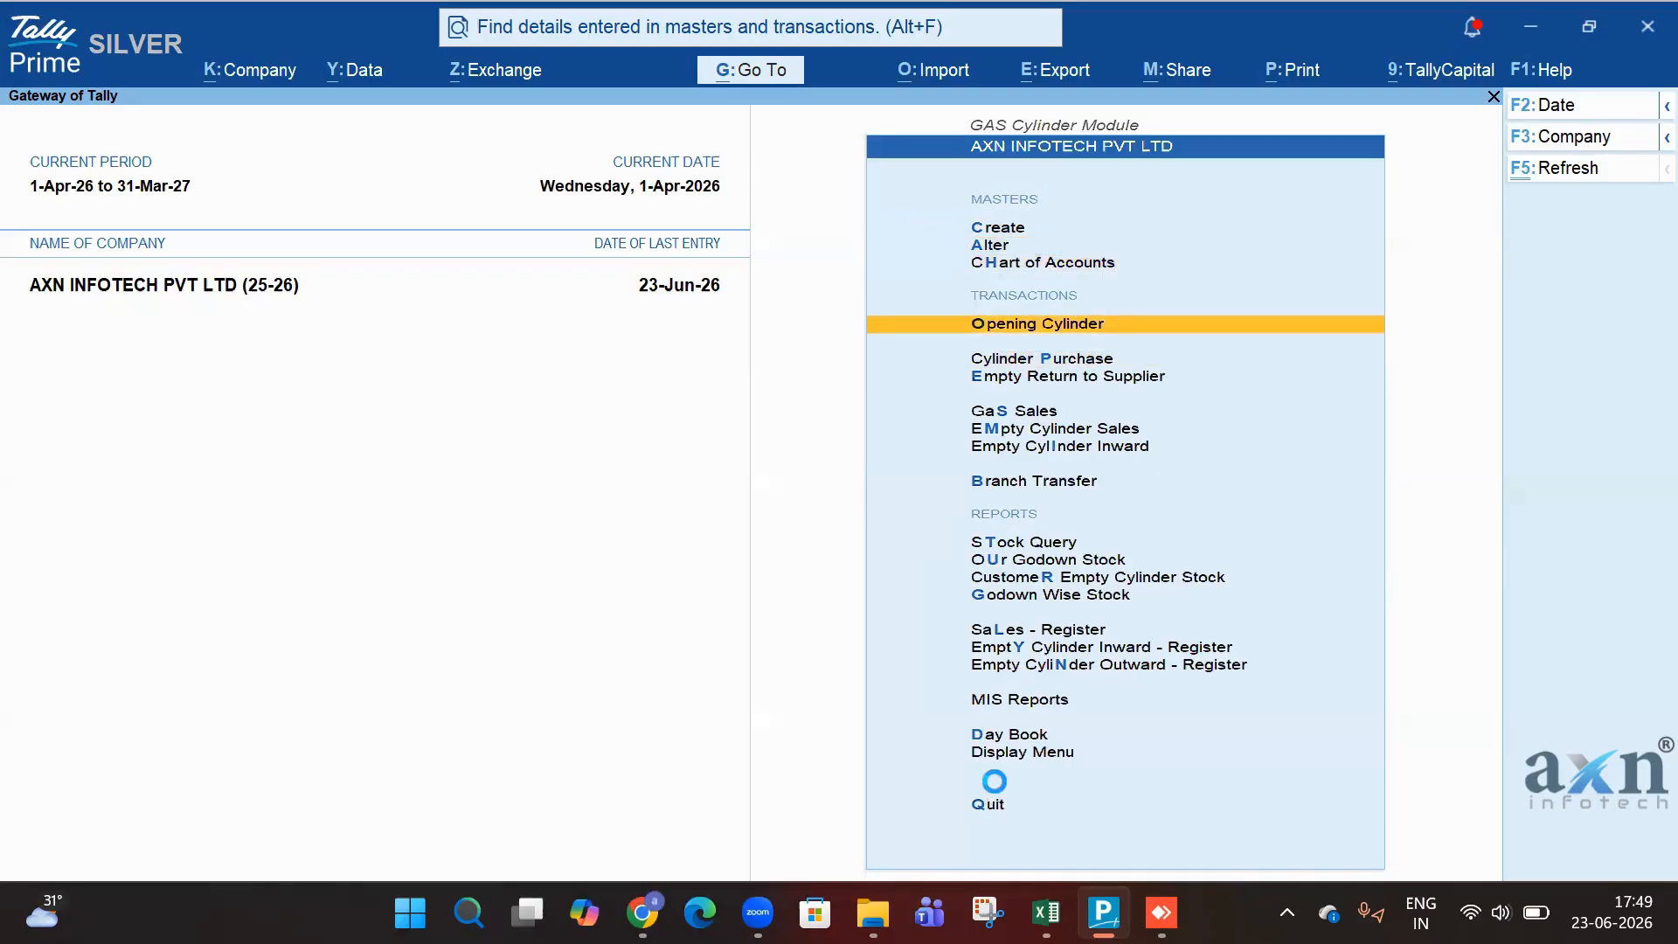
{"action": "key", "text": "Return"}
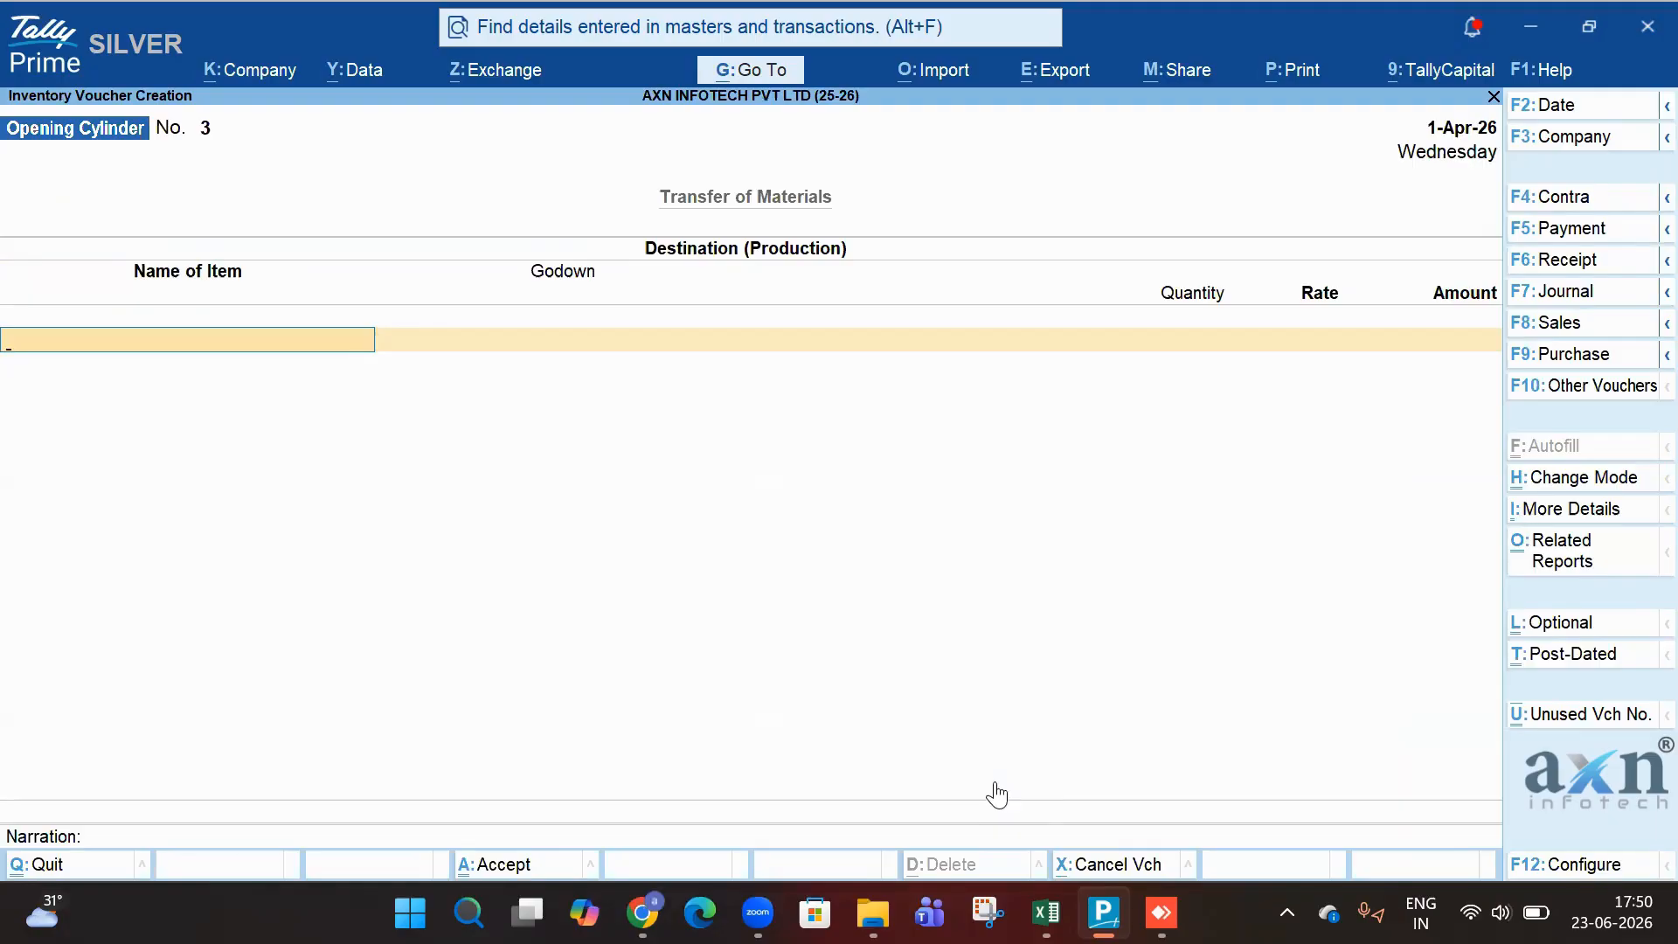
Add HP Gas 12Kg to the opening voucher with Abc as its godown.
{"action": "type", "text": "HP"}
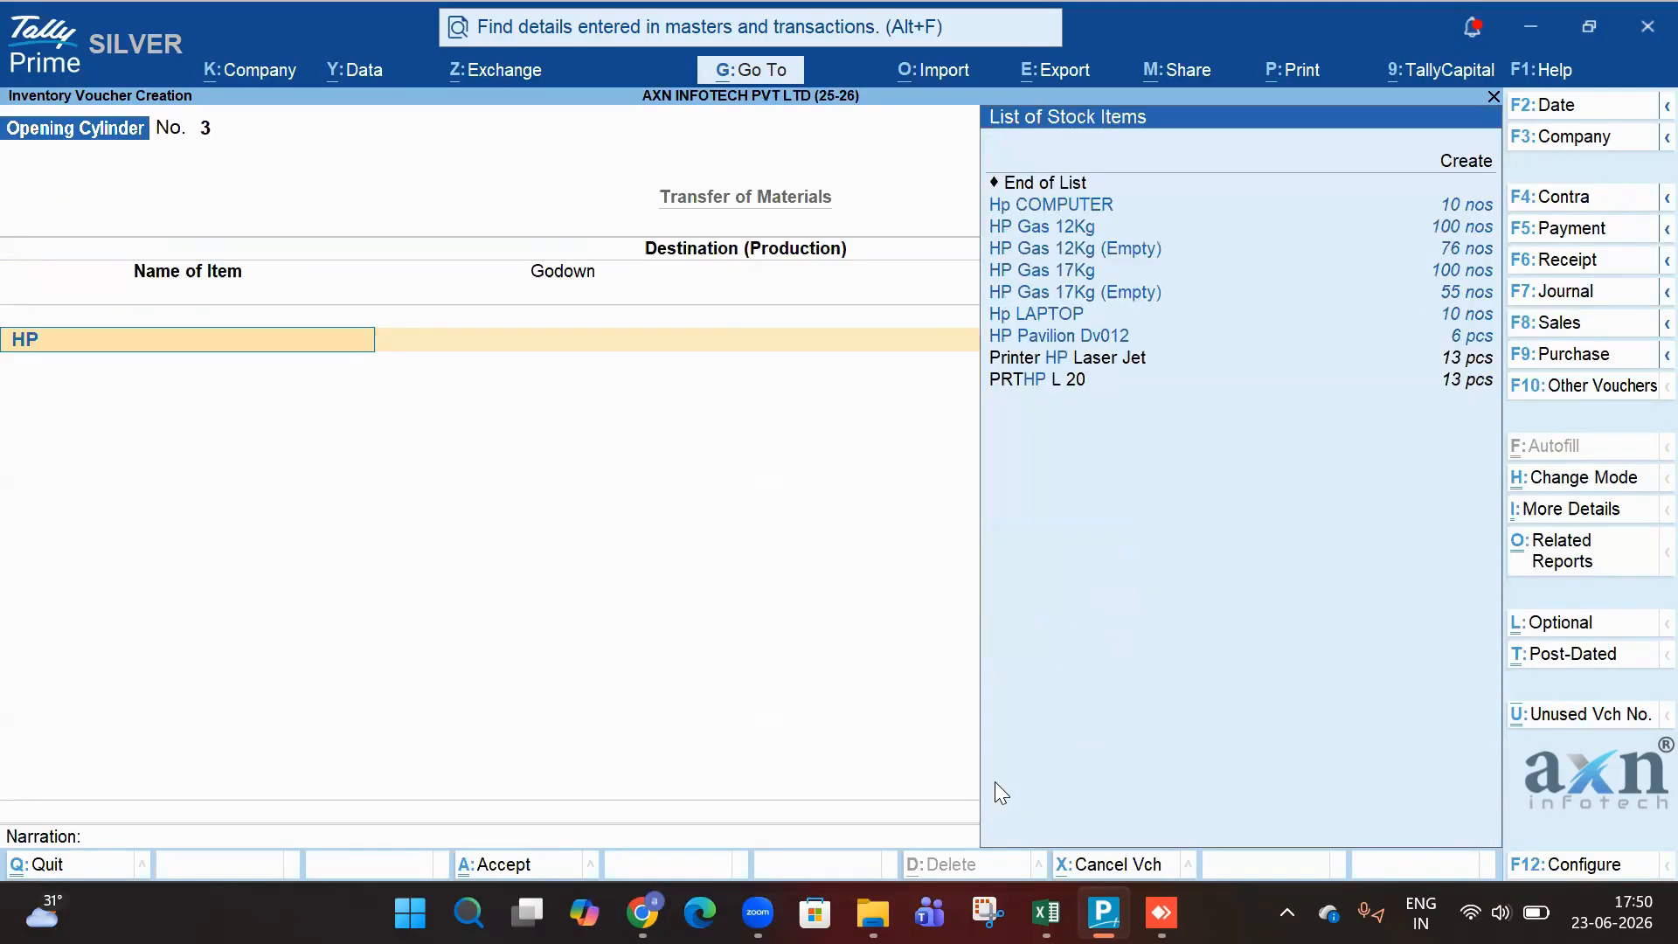
{"action": "key", "text": "Down"}
{"action": "key", "text": "Down"}
{"action": "key", "text": "Return"}
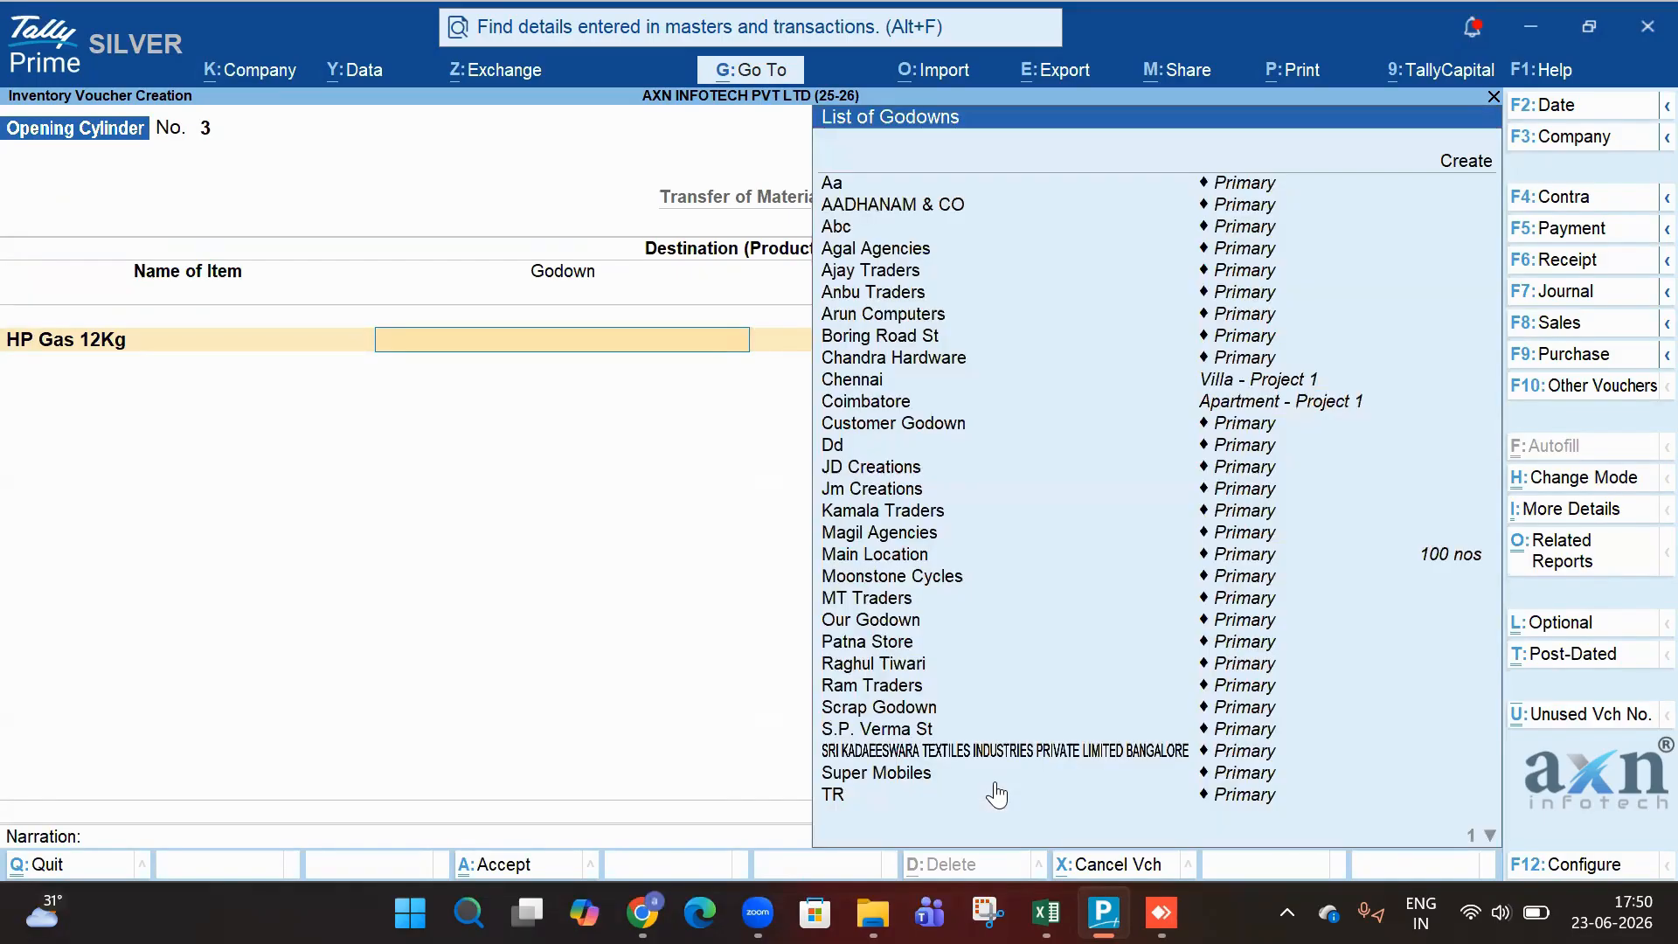
{"action": "key", "text": "Down"}
{"action": "key", "text": "Down"}
{"action": "key", "text": "Down"}
{"action": "key", "text": "Down"}
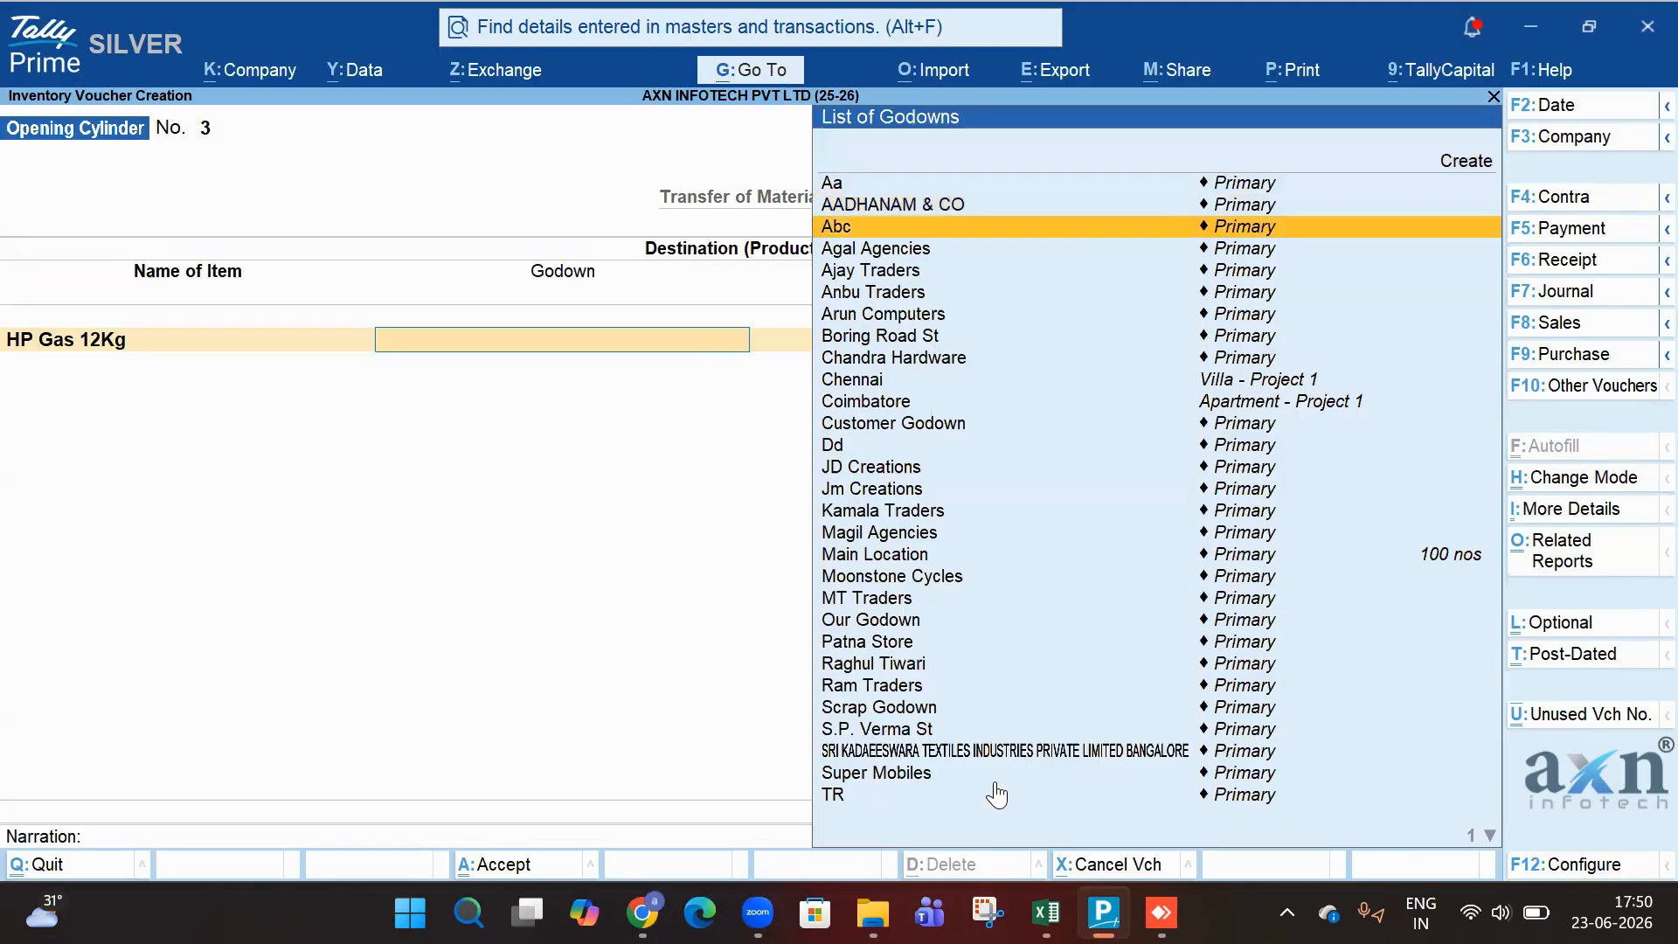
{"action": "key", "text": "Up"}
{"action": "key", "text": "Return"}
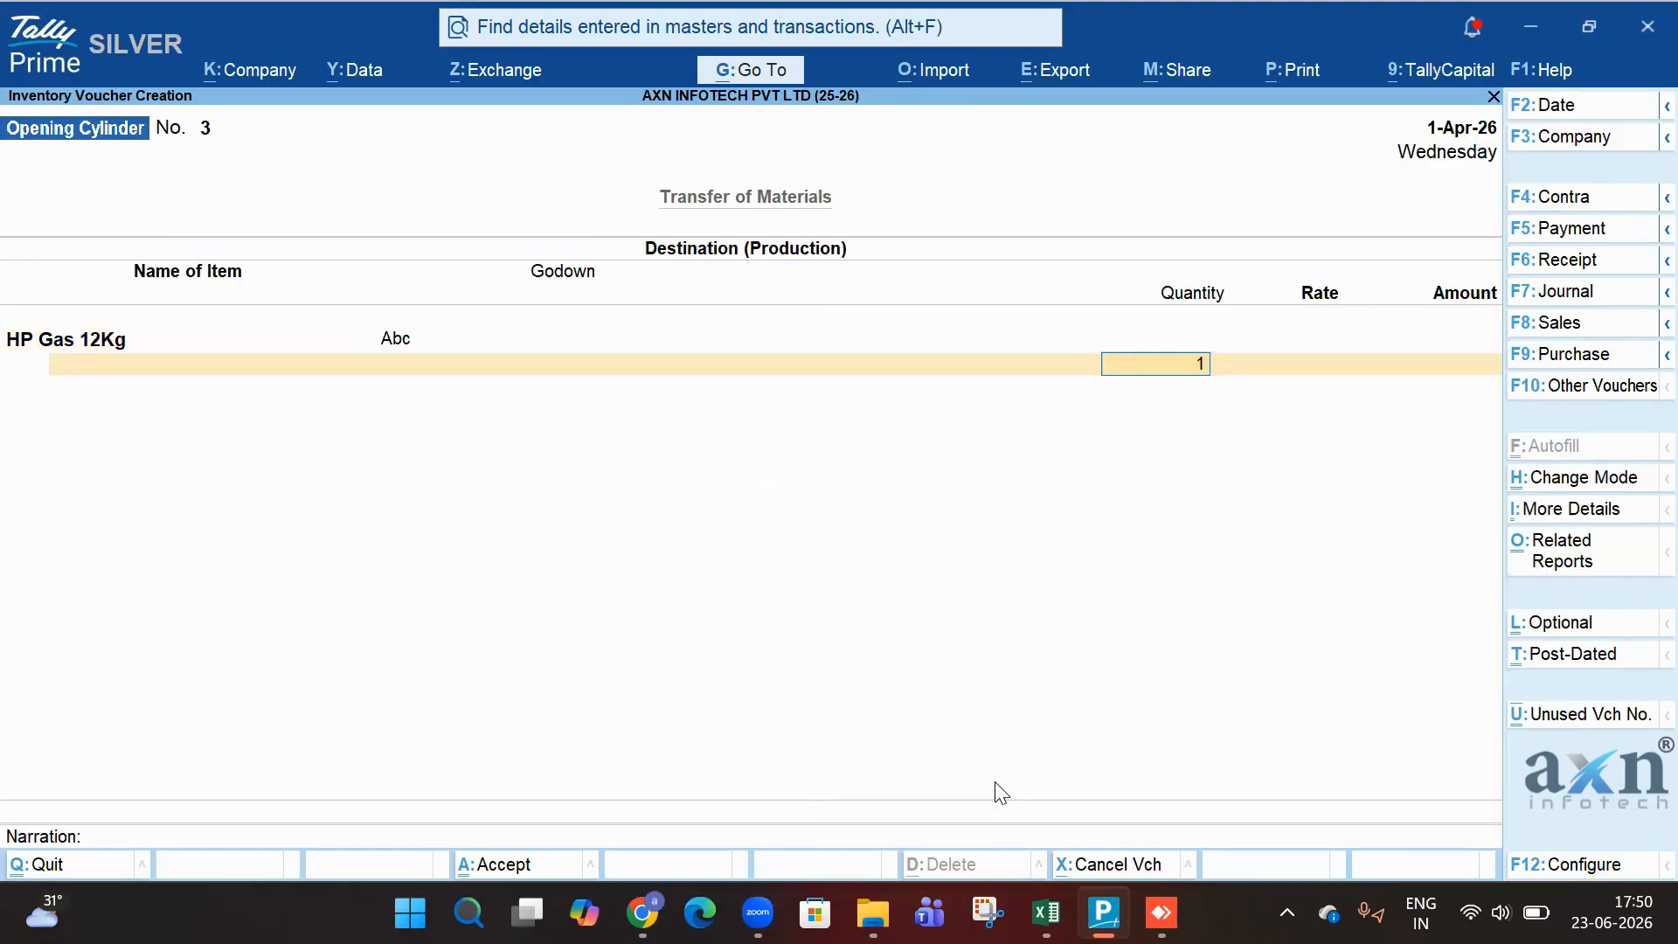
Enter a quantity of 10 nos without rate or amount, save the opening voucher, and leave voucher creation.
{"action": "type", "text": "10"}
{"action": "key", "text": "Return"}
{"action": "key", "text": "Return"}
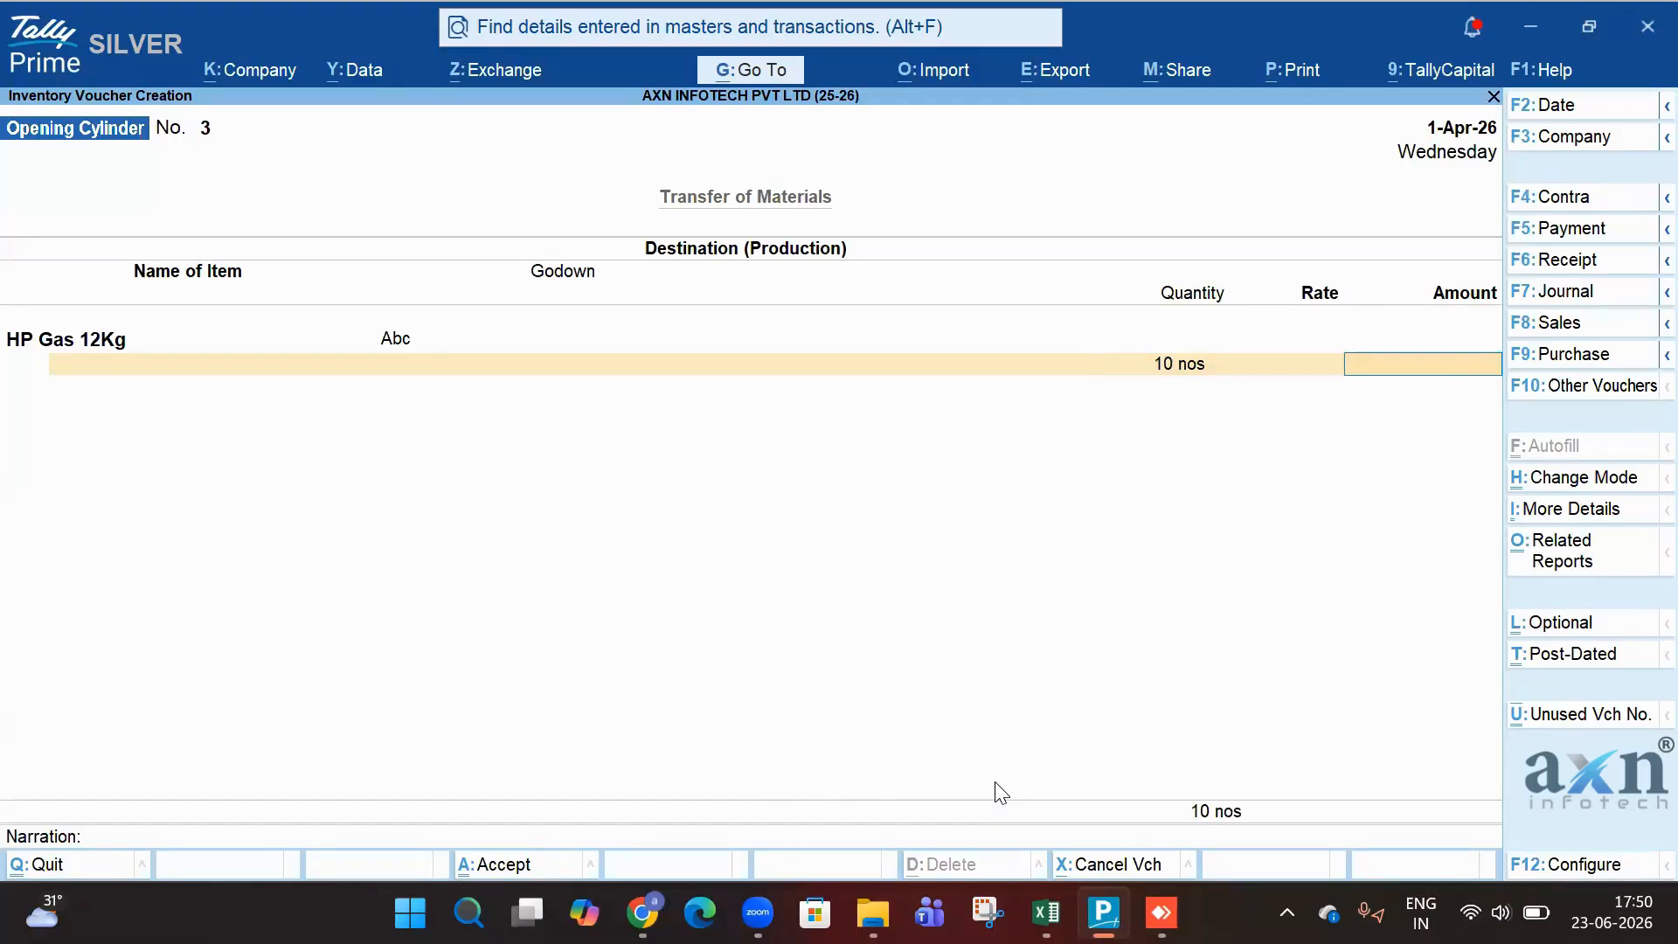
{"action": "key", "text": "Return"}
{"action": "key", "text": "Return"}
{"action": "key", "text": "Return"}
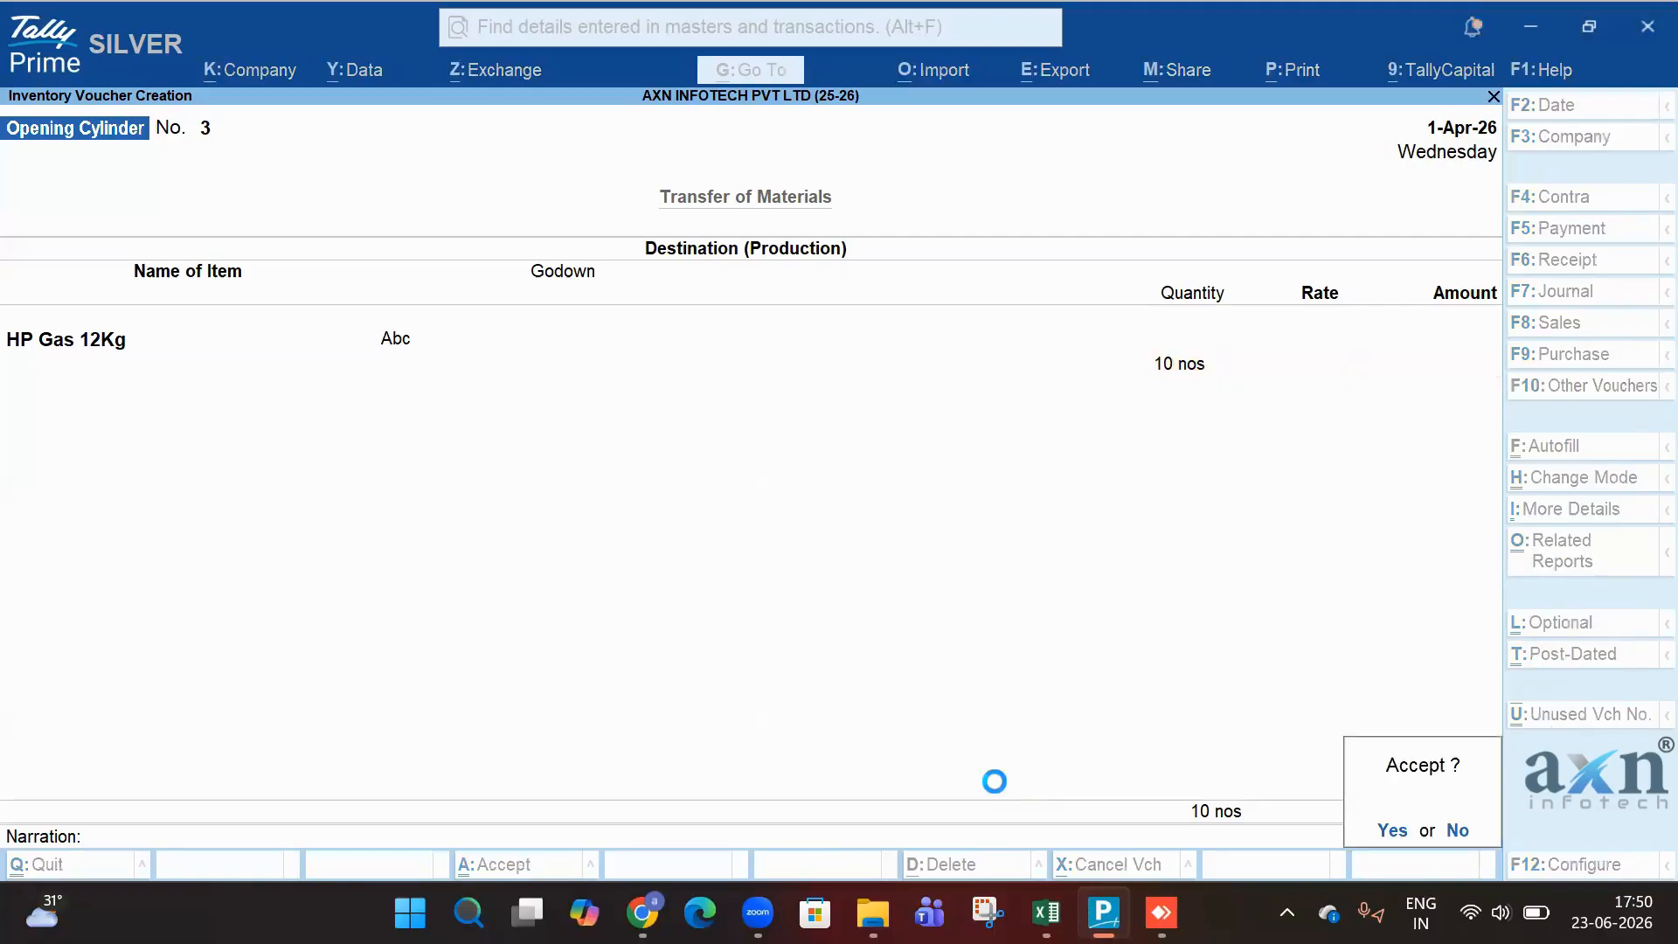
{"action": "key", "text": "Return"}
{"action": "key", "text": "Escape"}
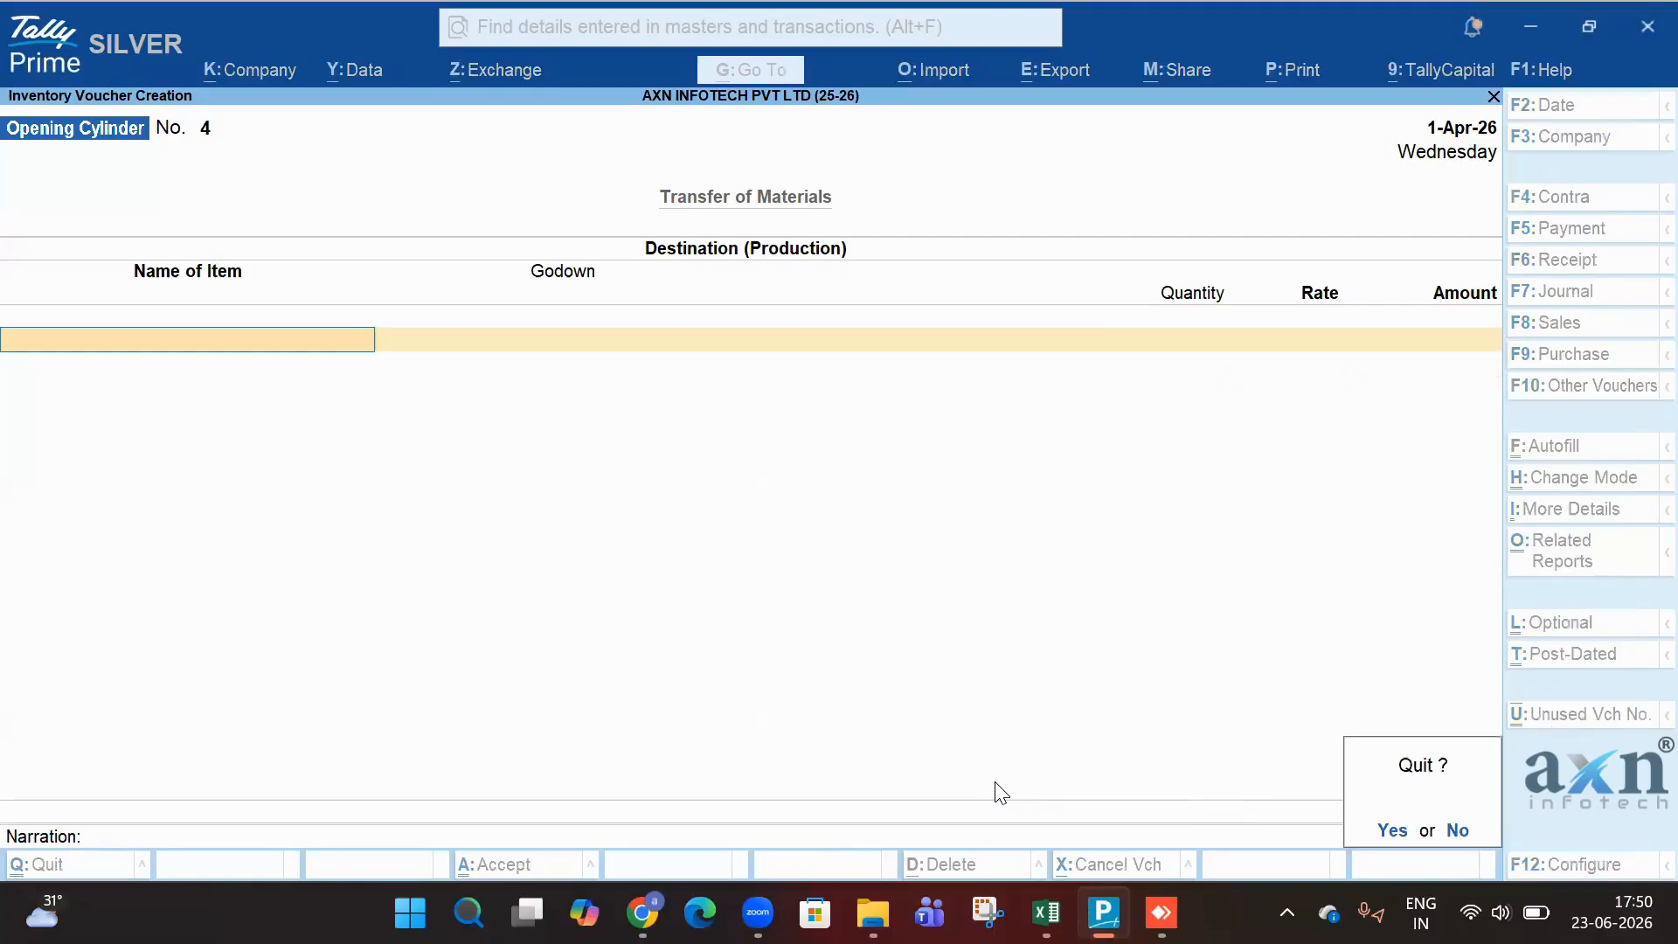
{"action": "key", "text": "Return"}
Start a Cylinder Purchase voucher with supplier invoice number 454 dated 23-Jun-26.
{"action": "key", "text": "Down"}
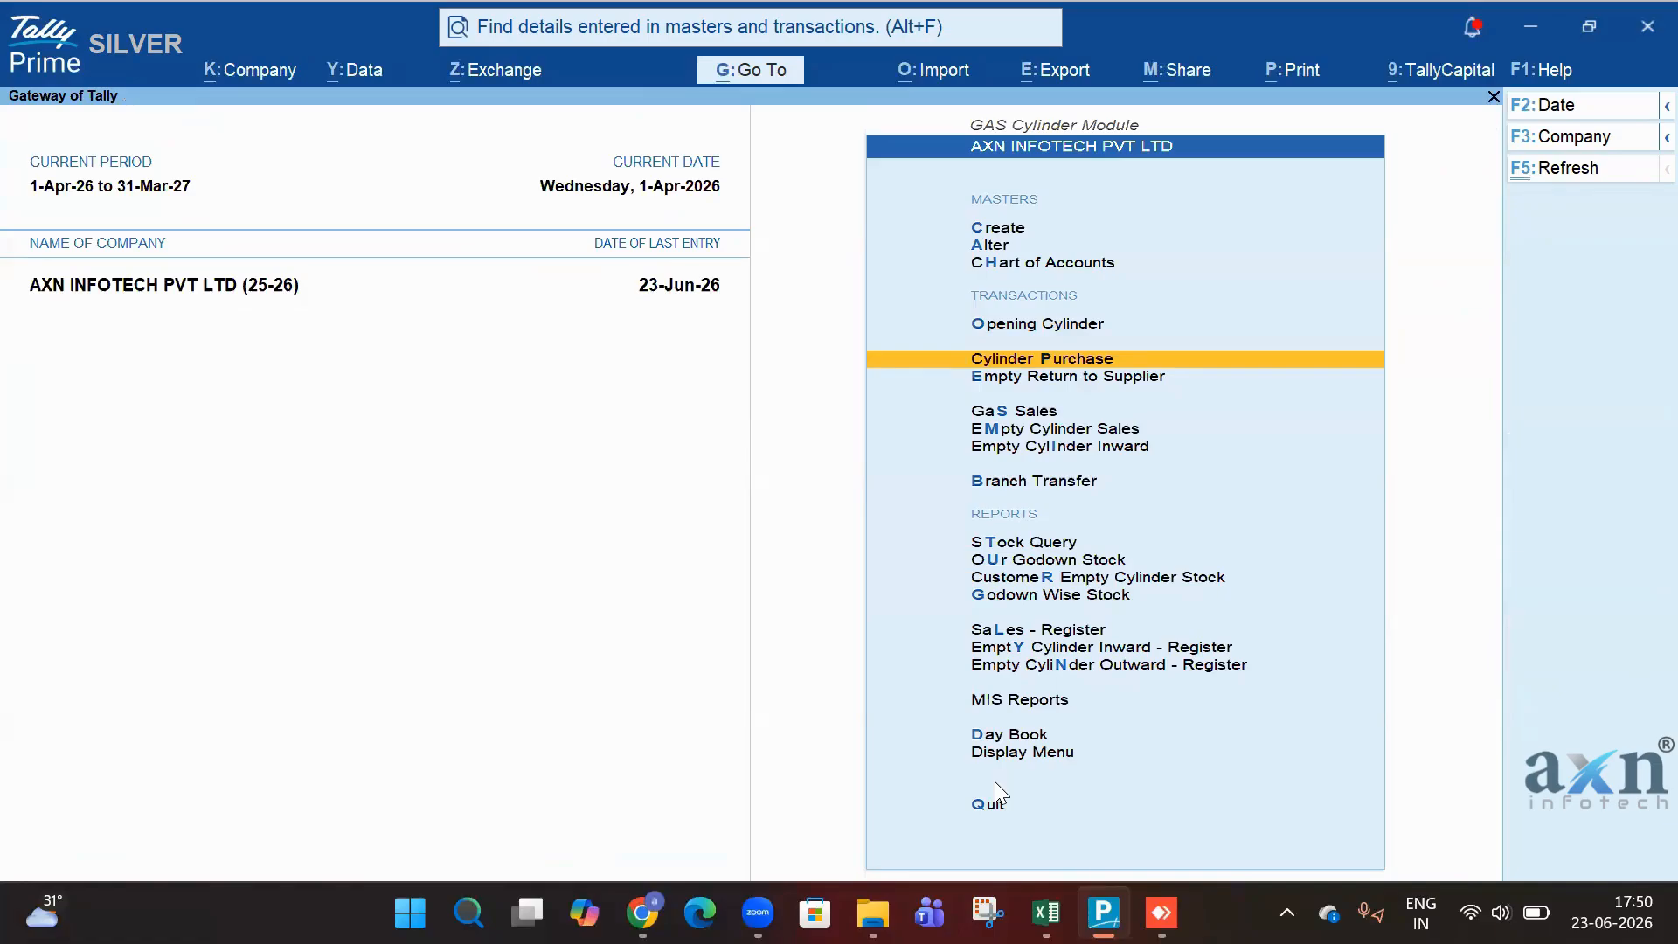
{"action": "key", "text": "Return"}
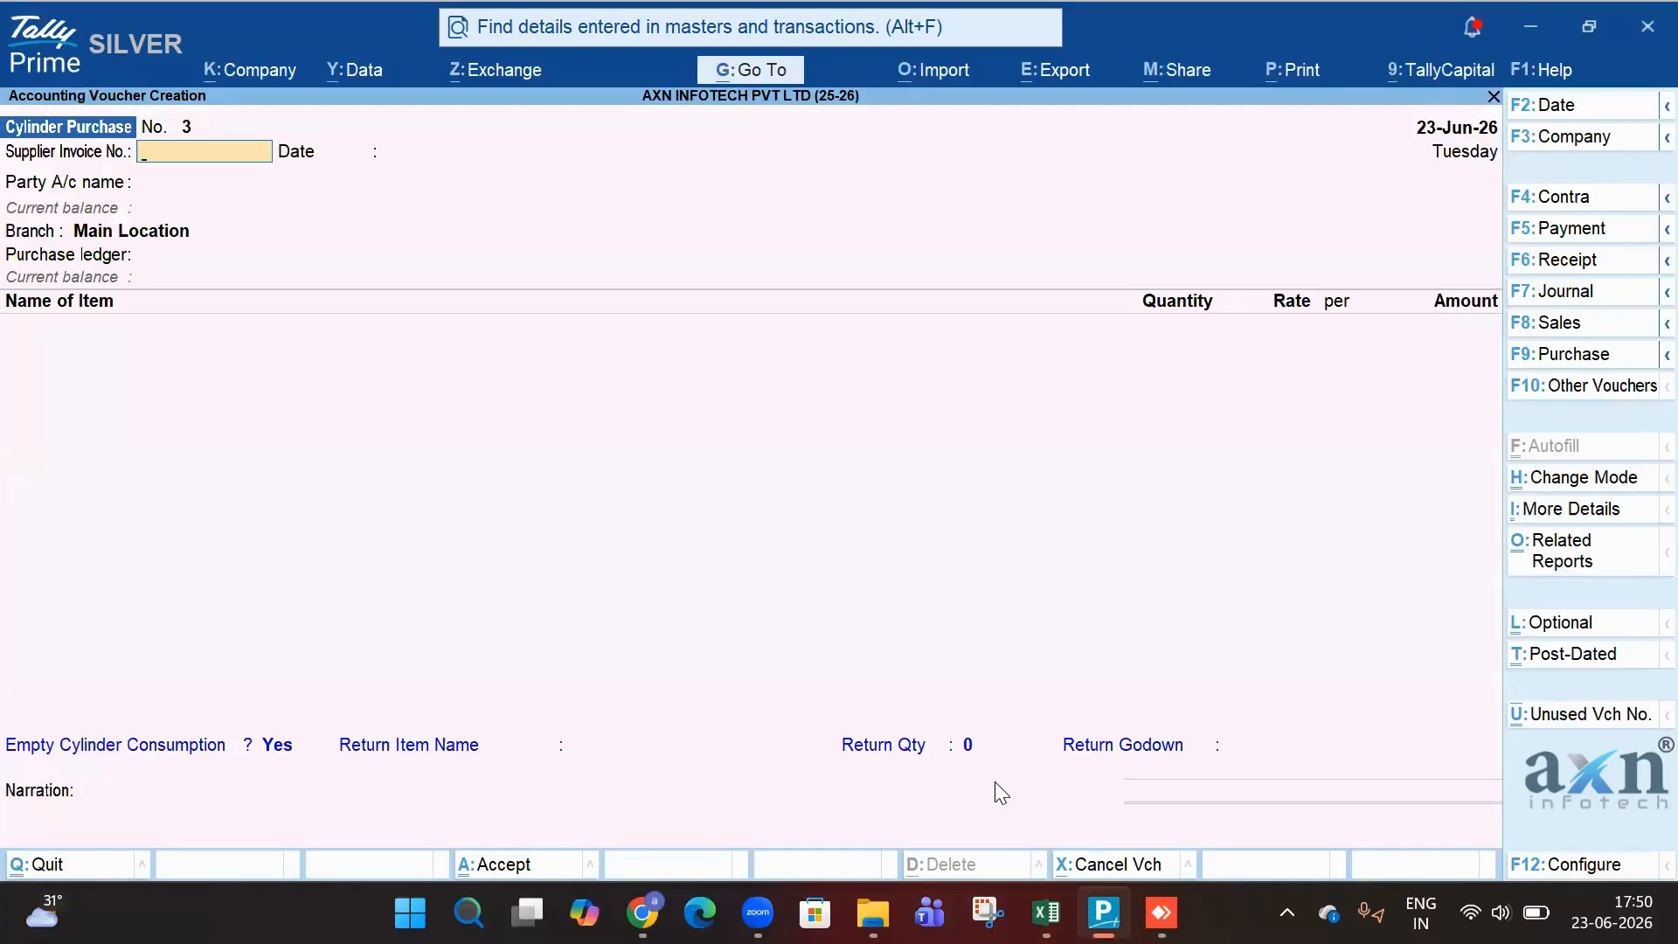
{"action": "type", "text": "454"}
{"action": "key", "text": "Return"}
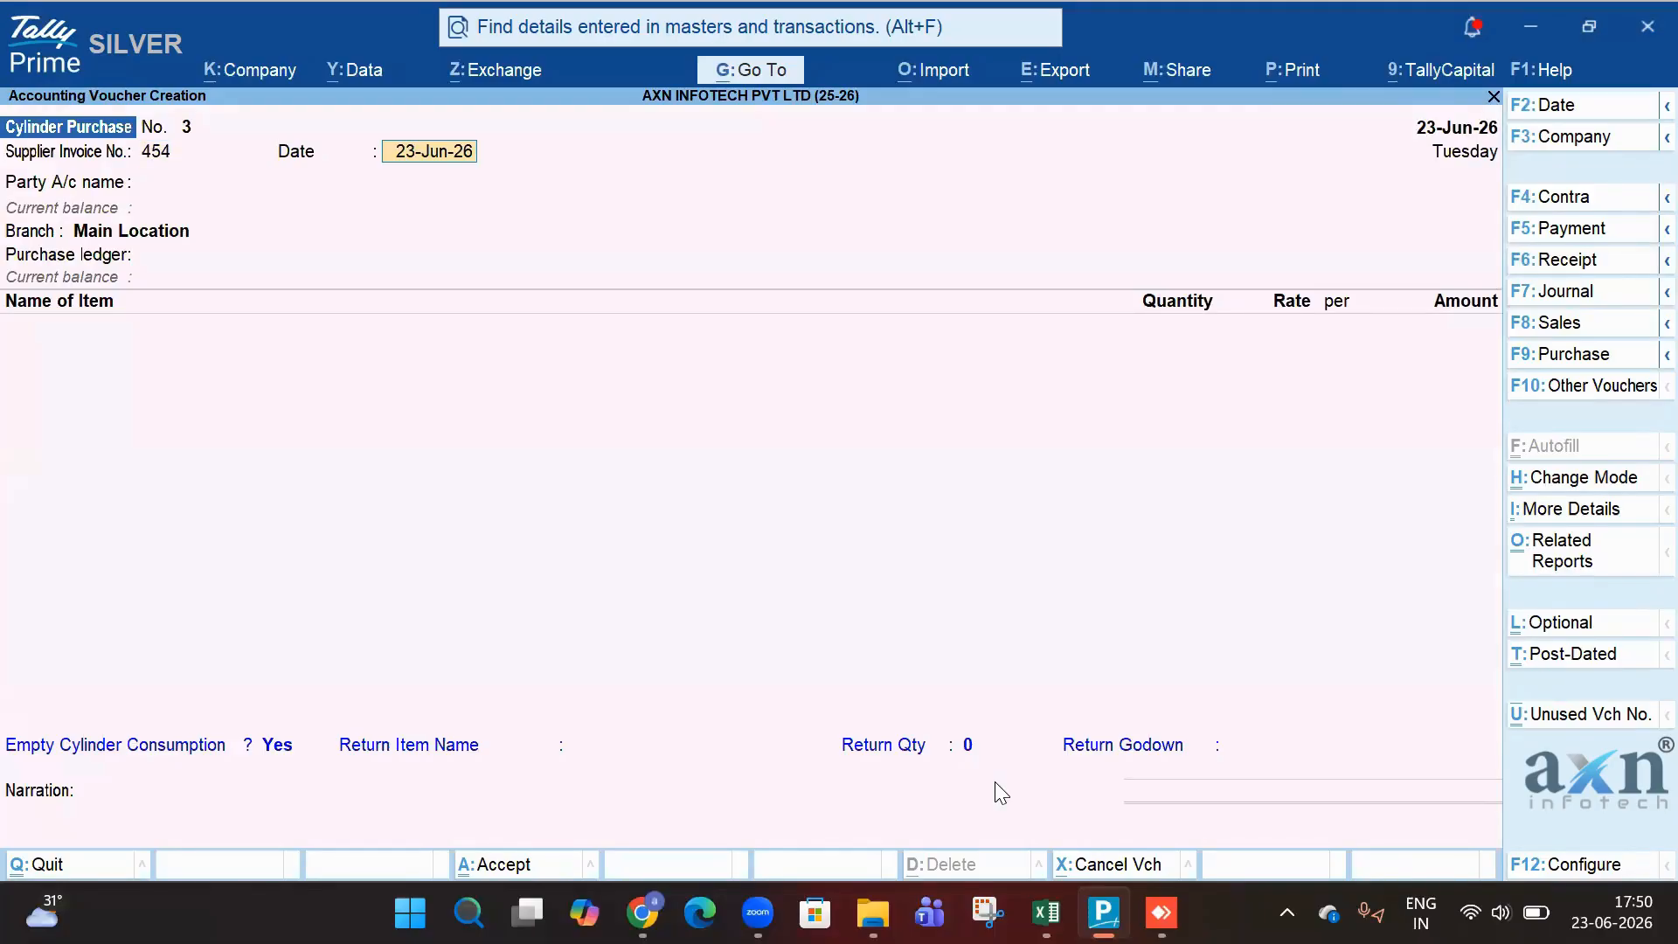
{"action": "key", "text": "Return"}
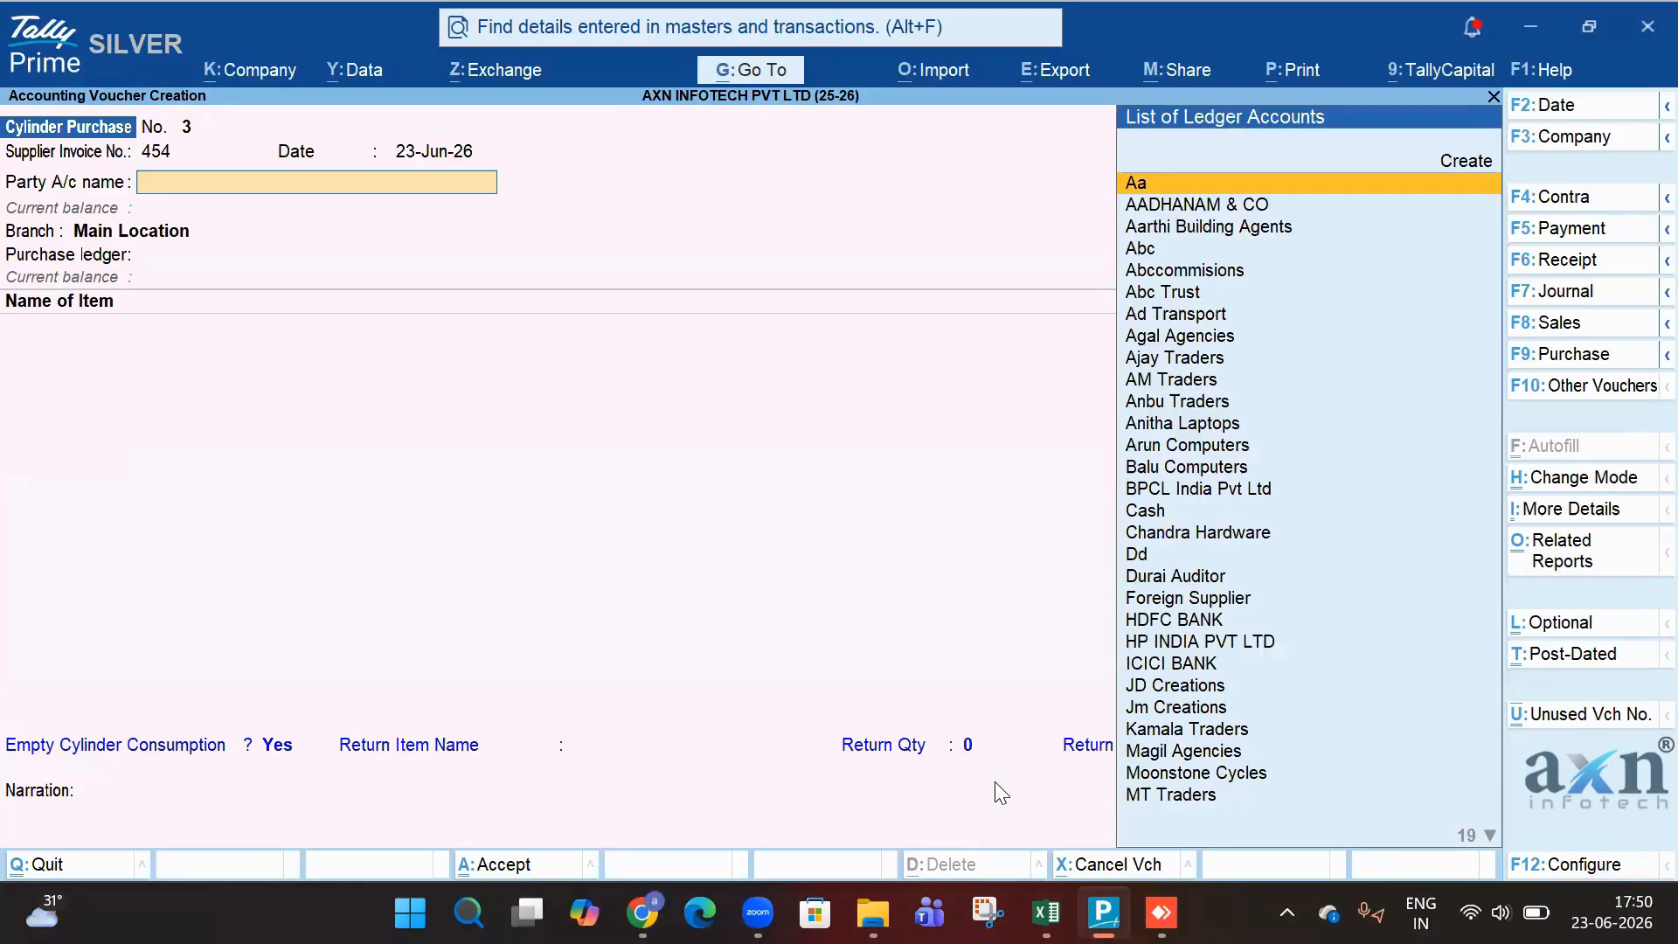
Set the party account to HP INDIA PVT LTD with default party details, and the purchase ledger to PURCHASE.
{"action": "type", "text": "HP"}
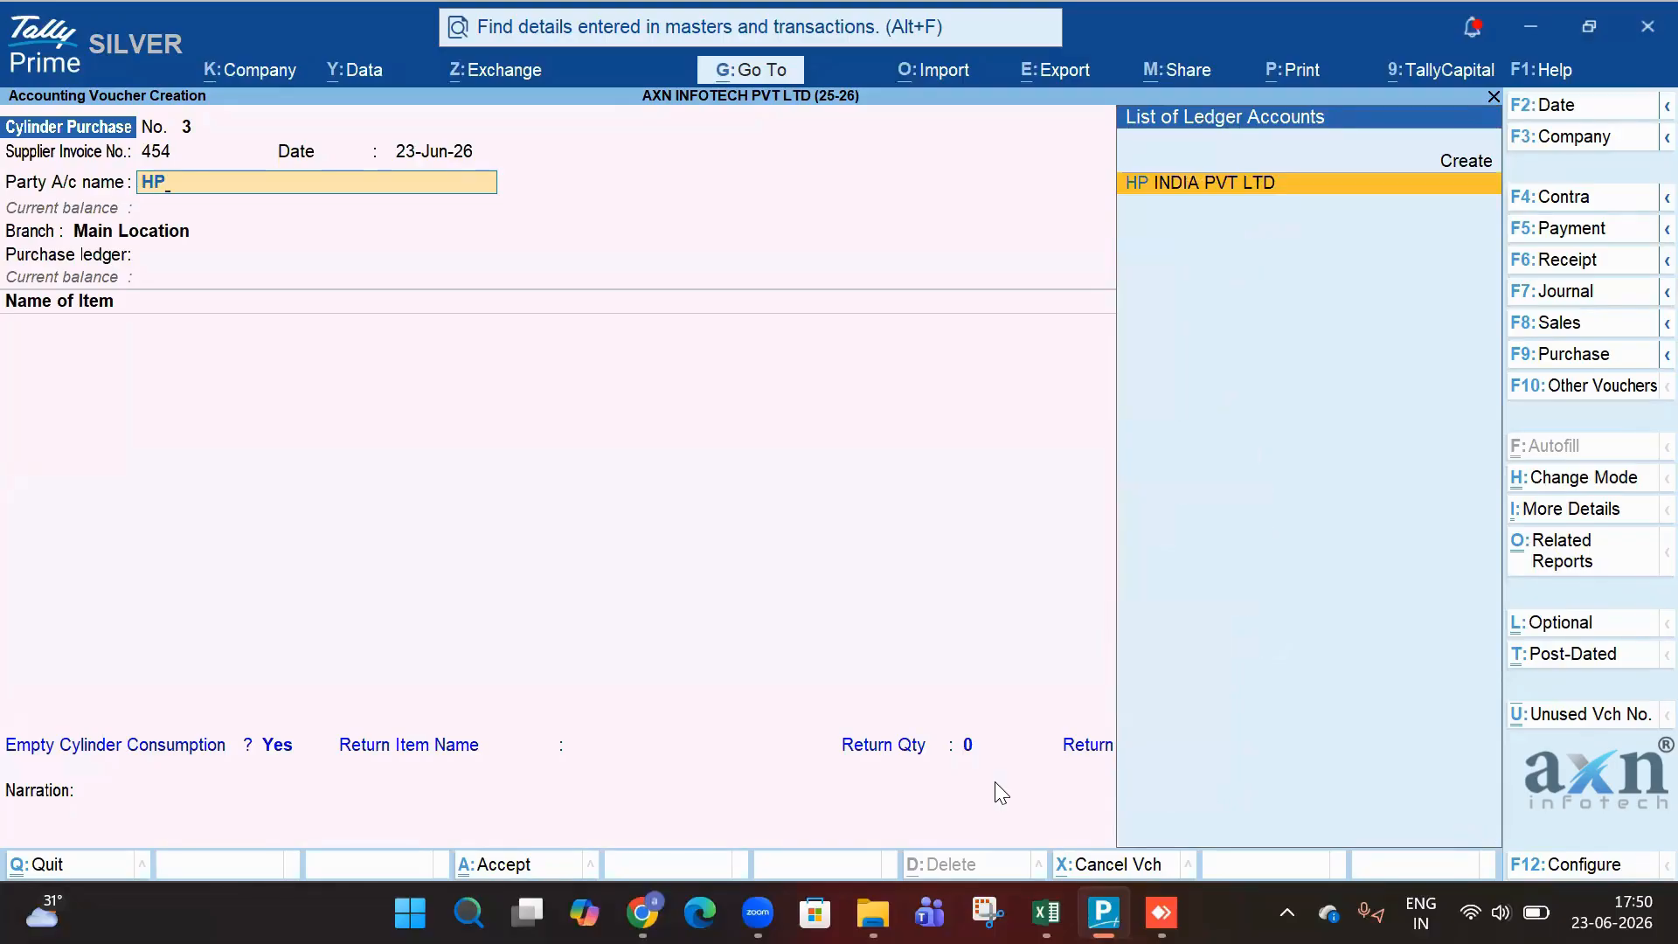
{"action": "key", "text": "Return"}
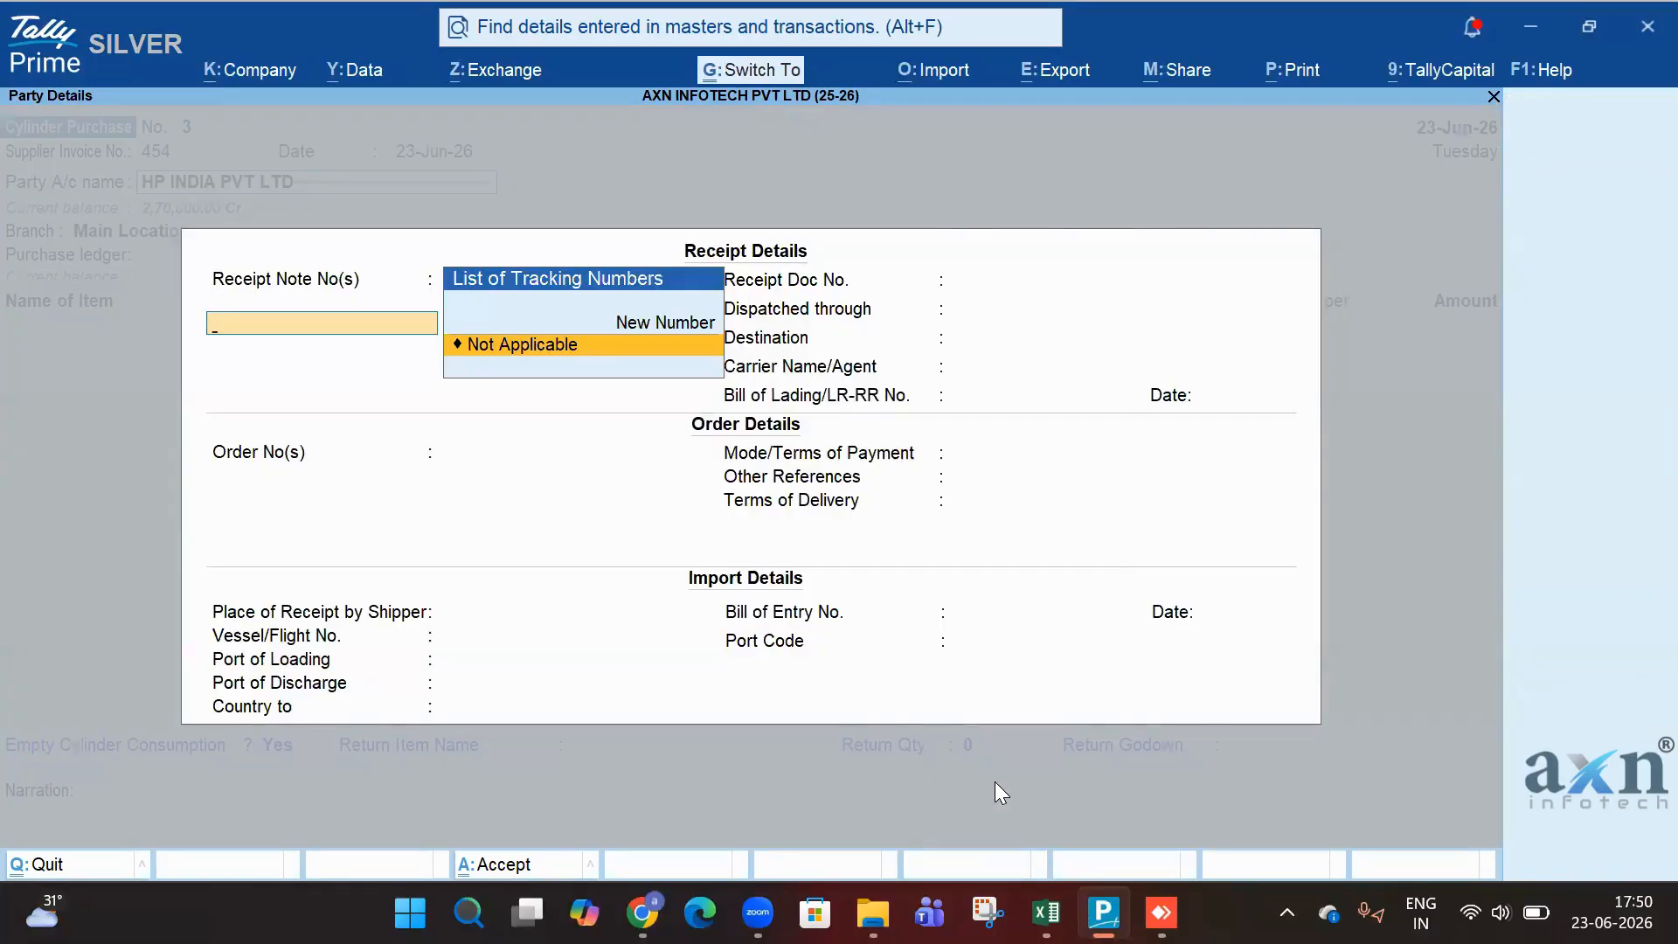
{"action": "key", "text": "ctrl+a"}
{"action": "key", "text": "ctrl+a"}
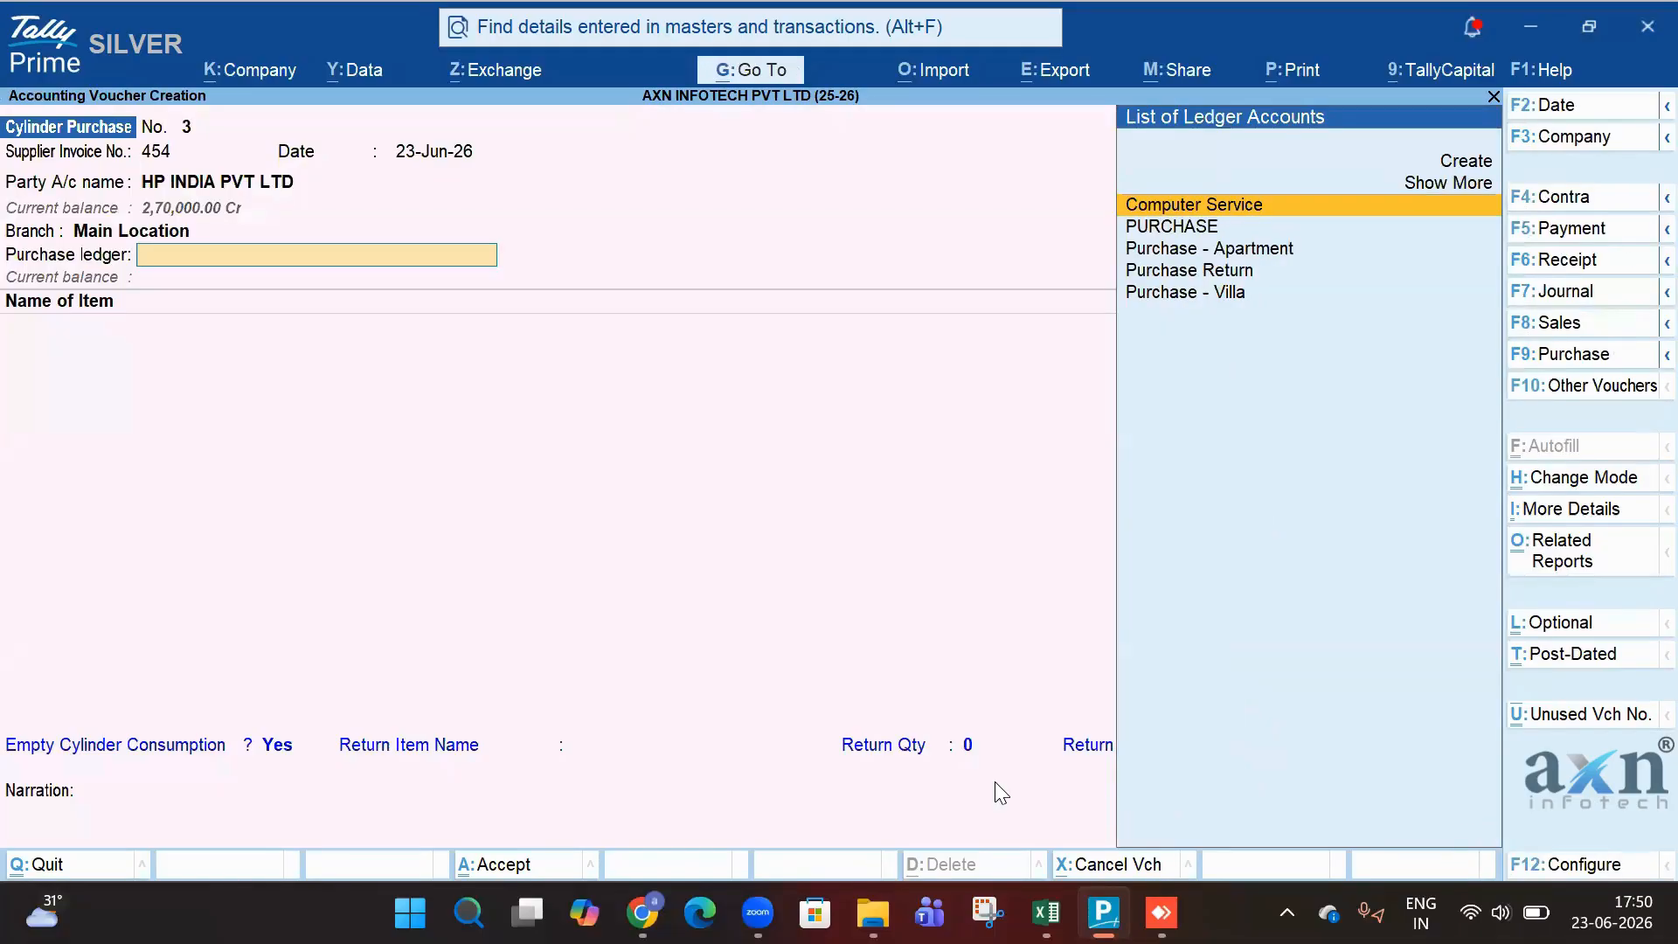
{"action": "key", "text": "Down"}
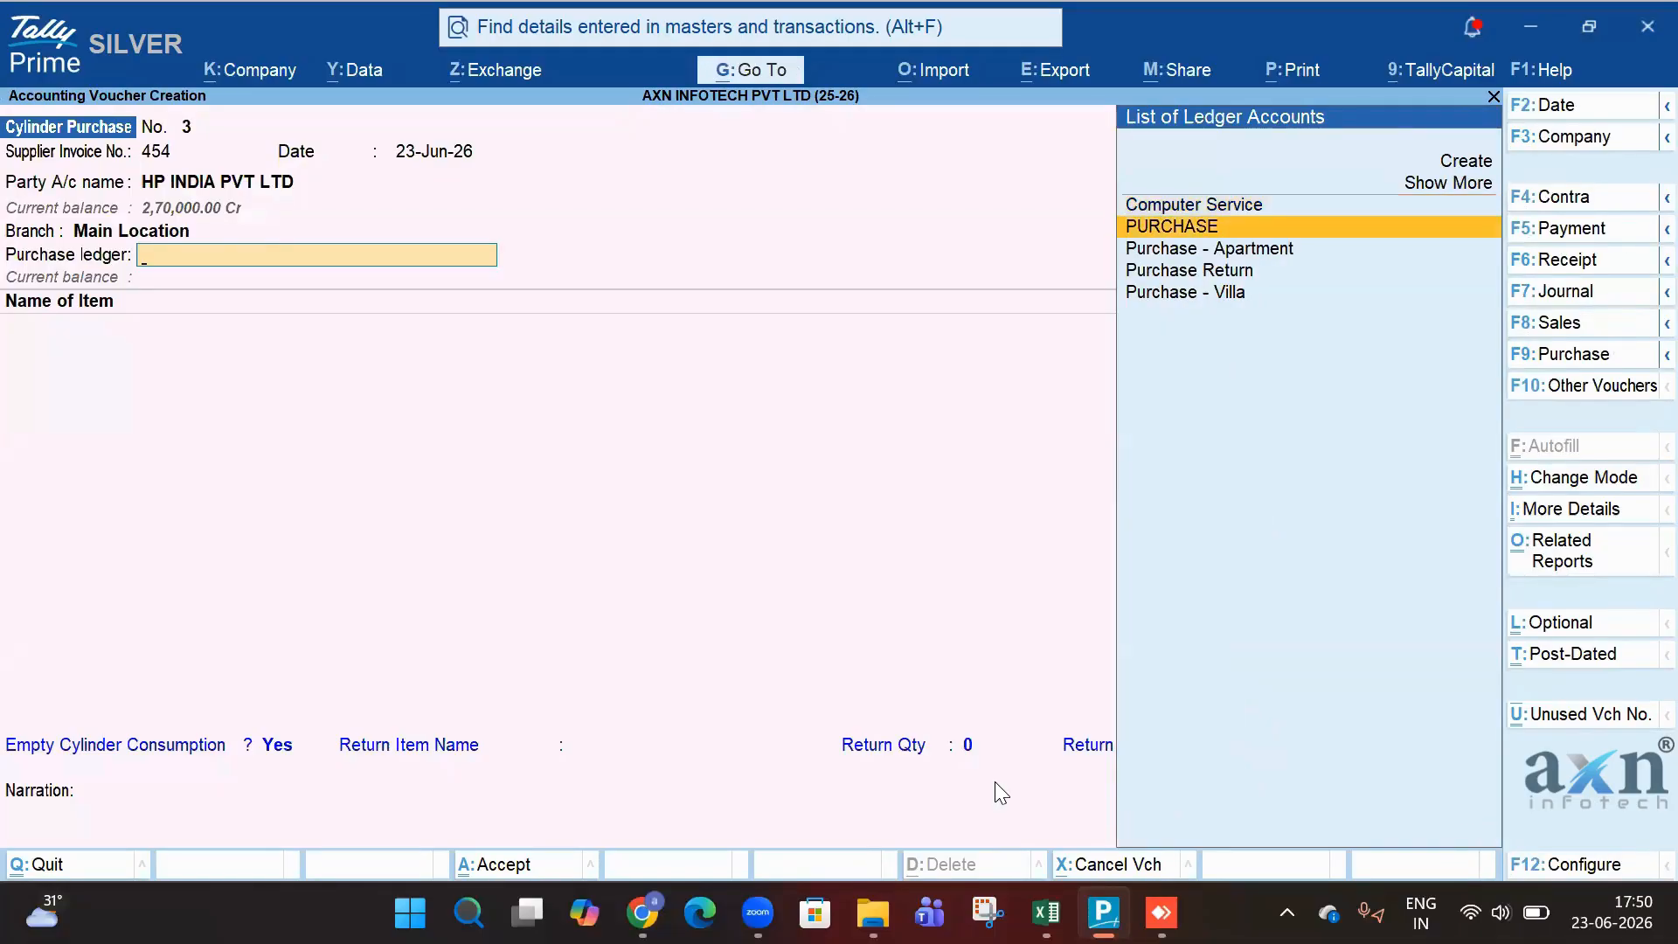
{"action": "key", "text": "Return"}
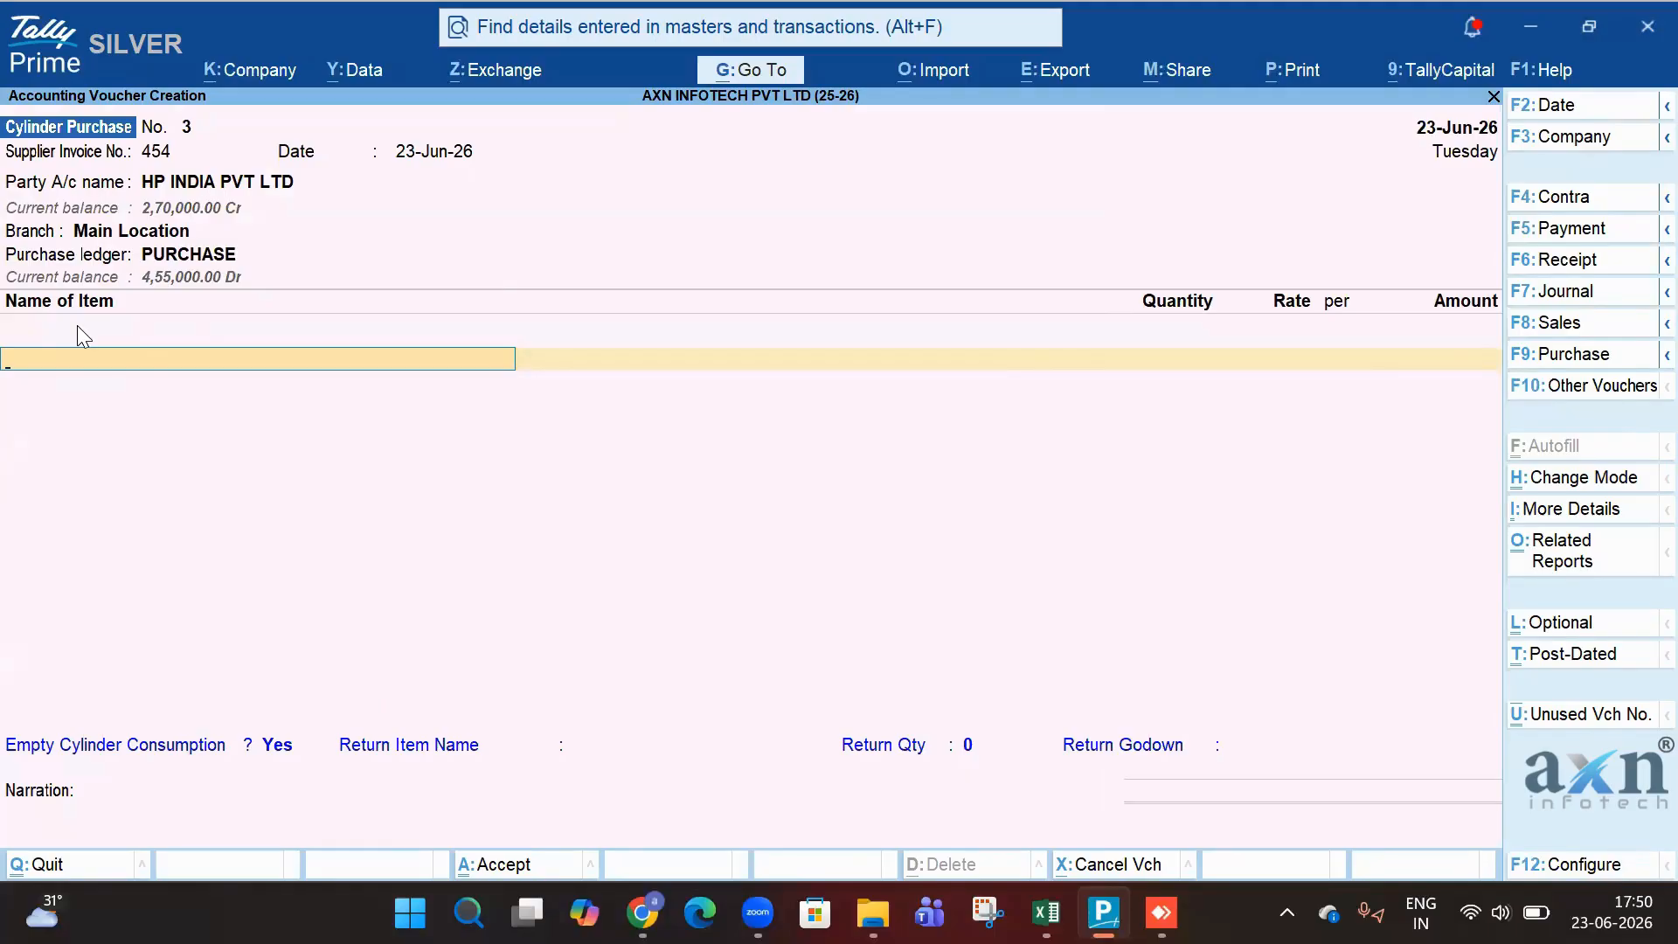
Add HP Gas 12Kg to the purchase, allocating 100 nos at 1,200.00 to Main Location with no tracking or order number.
{"action": "type", "text": "HP"}
{"action": "key", "text": "Down"}
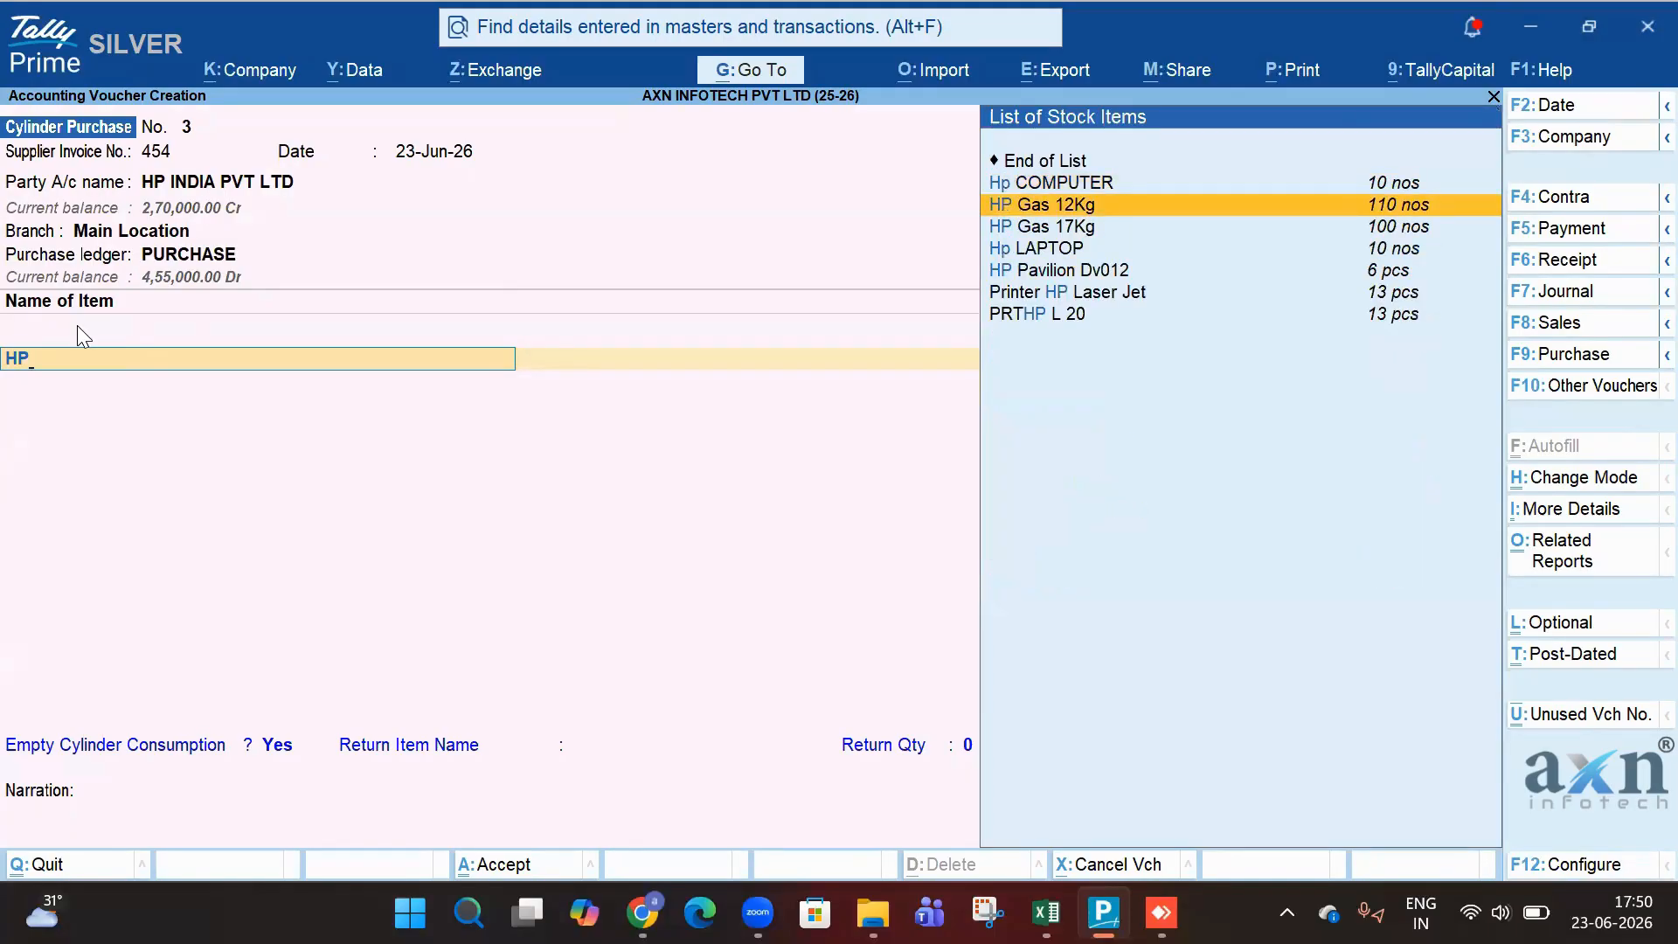
{"action": "key", "text": "Return"}
{"action": "key", "text": "Return"}
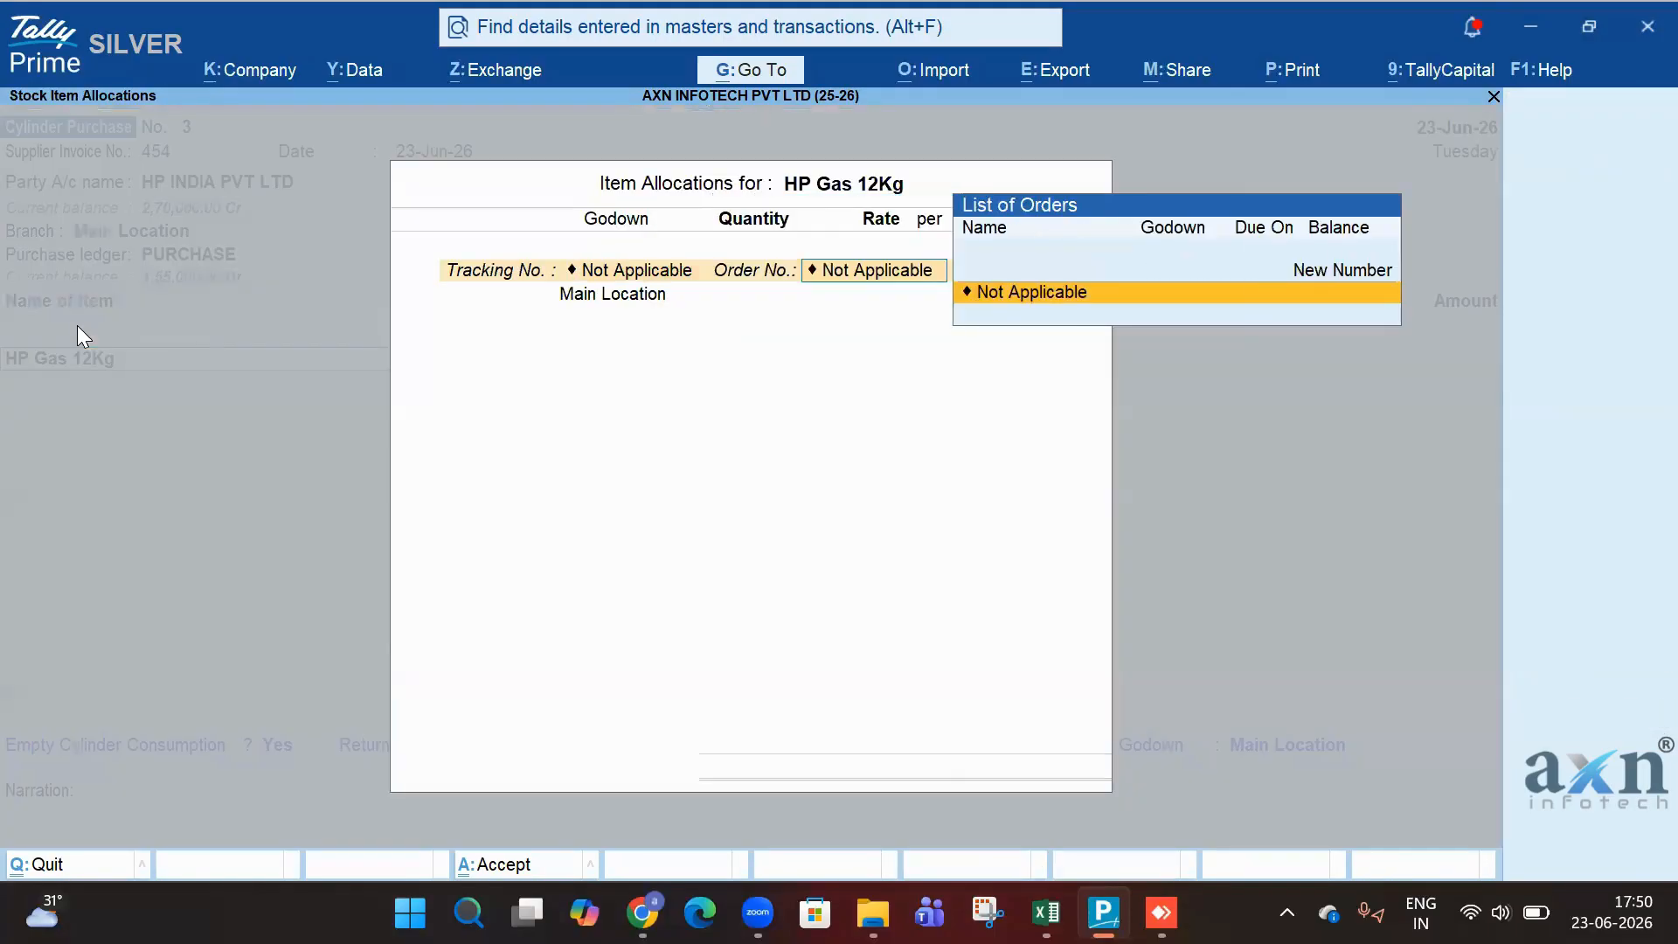
{"action": "key", "text": "Return"}
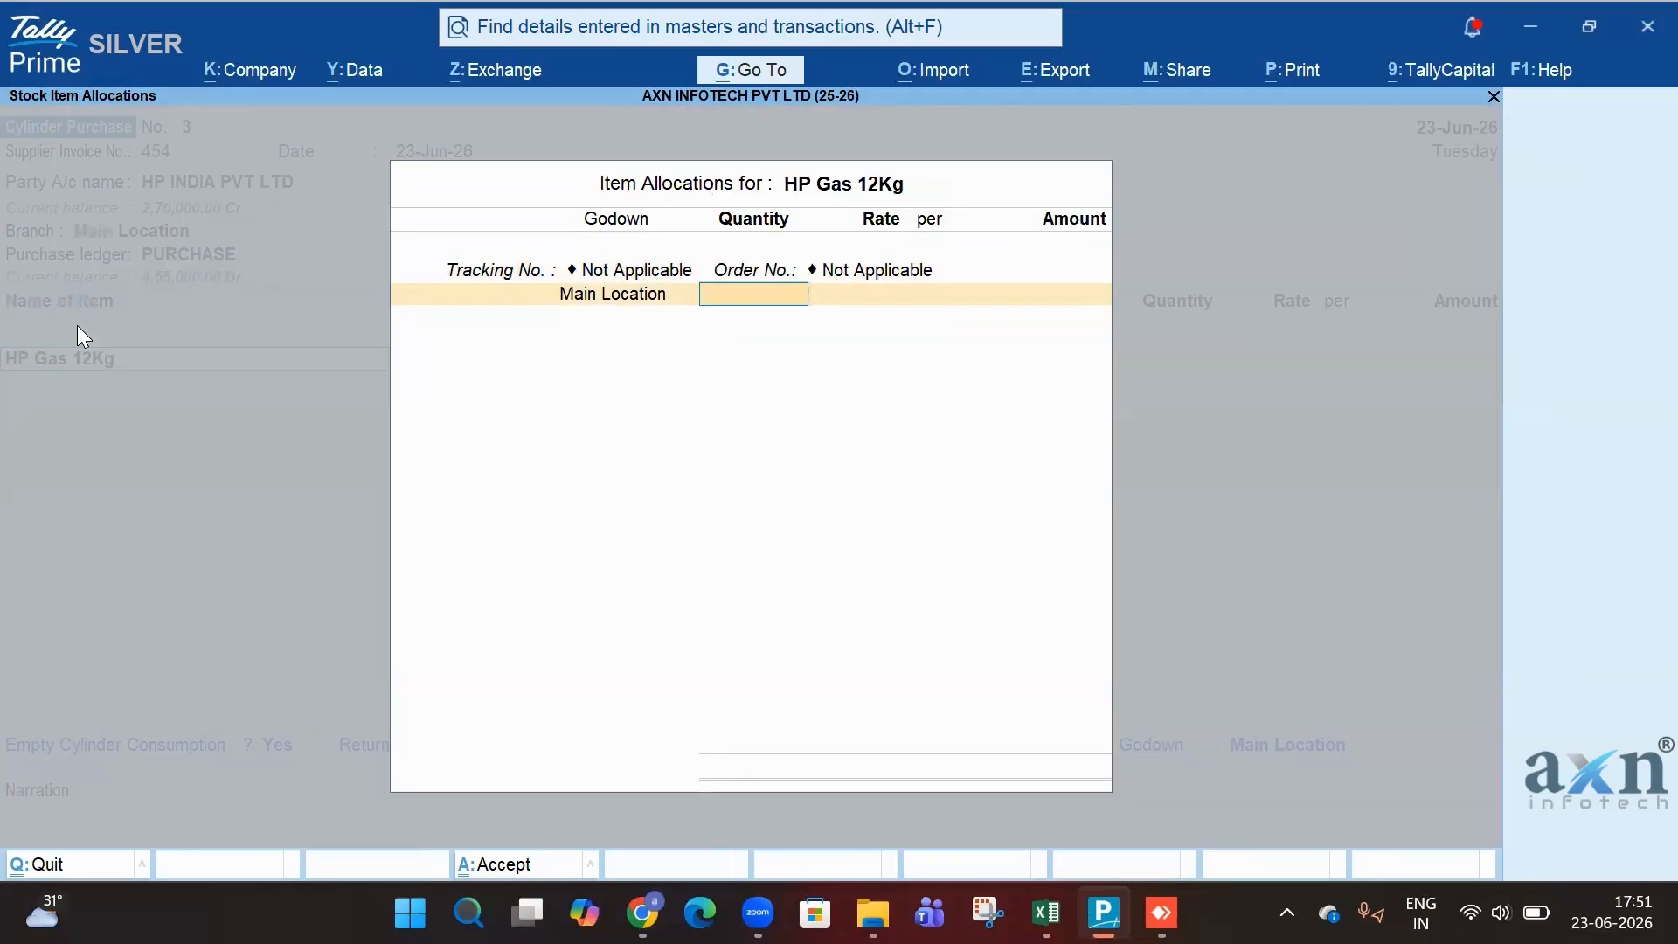
{"action": "type", "text": "100"}
{"action": "key", "text": "Return"}
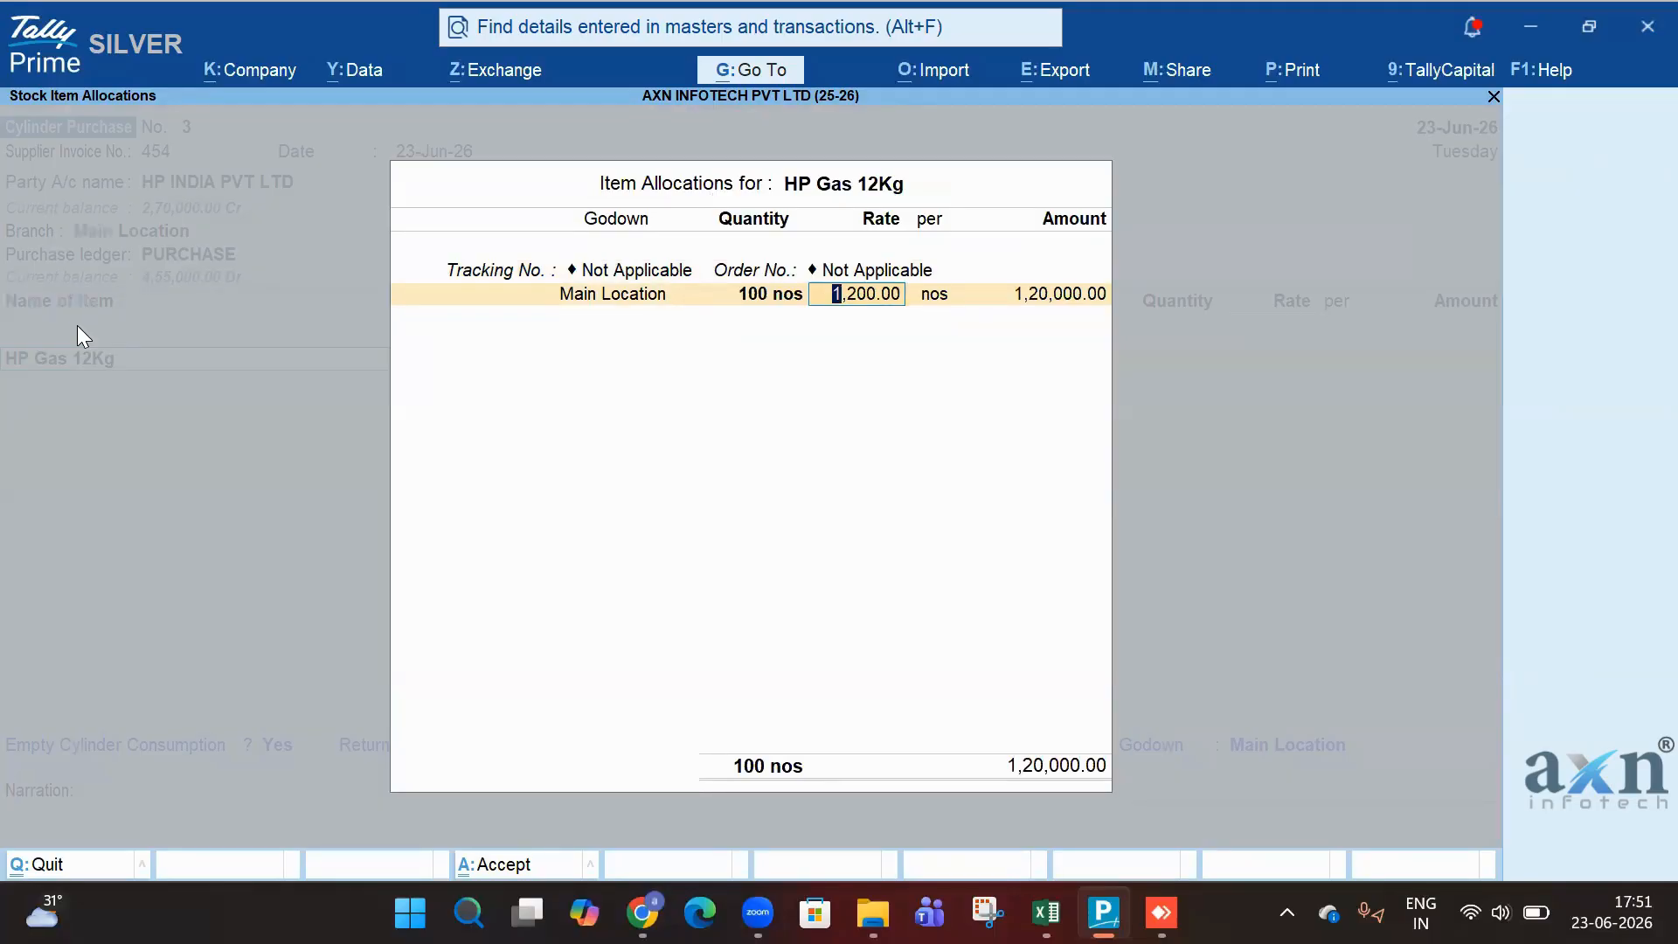
{"action": "key", "text": "Return"}
{"action": "key", "text": "Return"}
{"action": "key", "text": "Return"}
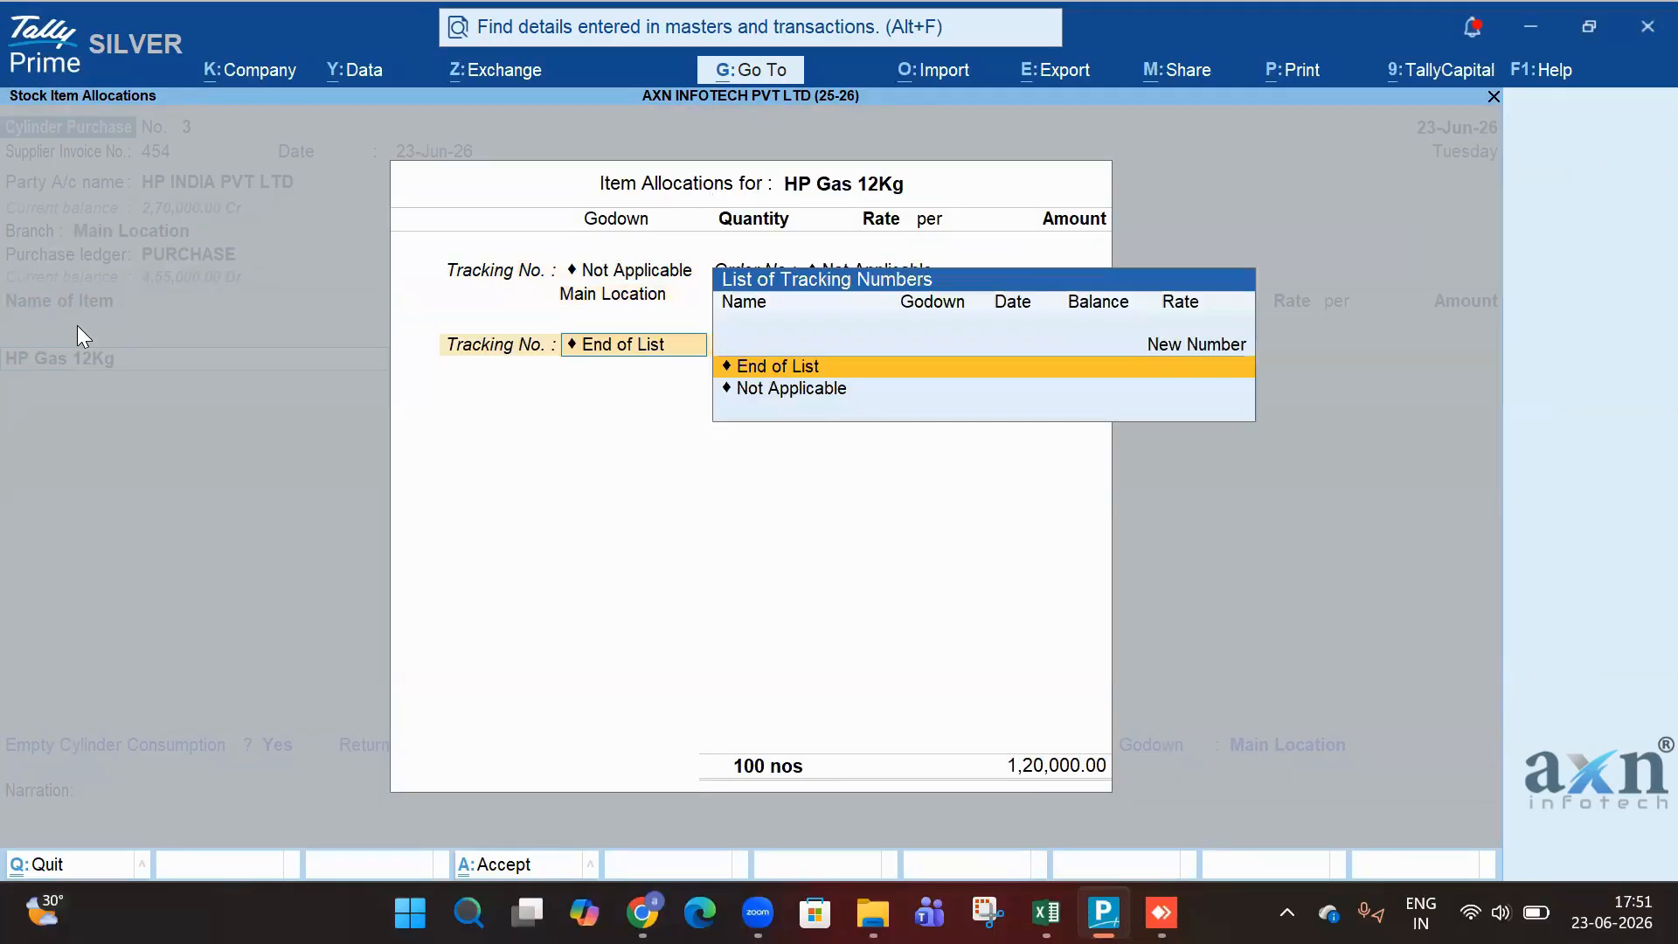
{"action": "key", "text": "Return"}
{"action": "key", "text": "Return"}
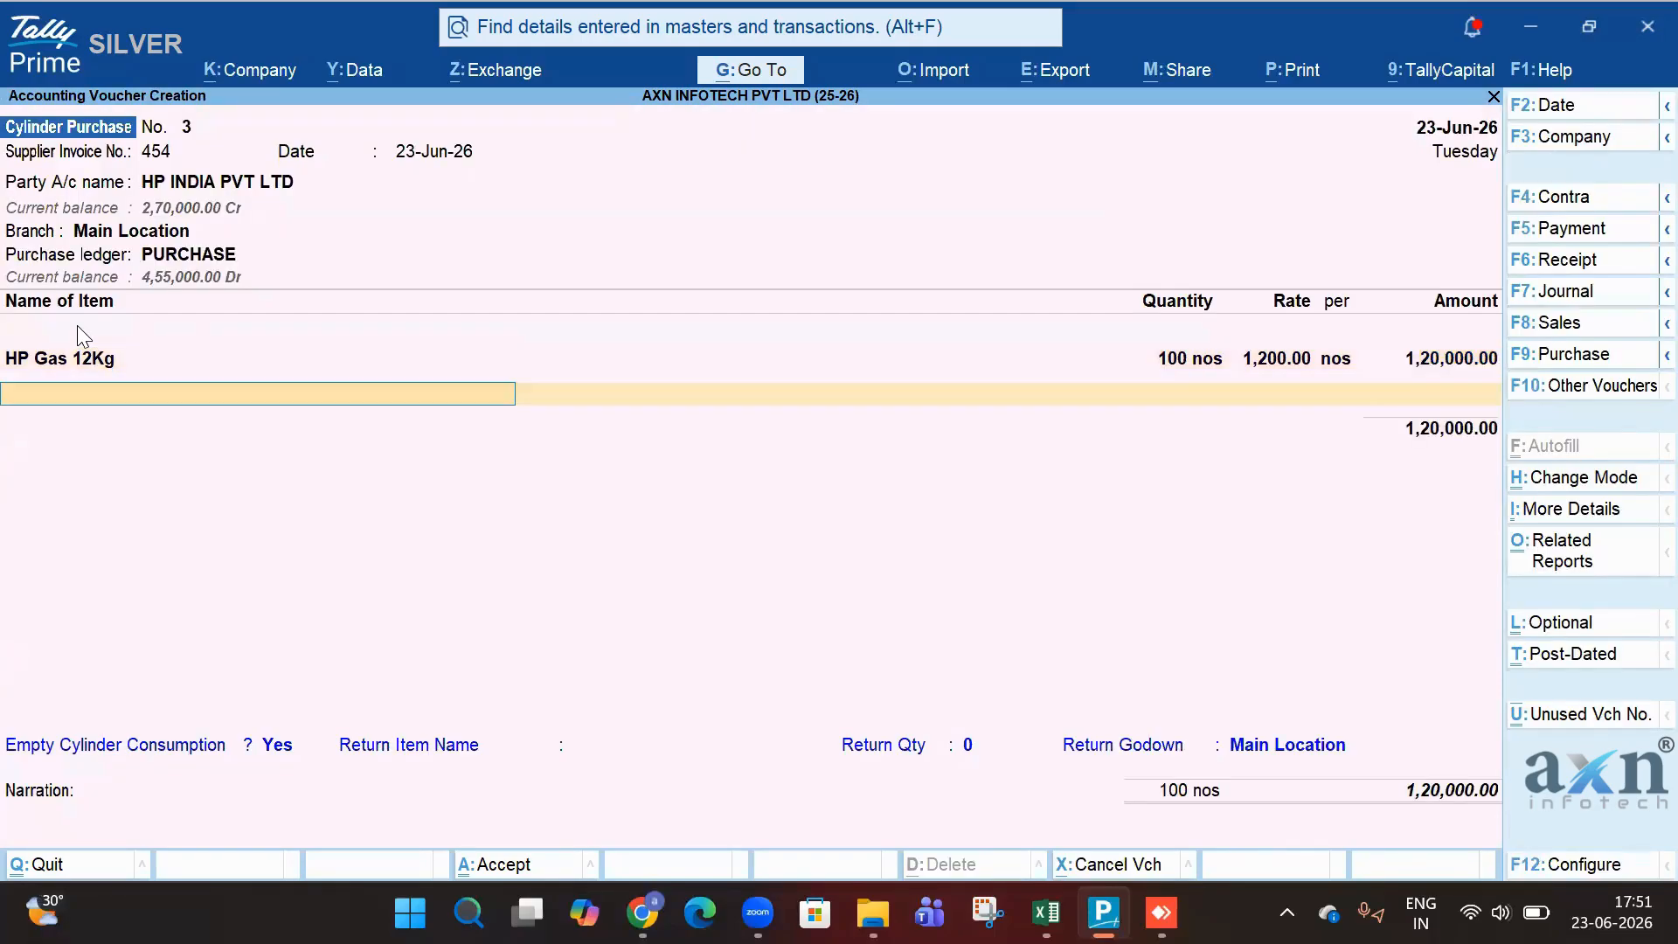
Add HP Gas 17Kg to the purchase, allocating 50 nos at 1,500.00 to Main Location with no tracking or order number.
{"action": "type", "text": "HP"}
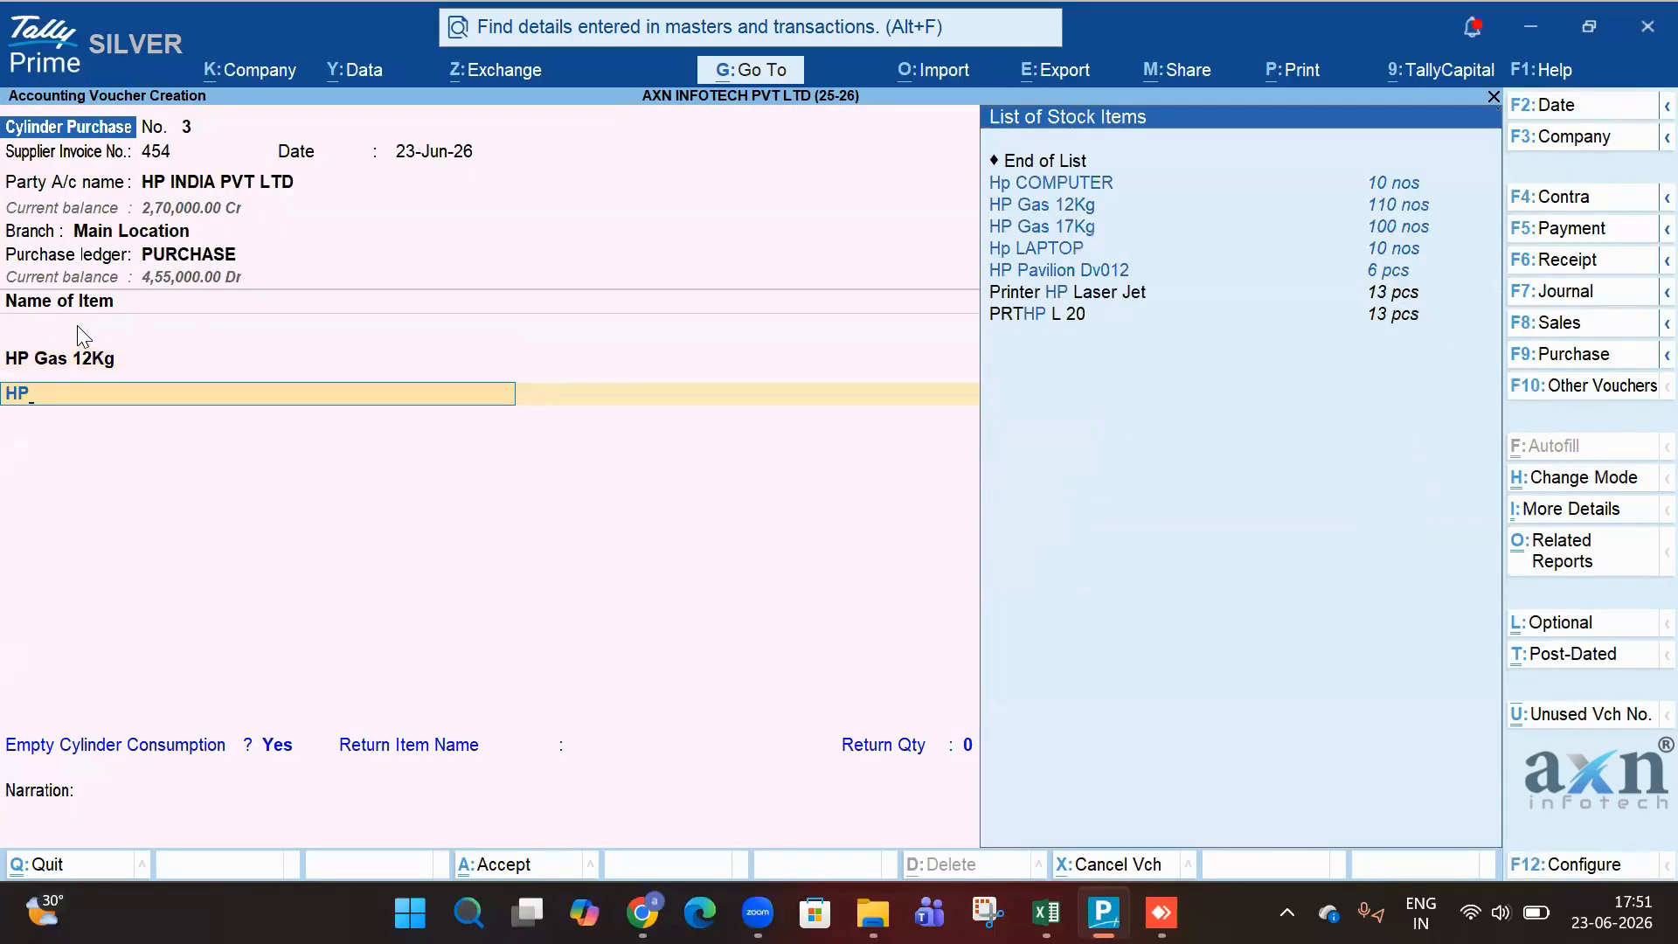
{"action": "key", "text": "Down"}
{"action": "key", "text": "Down"}
{"action": "key", "text": "Down"}
{"action": "key", "text": "Return"}
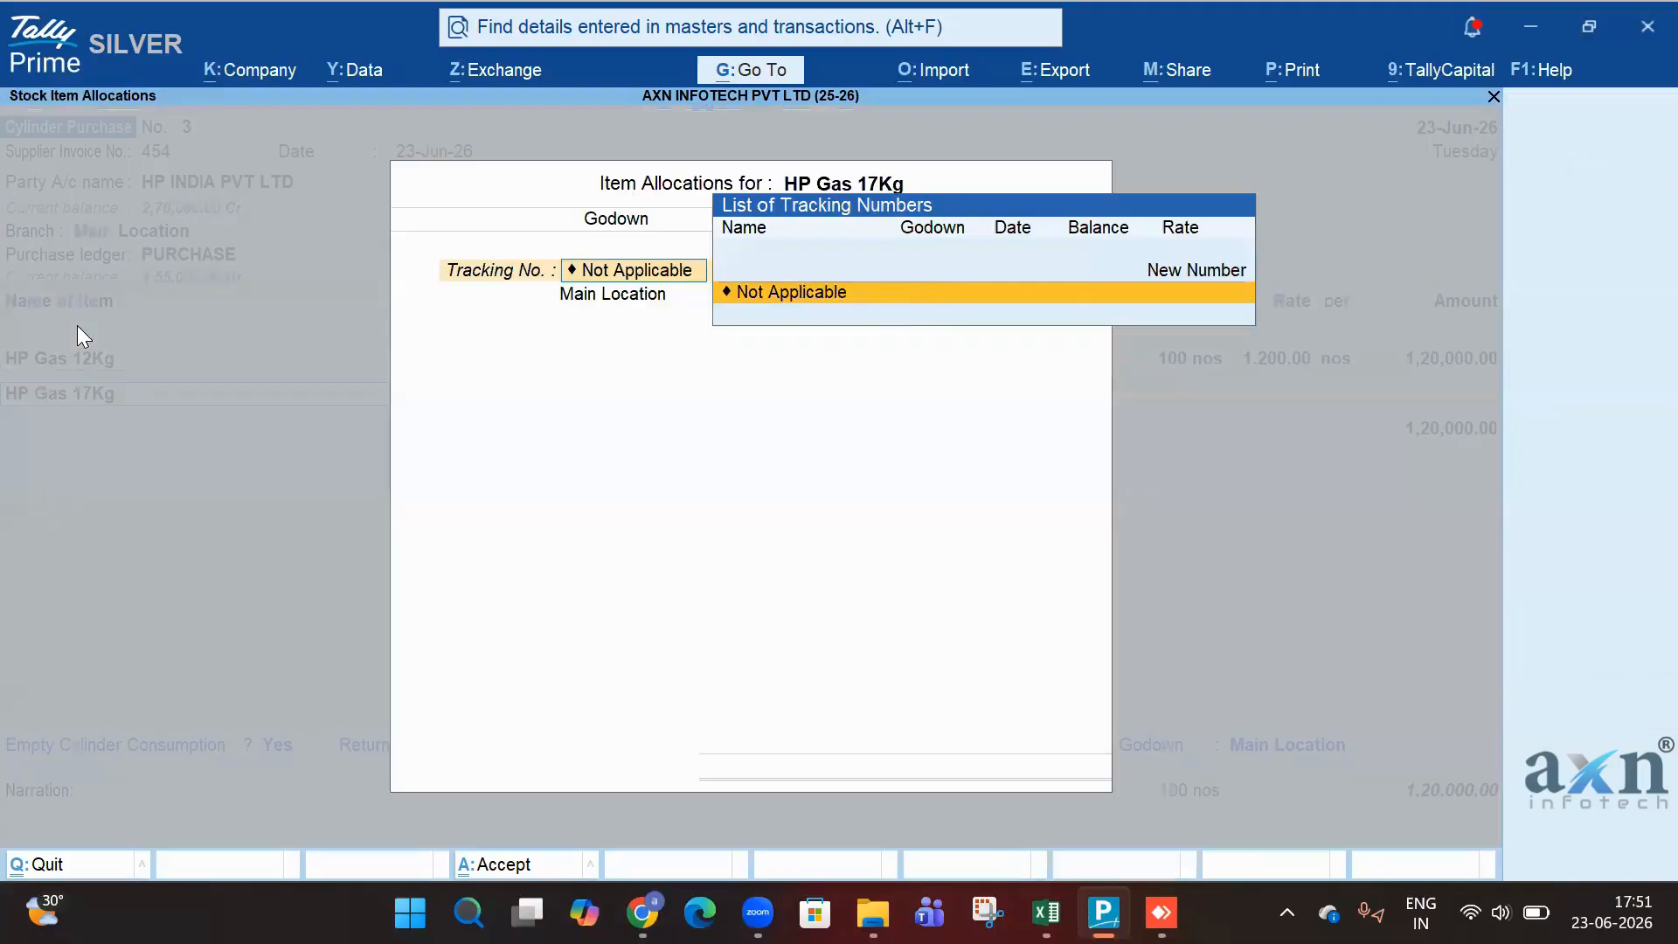
{"action": "key", "text": "Return"}
{"action": "key", "text": "Return"}
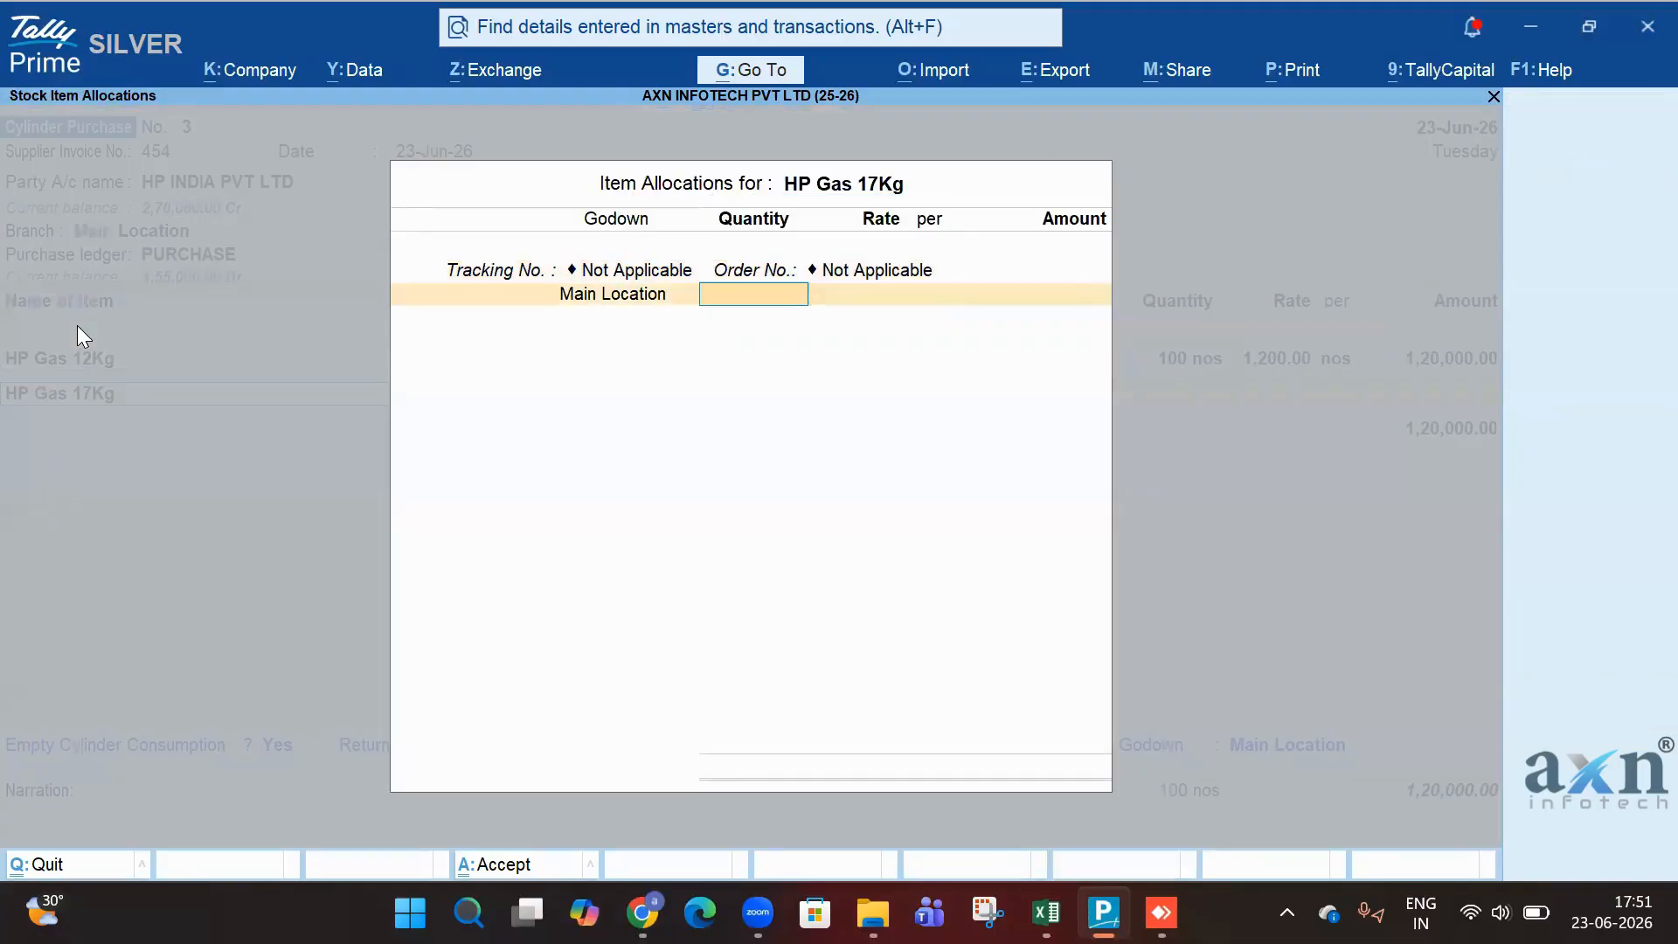
{"action": "type", "text": "50"}
{"action": "key", "text": "Return"}
{"action": "key", "text": "Return"}
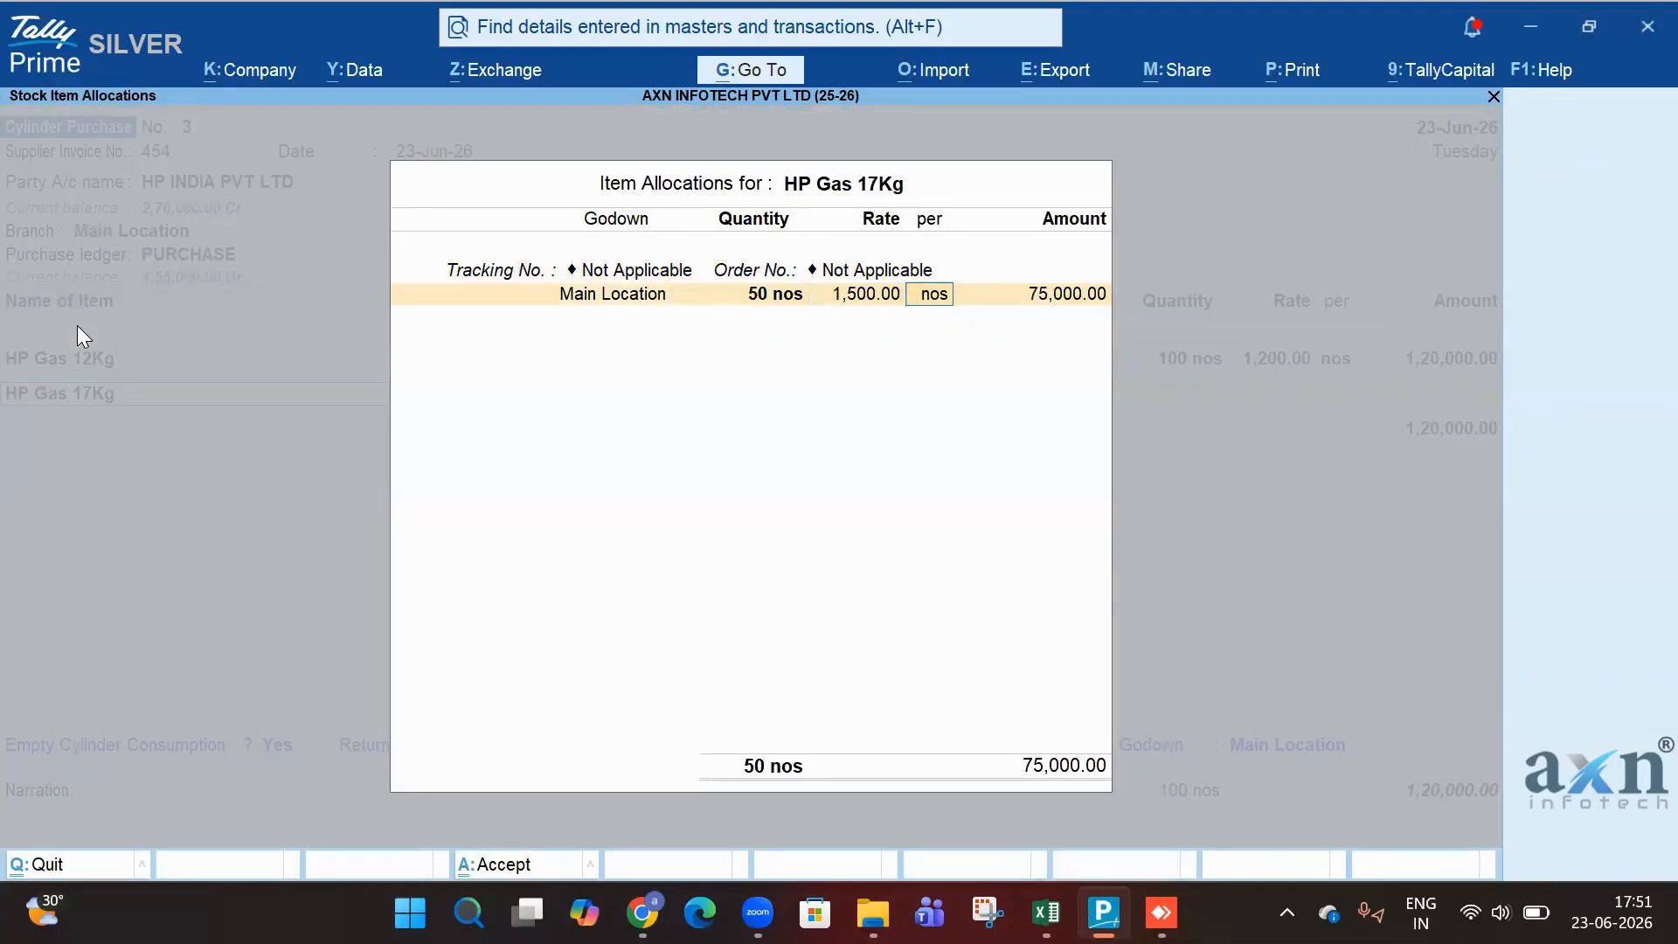
{"action": "key", "text": "Return"}
{"action": "key", "text": "Return"}
{"action": "key", "text": "Return"}
{"action": "key", "text": "Return"}
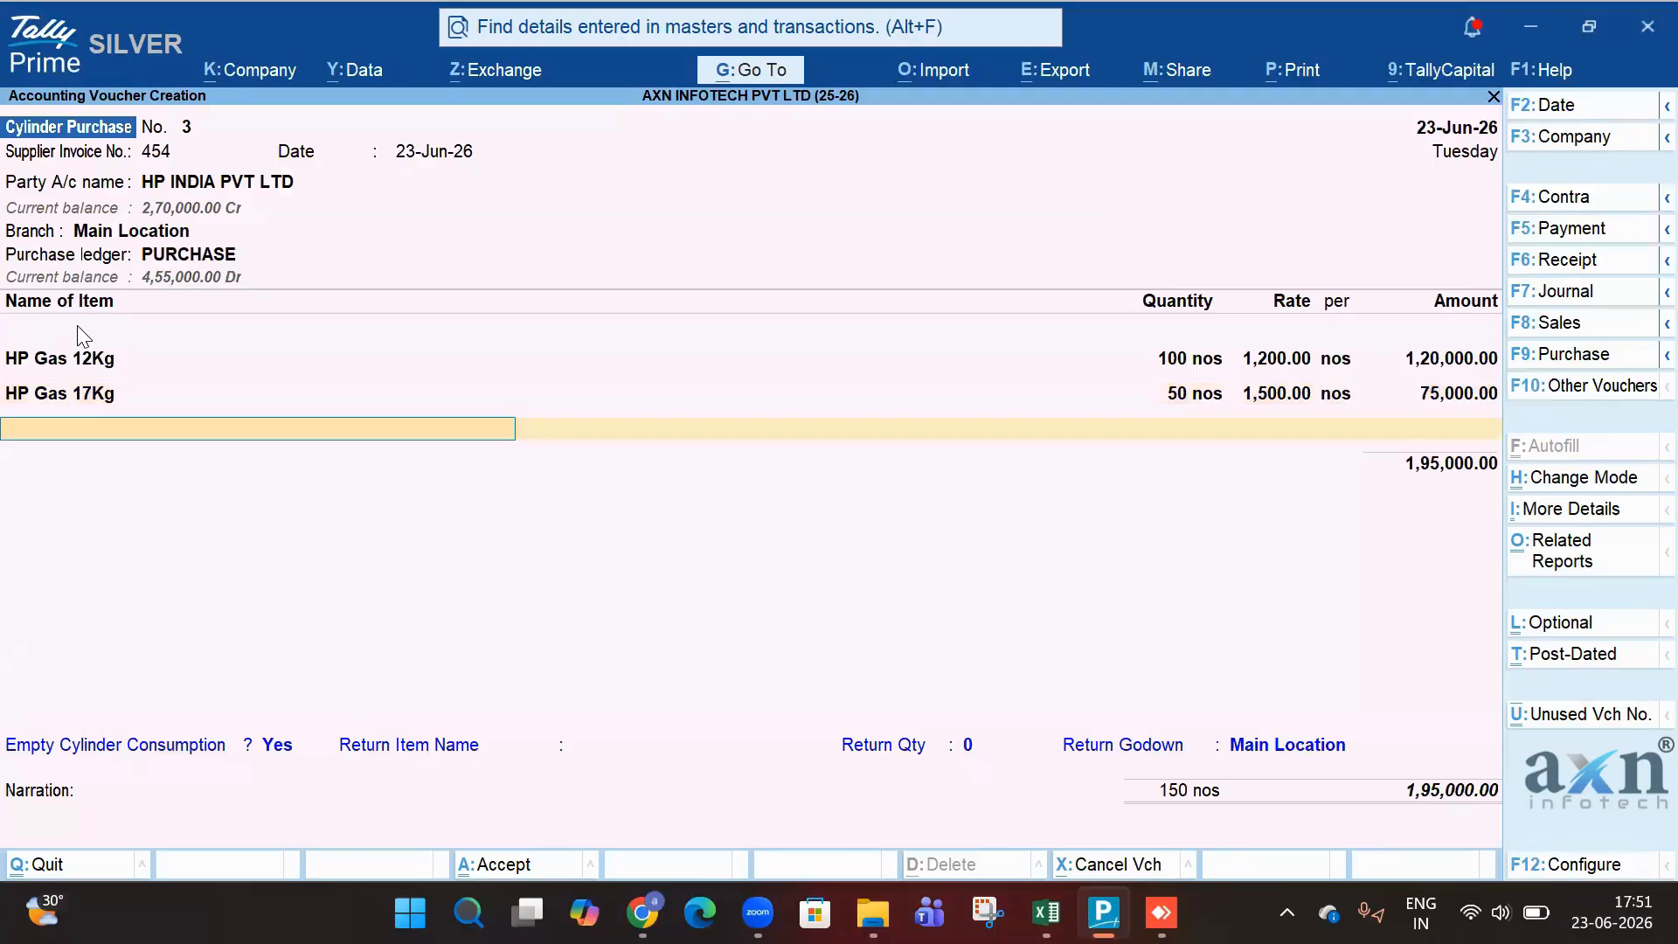
Finish the purchase item list, keep Empty Cylinder Consumption at Yes, and enter an outward quantity of 65 for HP Gas 12Kg (Empty).
{"action": "key", "text": "Return"}
{"action": "key", "text": "Return"}
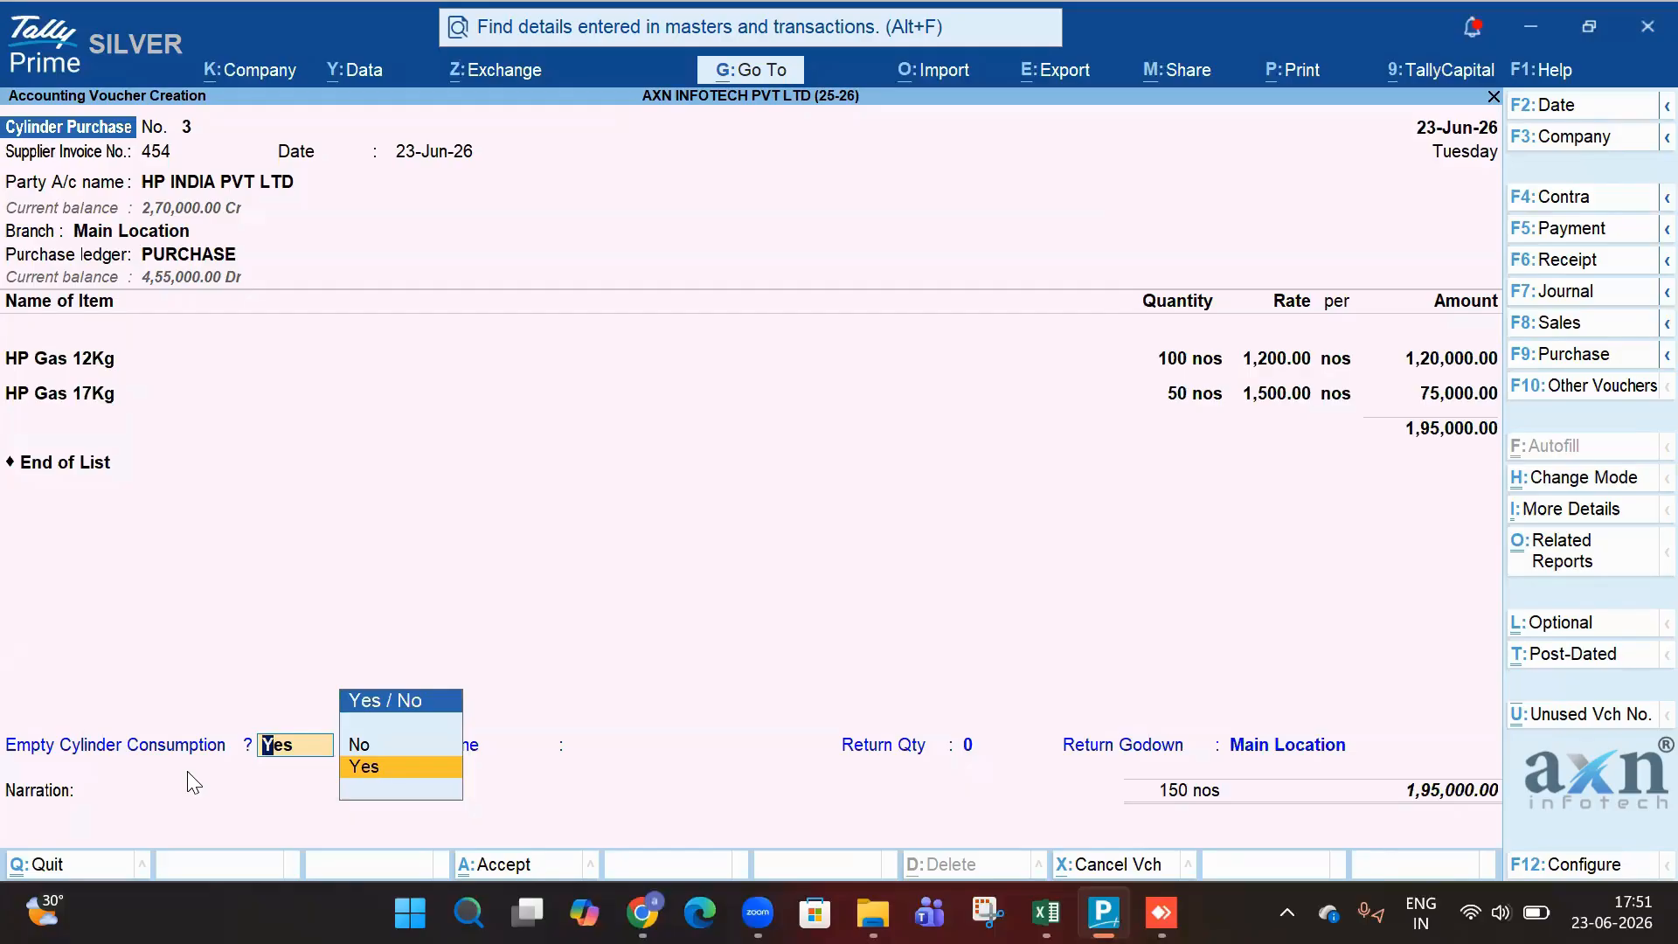
{"action": "key", "text": "Return"}
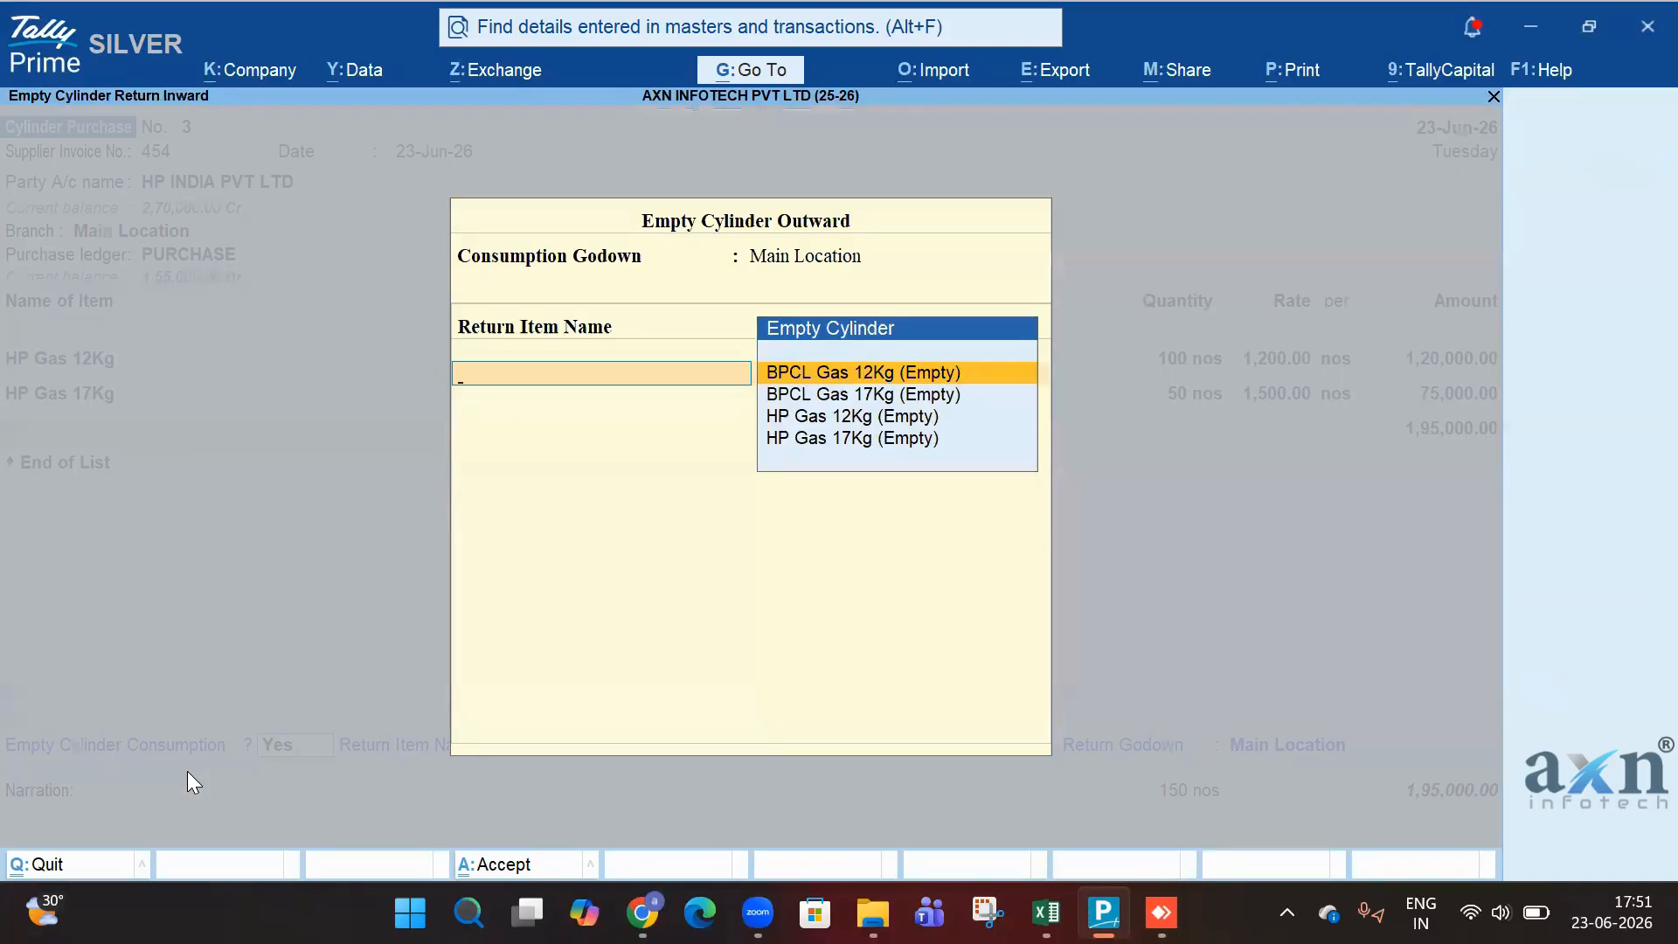
{"action": "key", "text": "Down"}
{"action": "key", "text": "Down"}
{"action": "key", "text": "Down"}
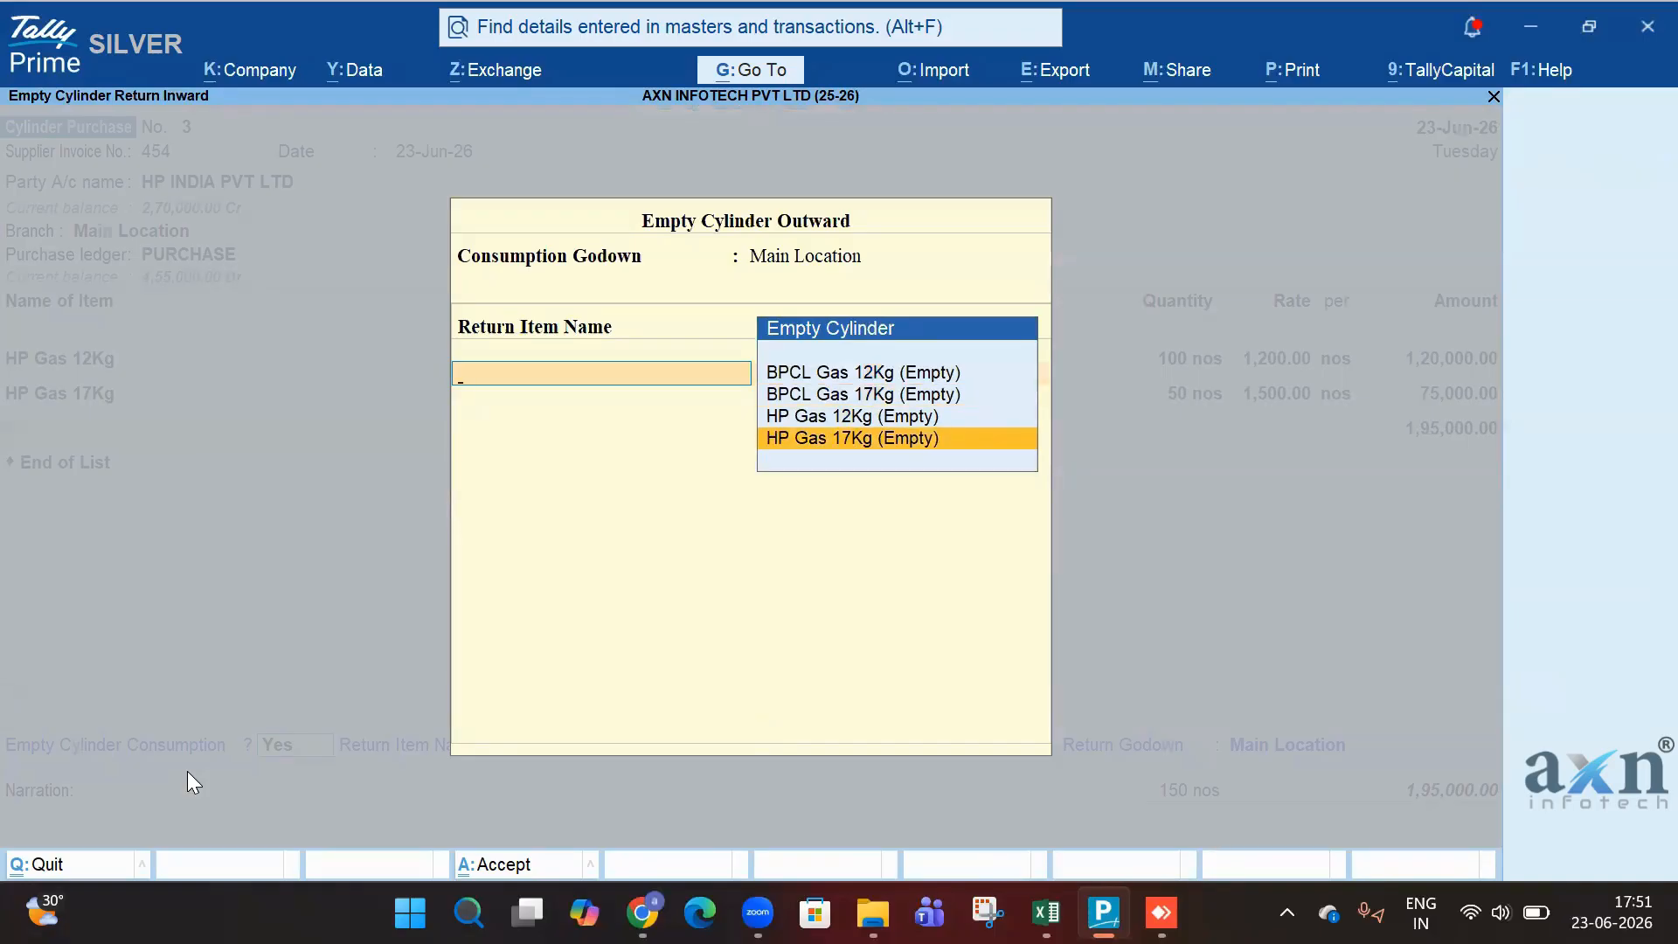
{"action": "key", "text": "Up"}
{"action": "key", "text": "Return"}
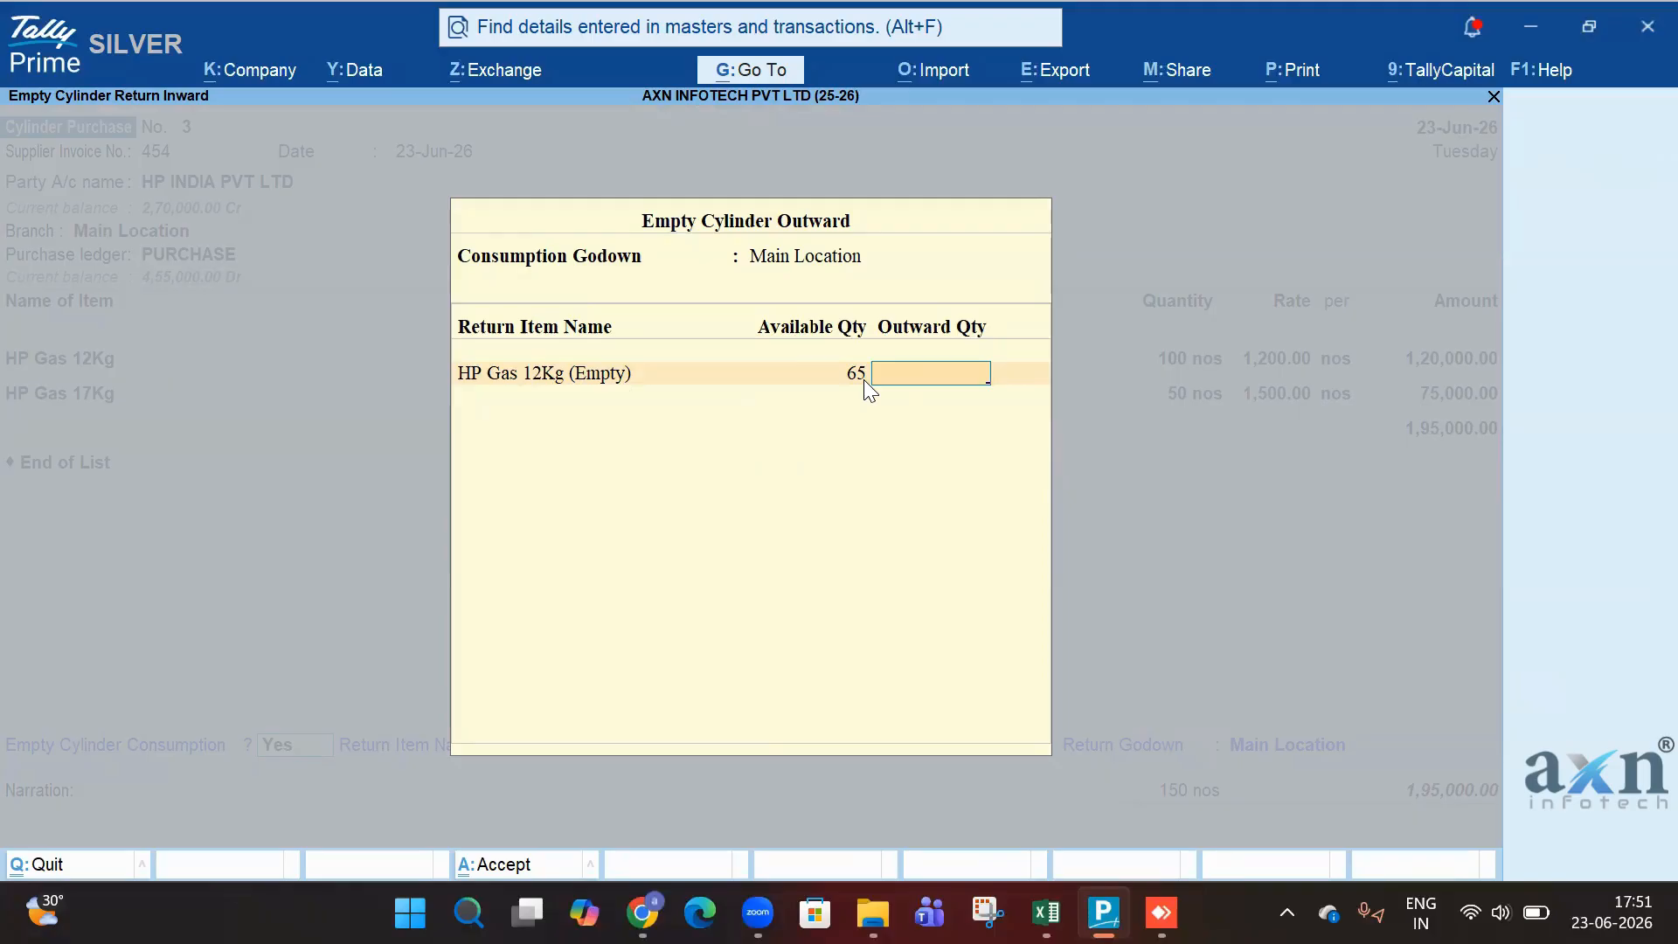
{"action": "type", "text": "65"}
{"action": "key", "text": "Return"}
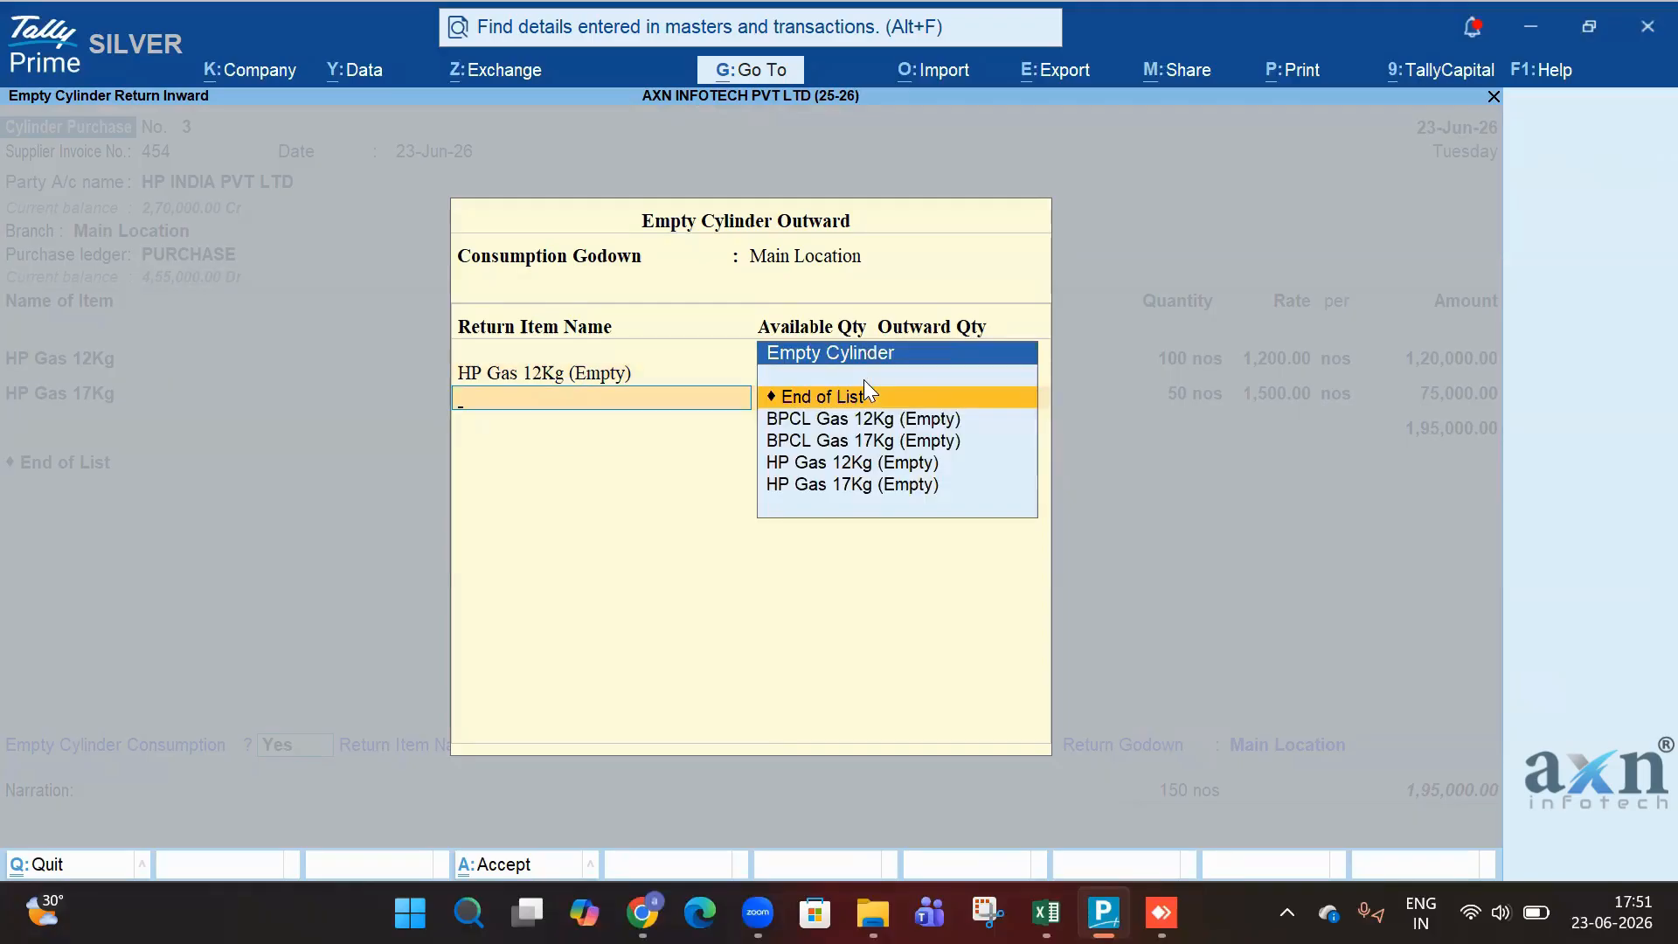
Add HP Gas 17Kg (Empty) to the Empty Cylinder Outward list with an outward quantity of 30 and finish the list.
{"action": "key", "text": "Down"}
{"action": "key", "text": "Down"}
{"action": "key", "text": "Down"}
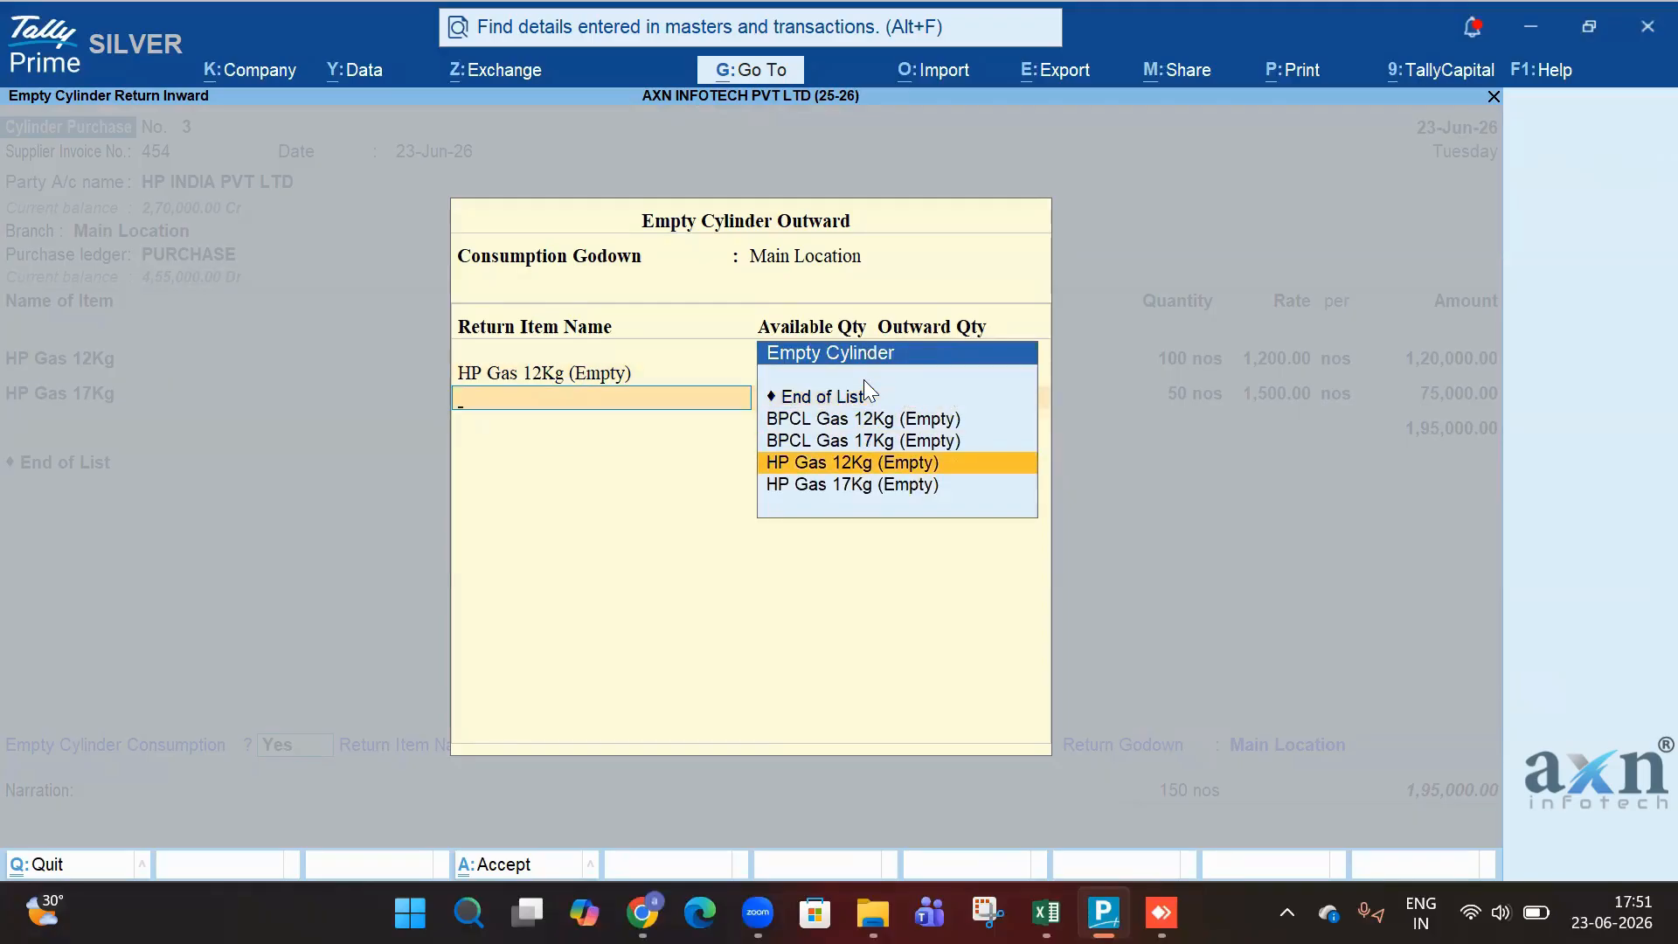
{"action": "key", "text": "Down"}
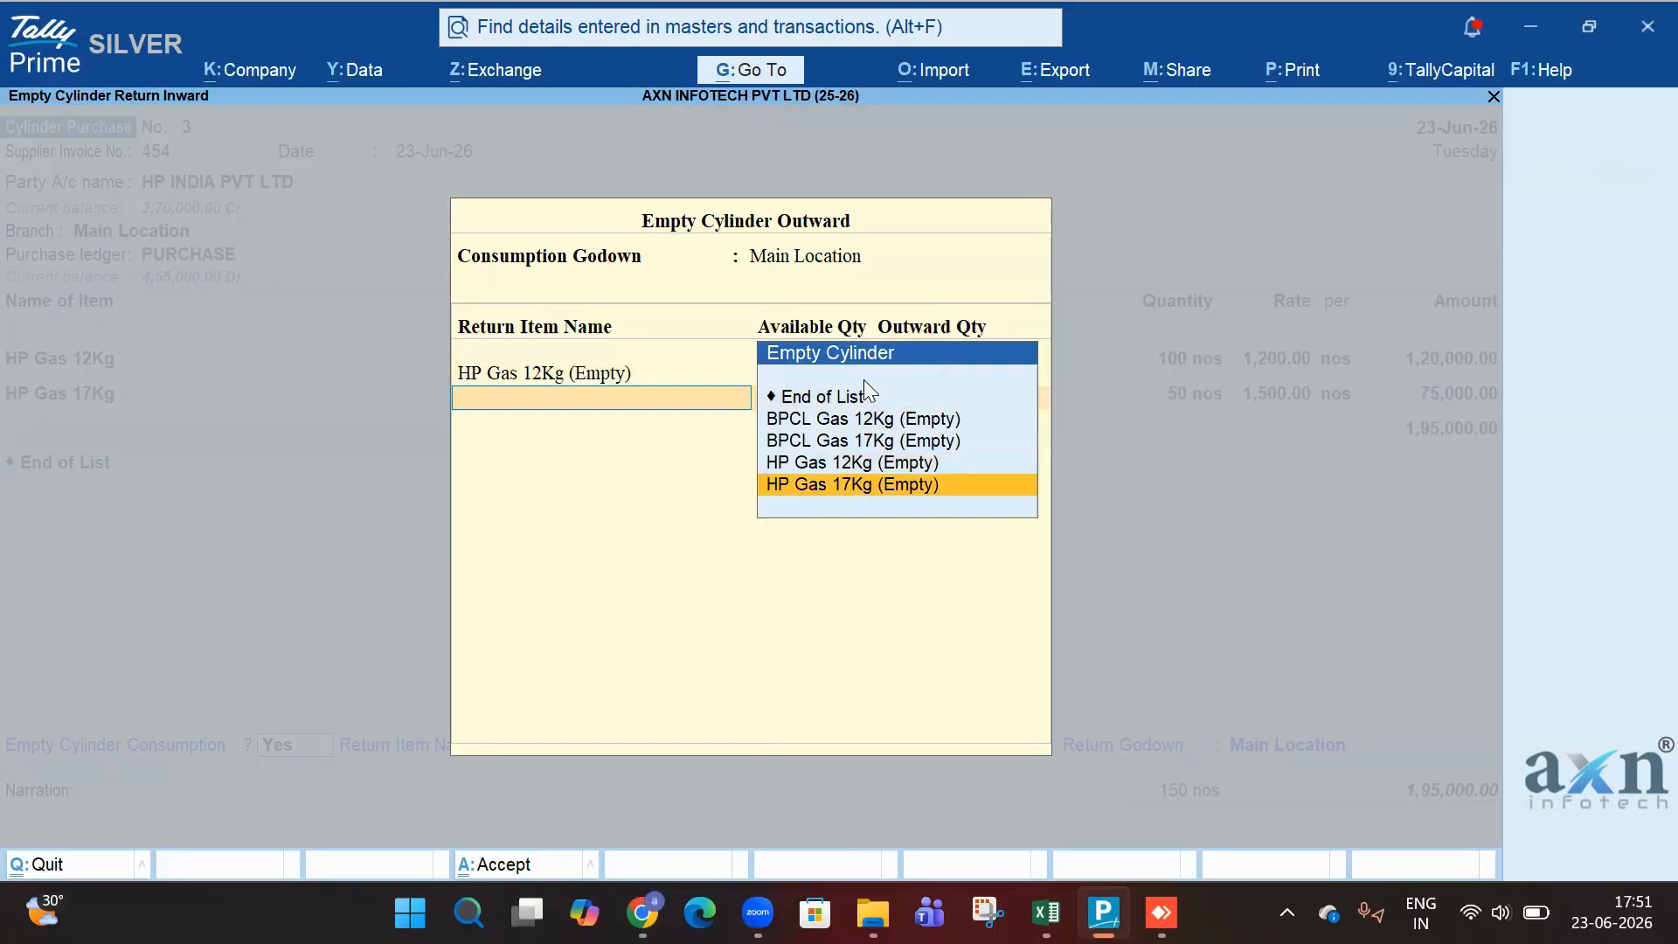
{"action": "key", "text": "Return"}
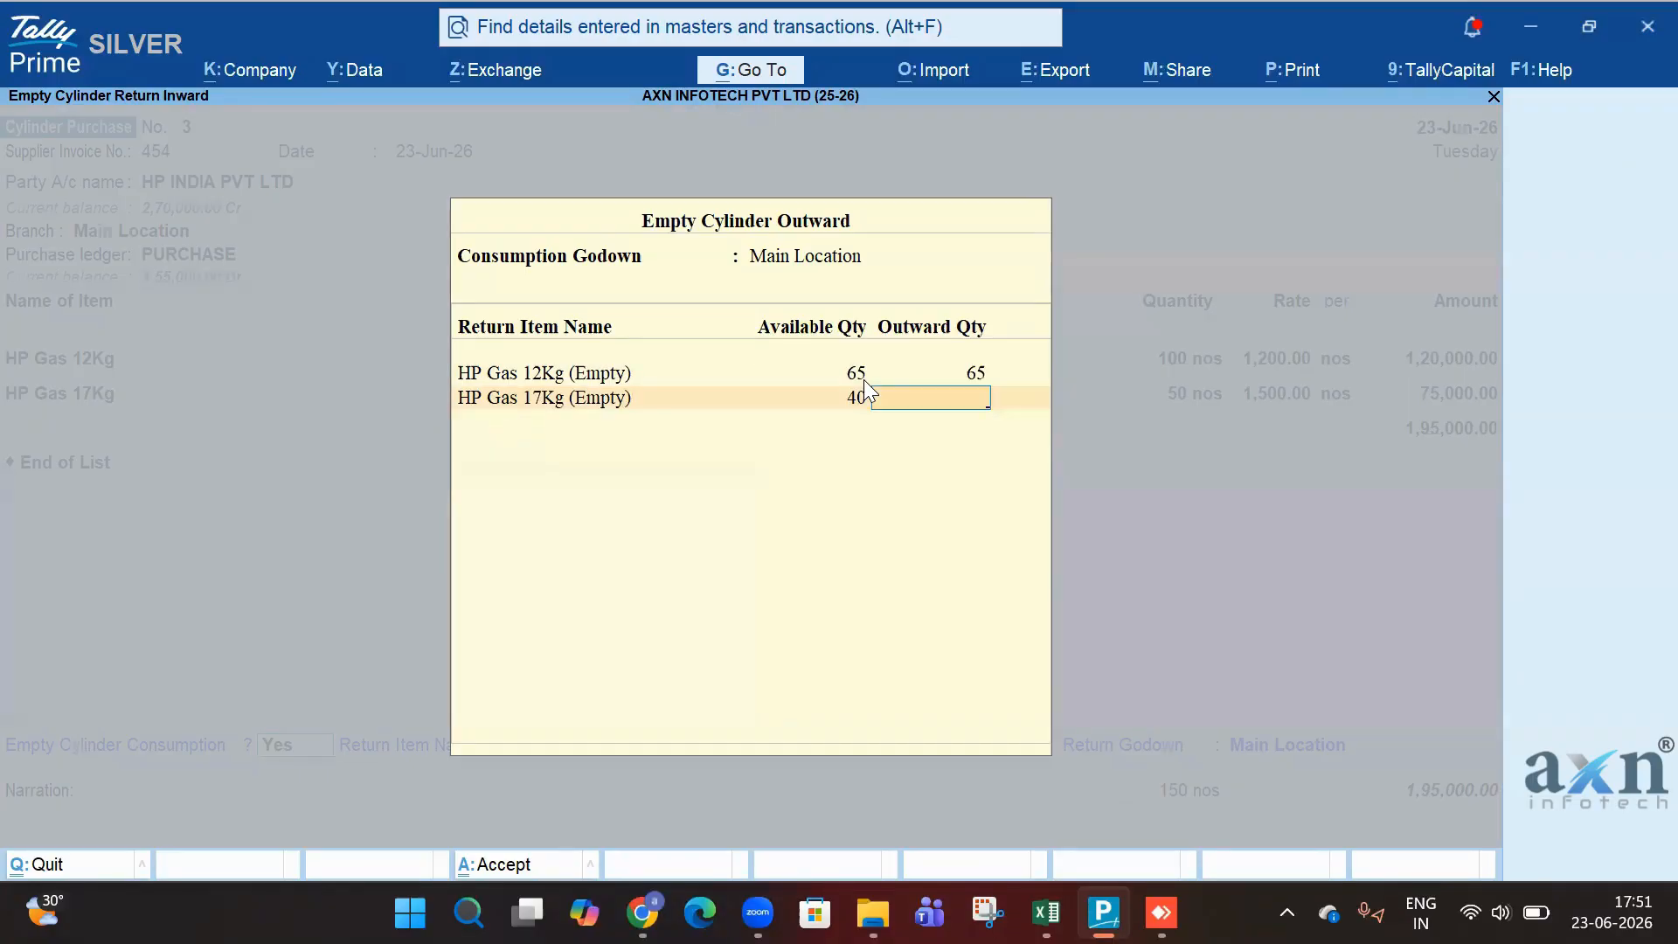
{"action": "type", "text": "30"}
{"action": "key", "text": "Return"}
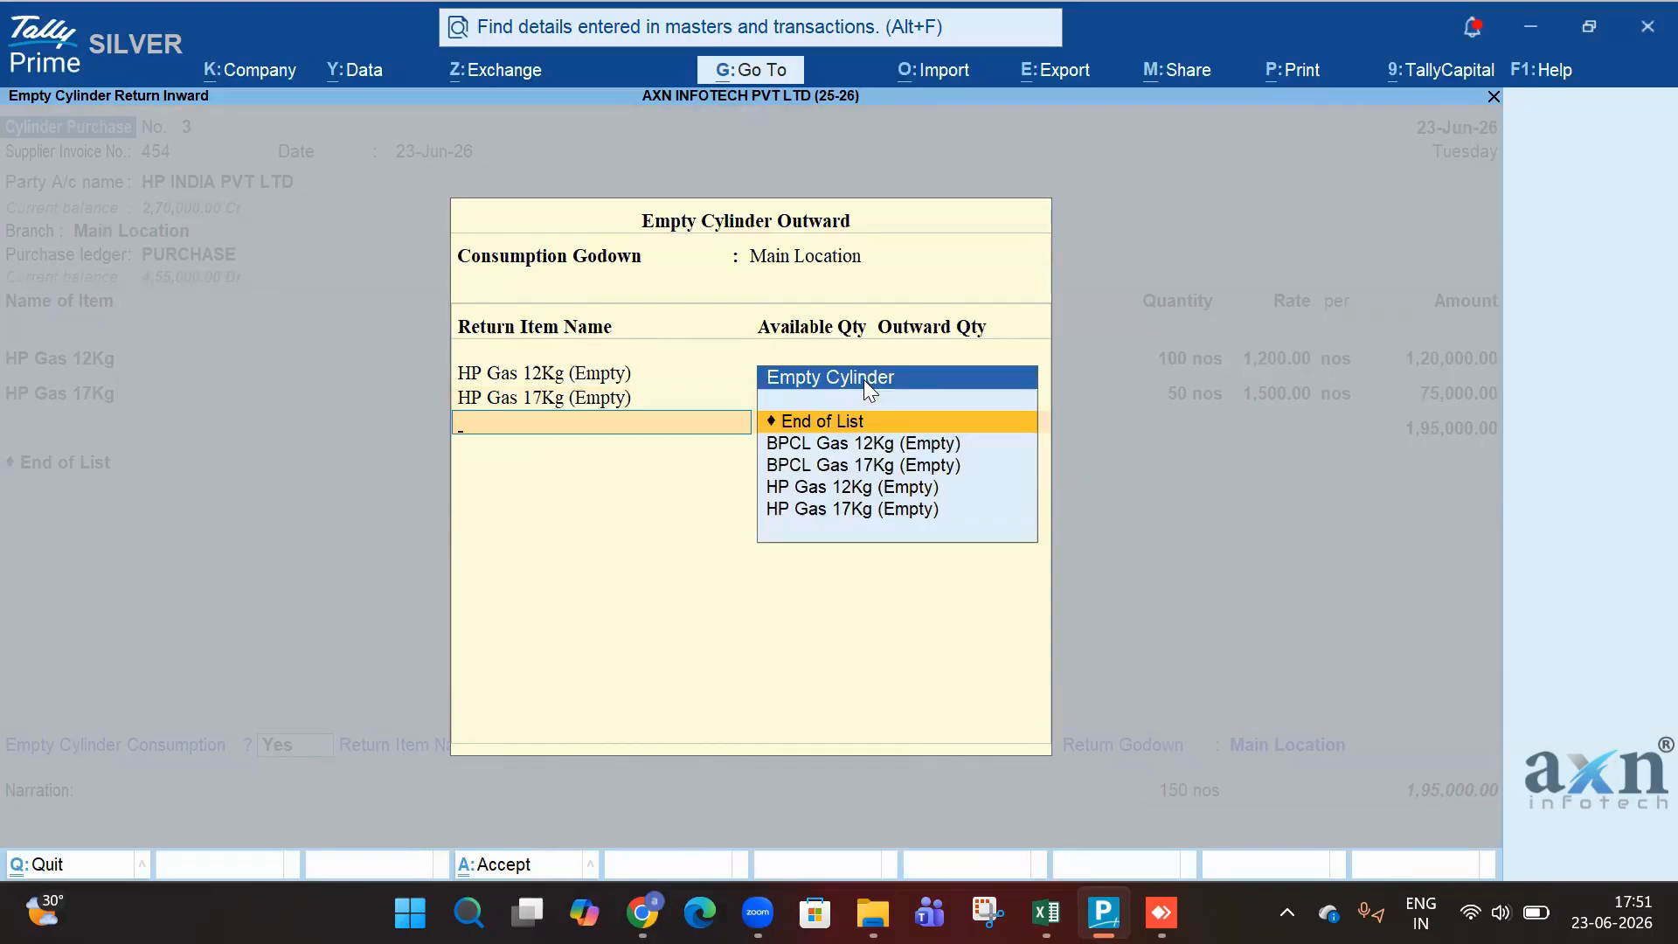
{"action": "key", "text": "Return"}
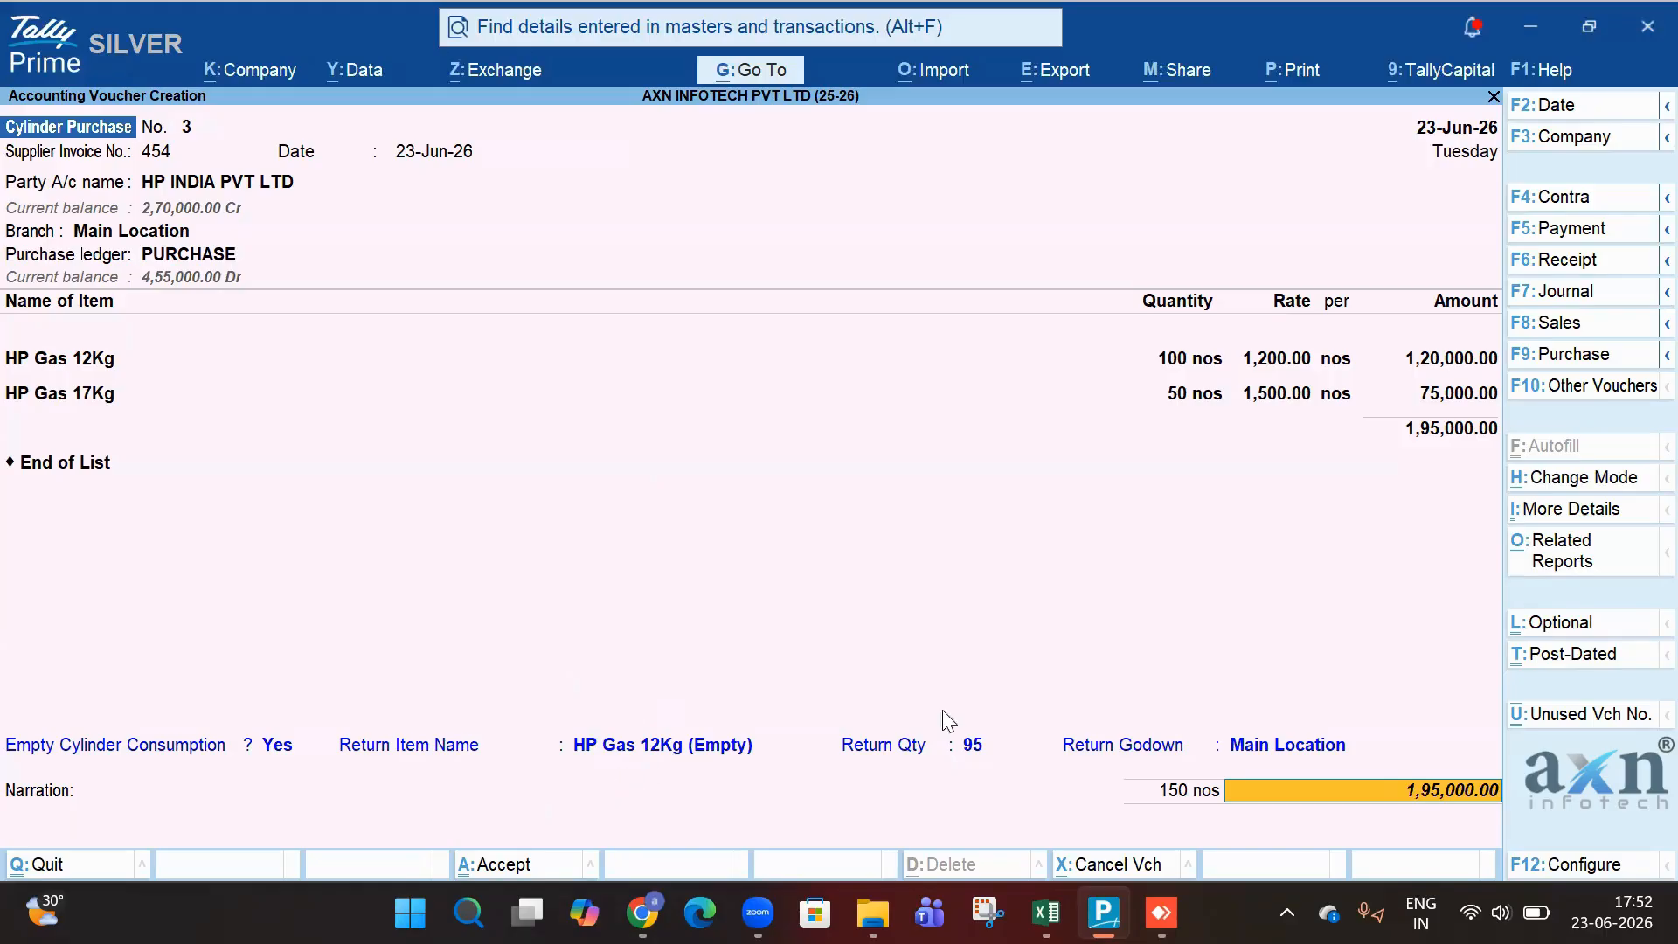
Accept the bill-wise details as a New Ref for 1,95,000.00 Cr, save the Cylinder Purchase voucher without narration, and leave voucher entry.
{"action": "key", "text": "Return"}
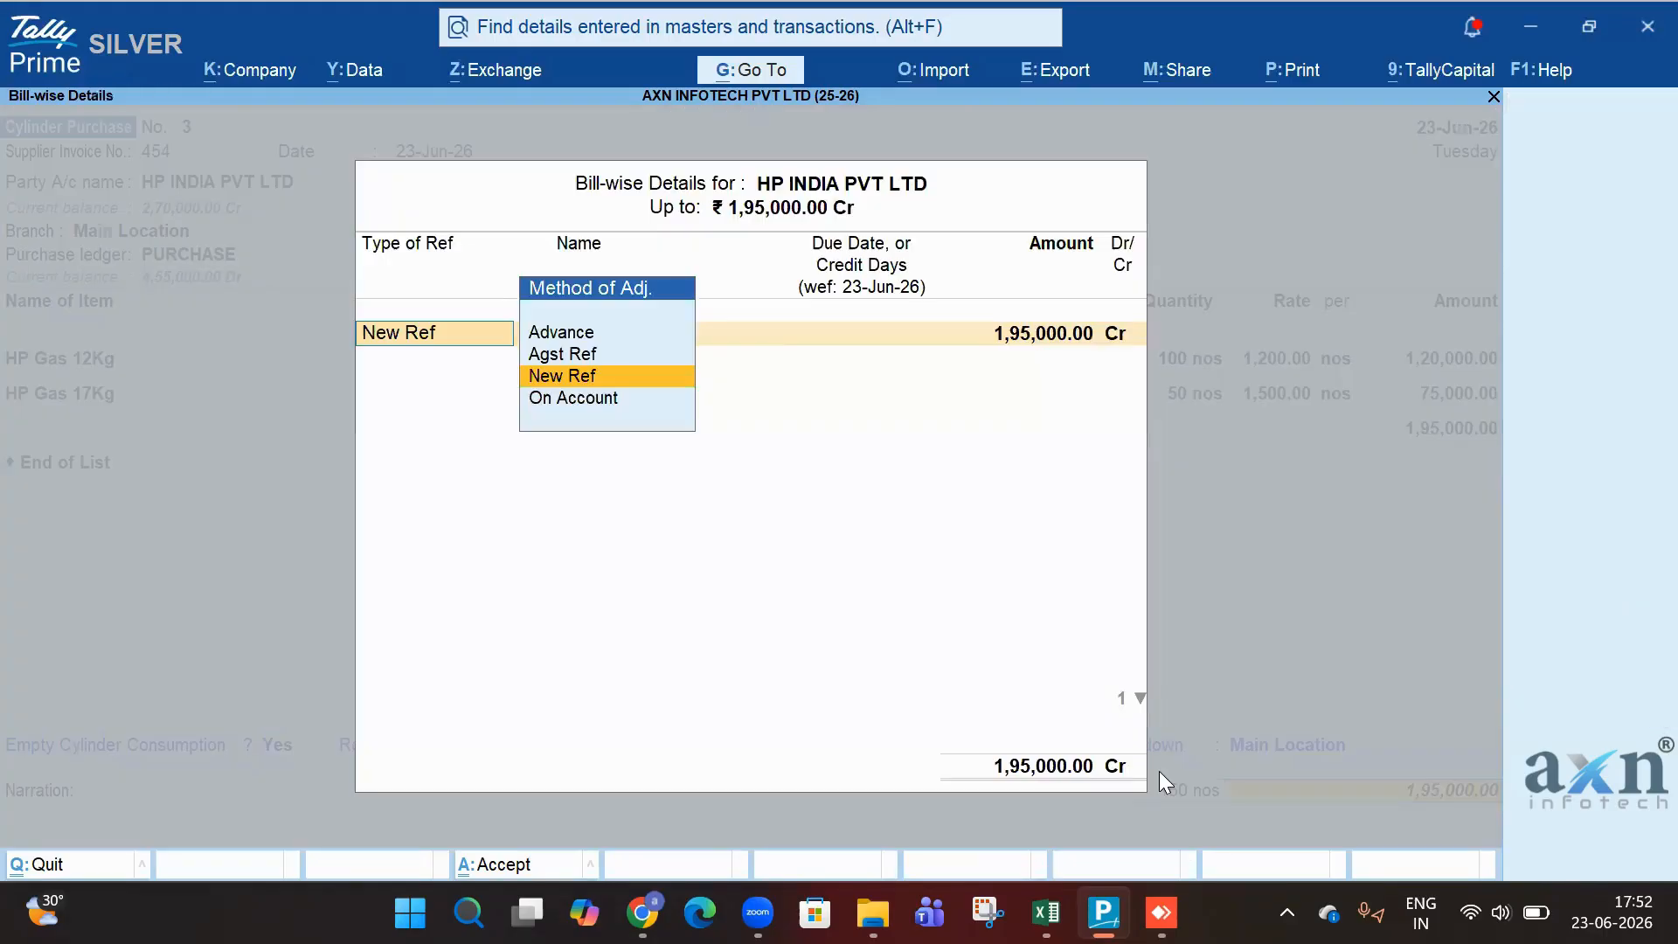
{"action": "key", "text": "Return"}
{"action": "key", "text": "Return"}
{"action": "key", "text": "Return"}
{"action": "key", "text": "Return"}
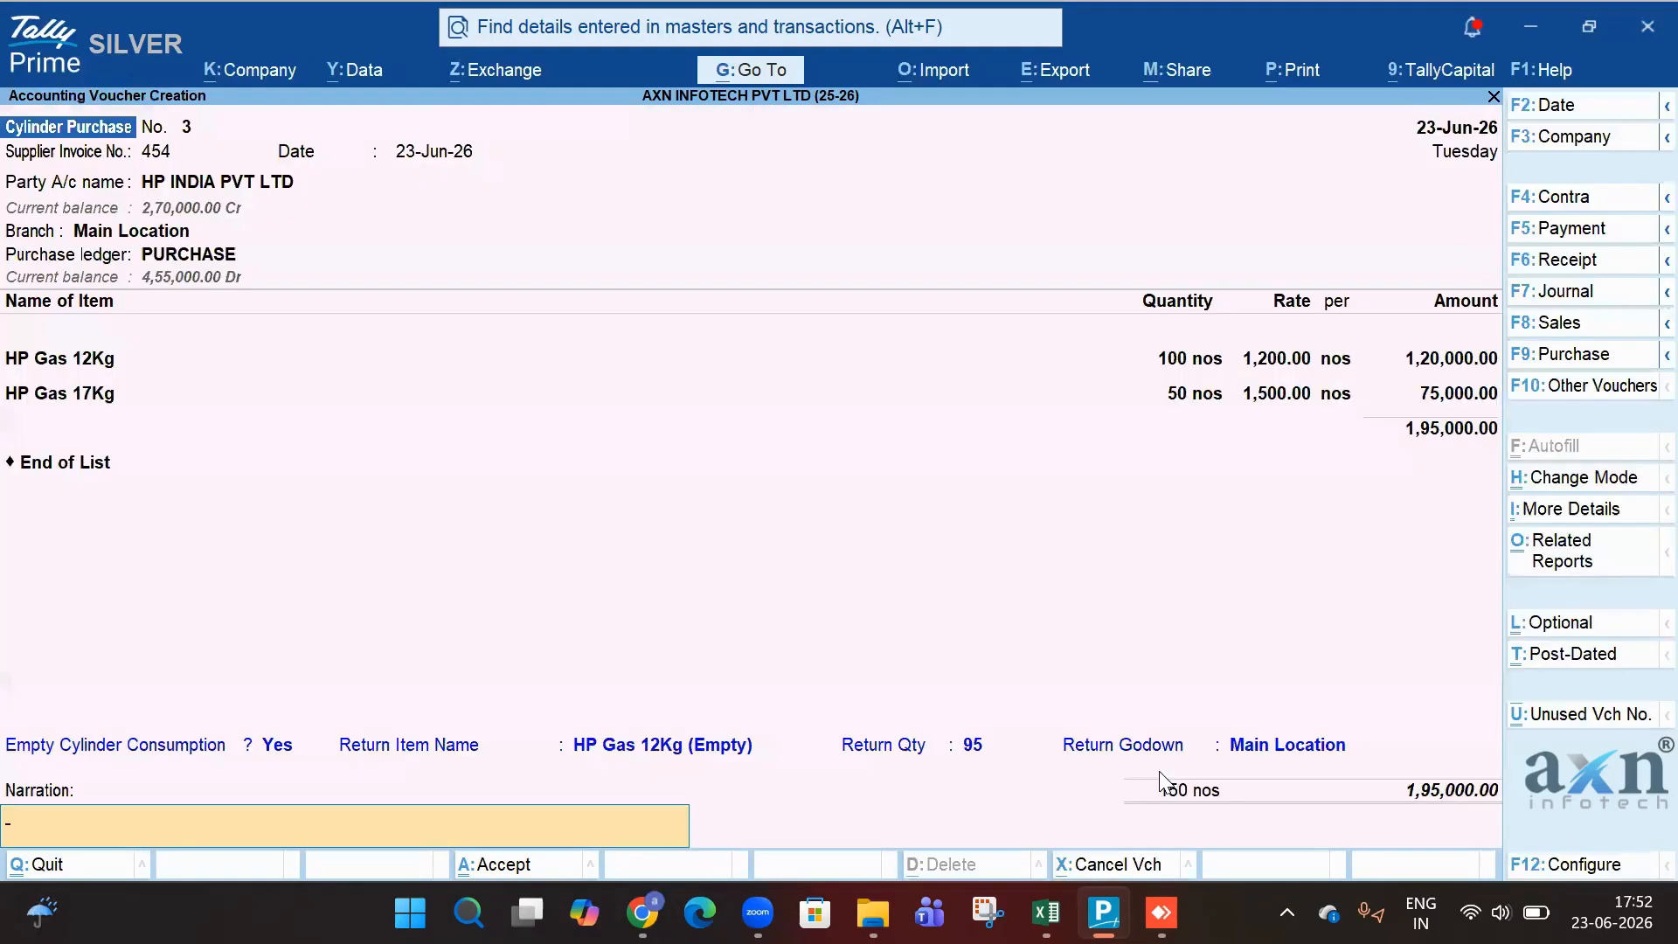
{"action": "key", "text": "Return"}
{"action": "key", "text": "Return"}
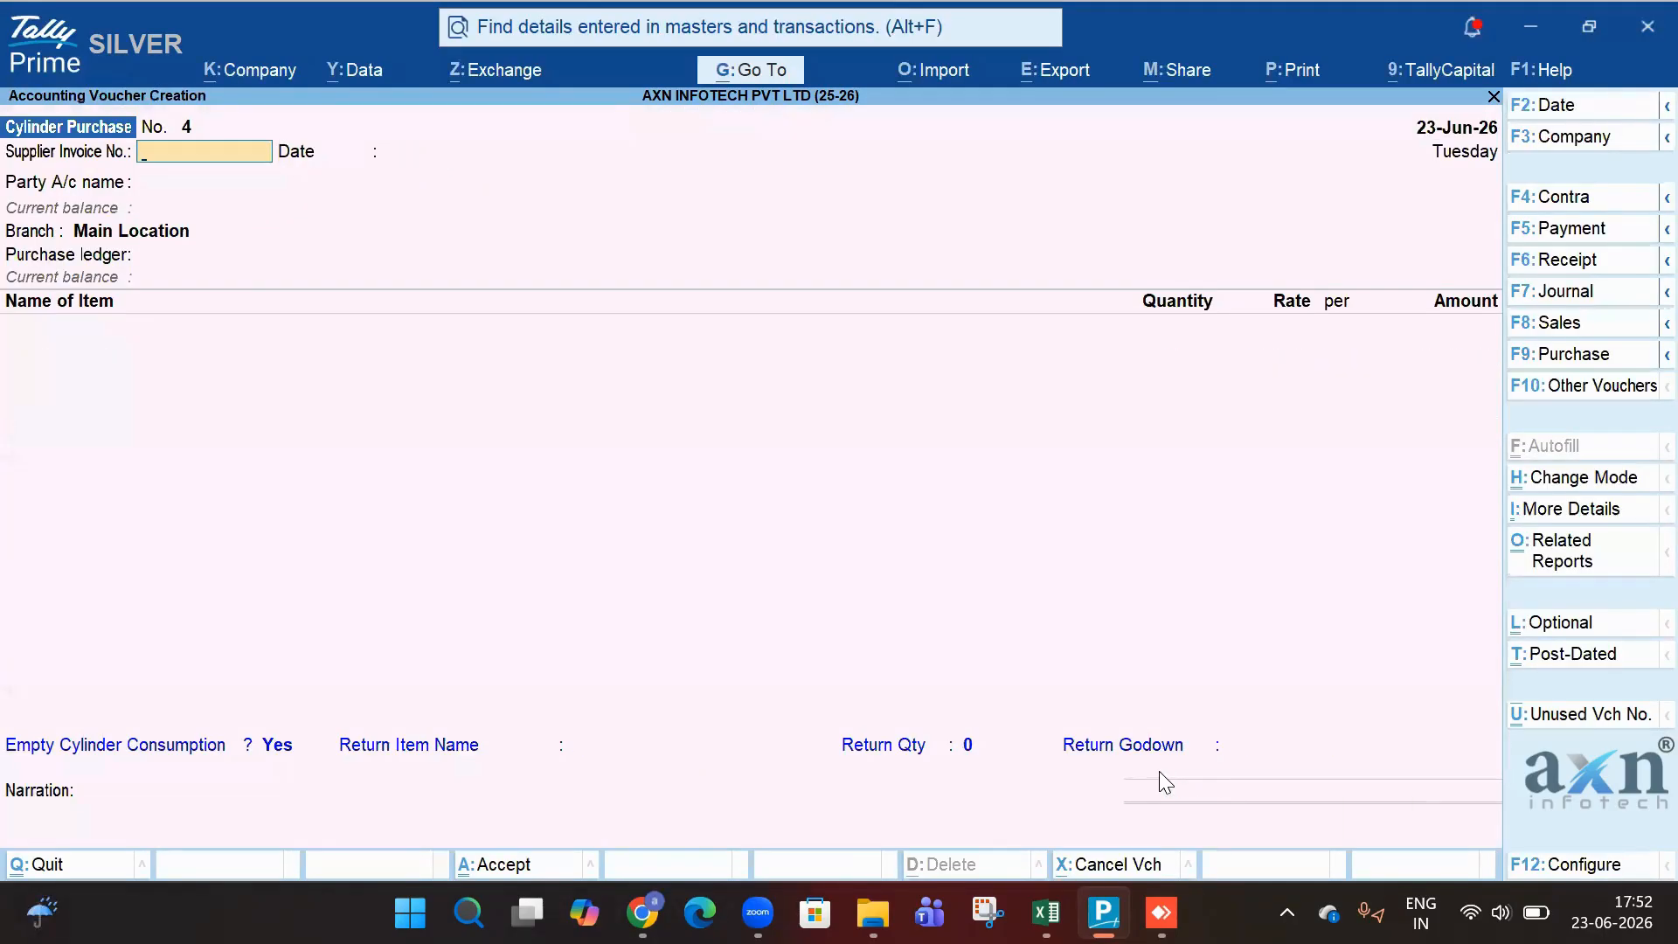
{"action": "key", "text": "Escape"}
Start an Empty Return to Supplier voucher with HP Gas 17Kg (Empty) taken from the Main Location godown.
{"action": "key", "text": "Down"}
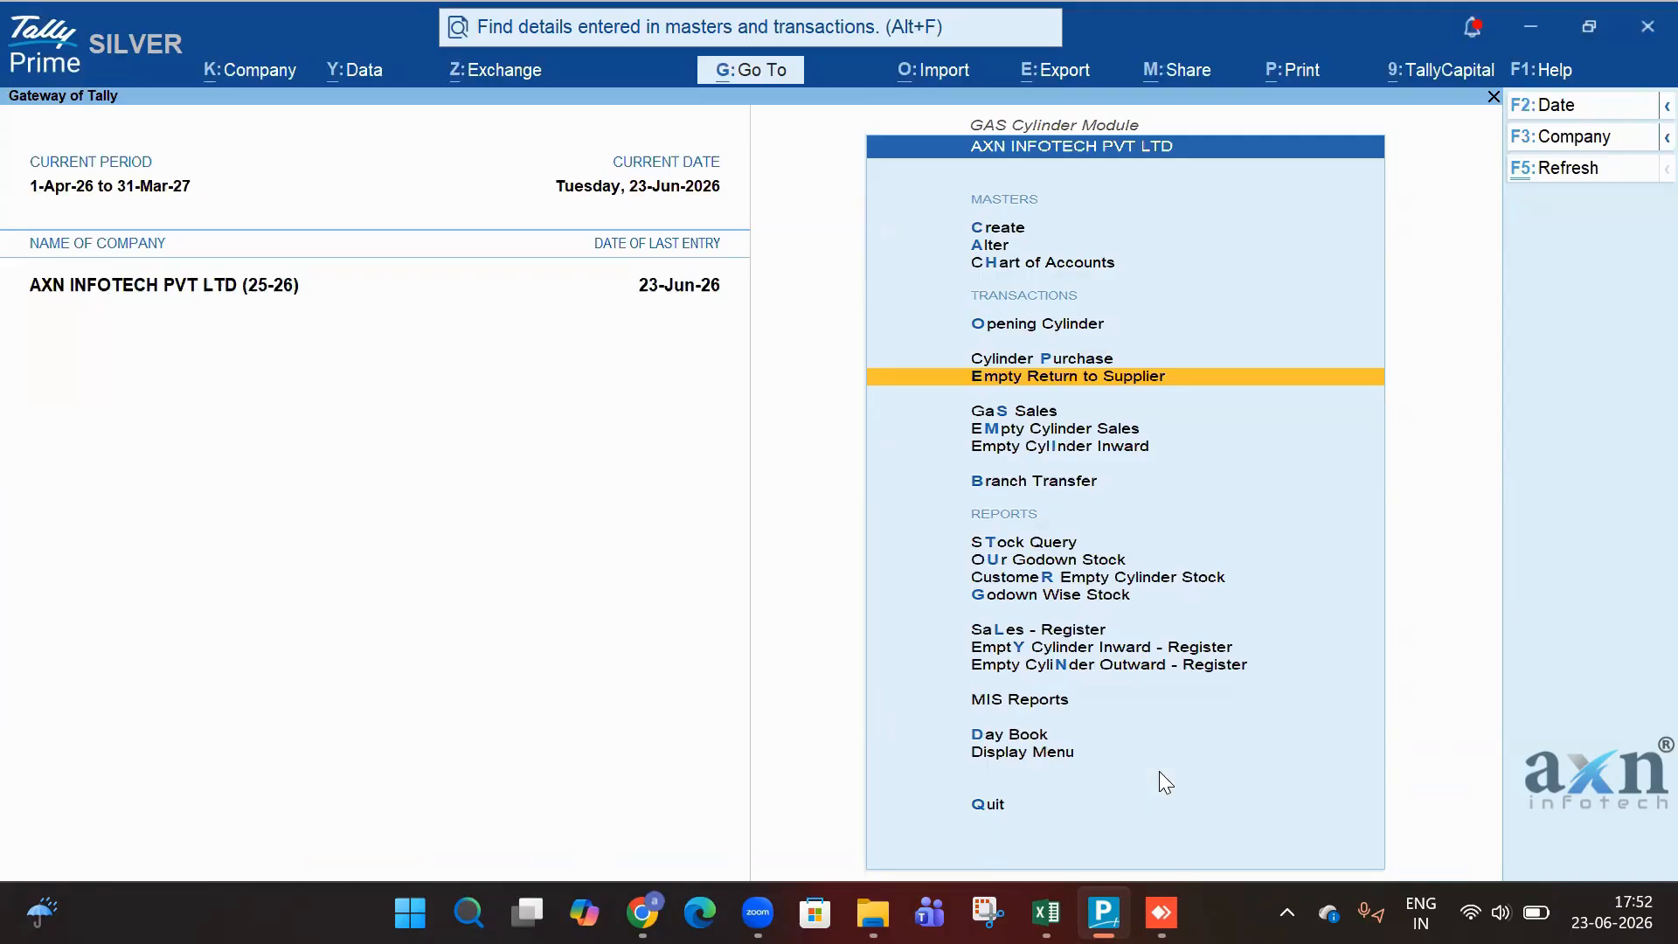
{"action": "key", "text": "Return"}
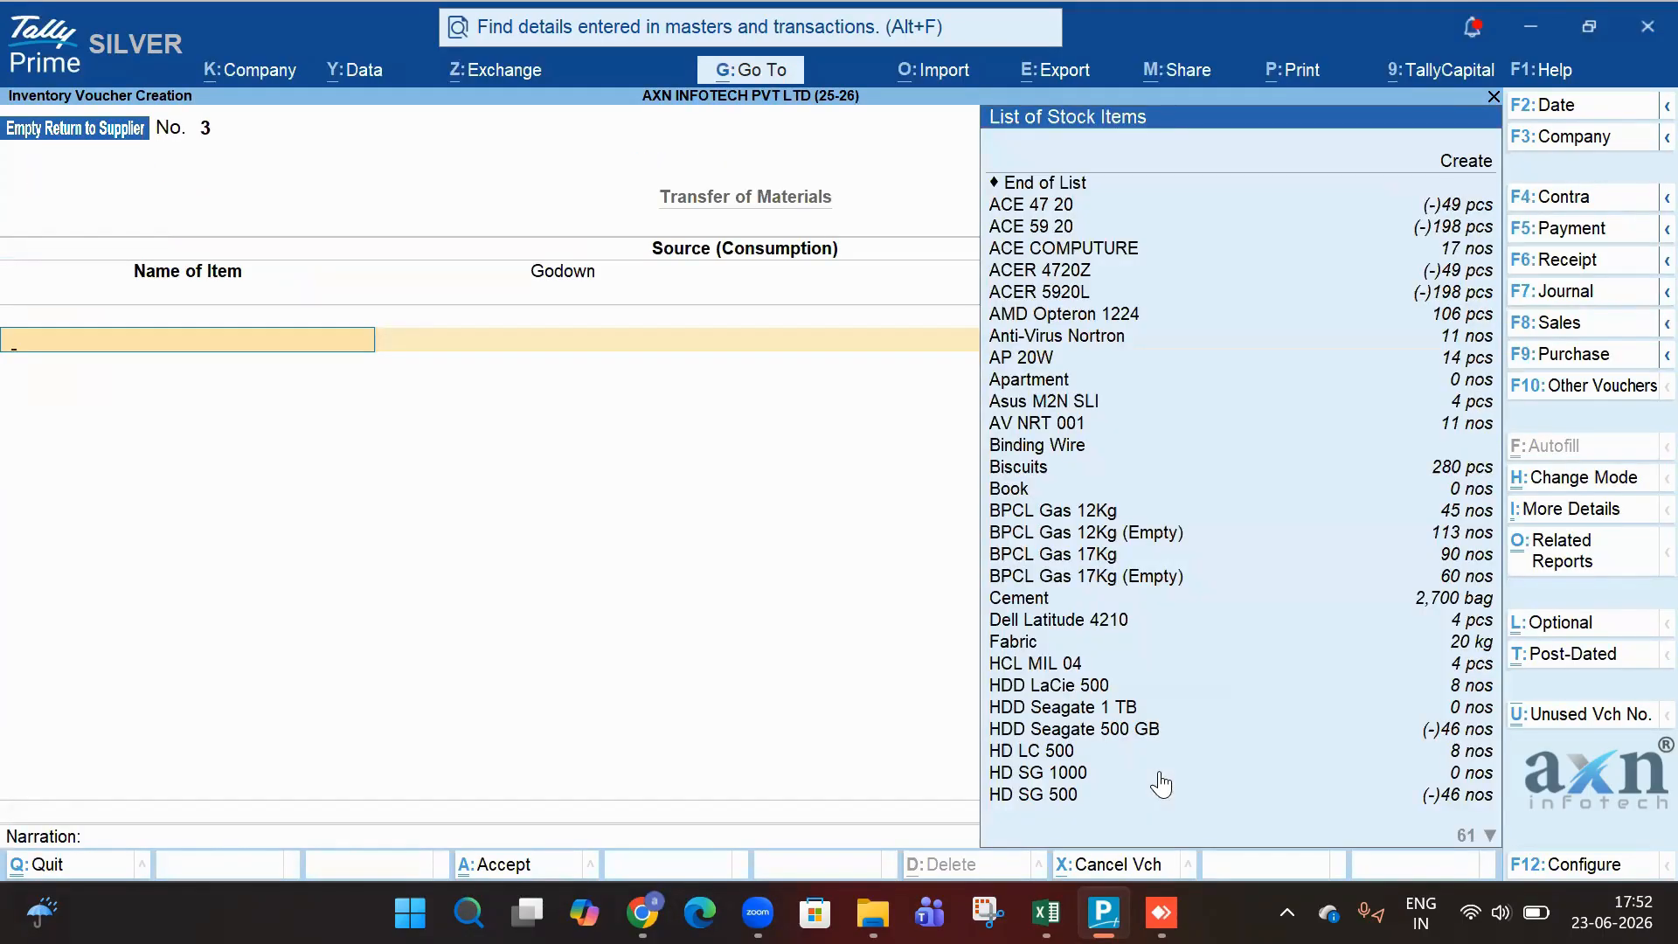
{"action": "type", "text": "HP"}
{"action": "key", "text": "Down"}
{"action": "key", "text": "Down"}
{"action": "key", "text": "Down"}
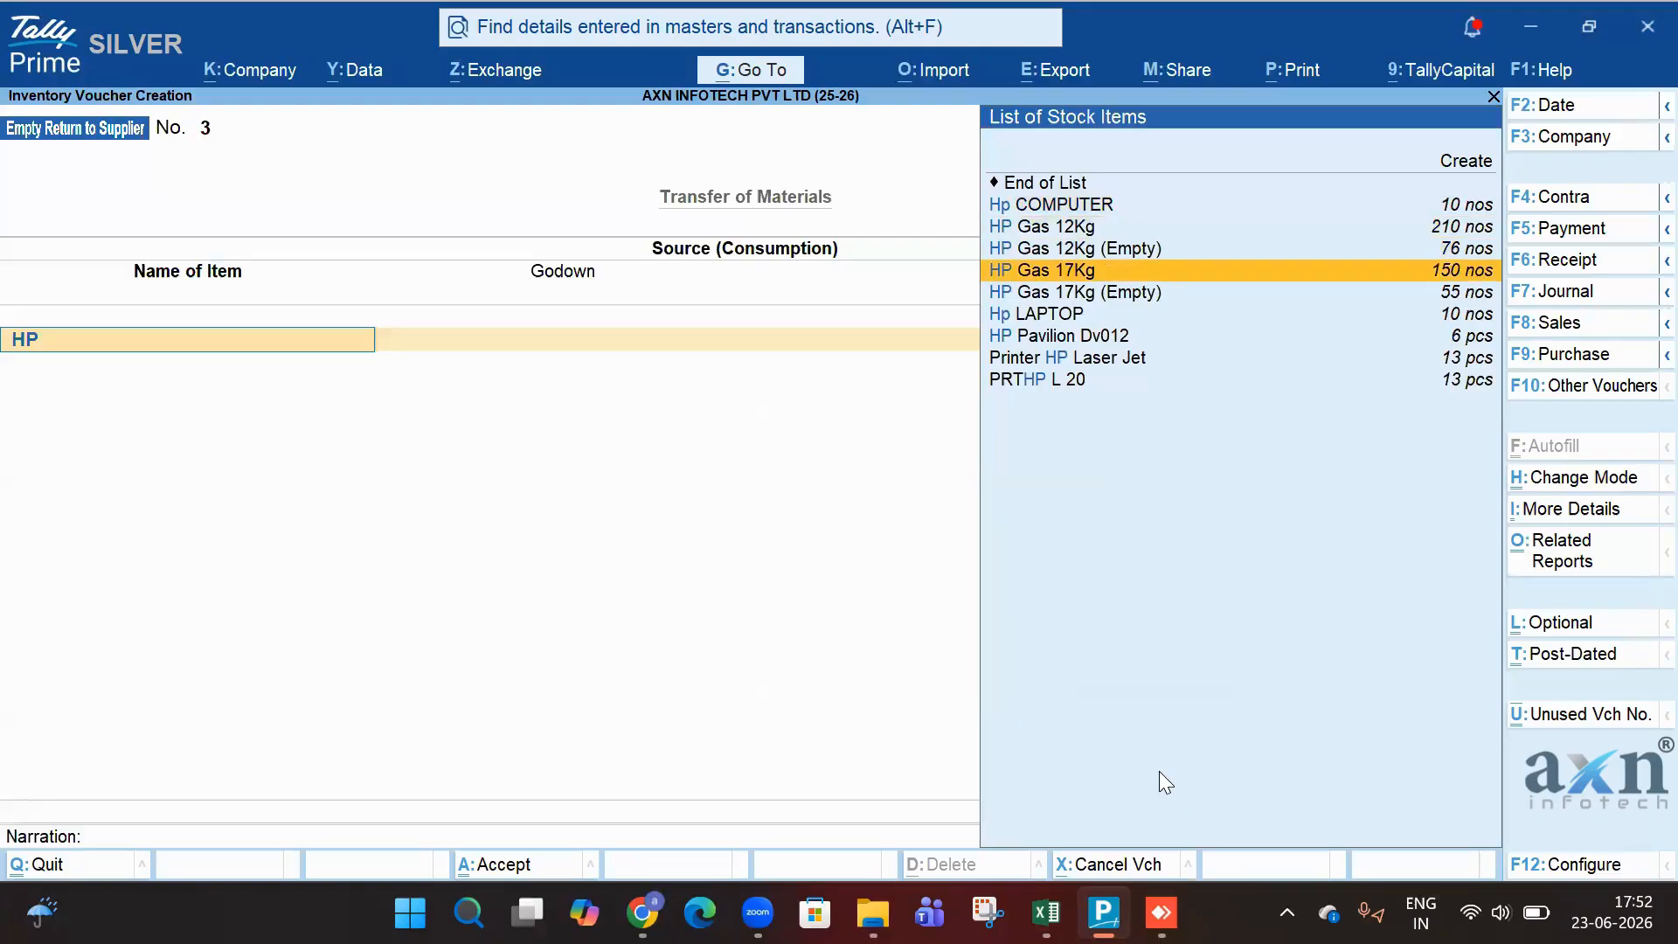
{"action": "key", "text": "Down"}
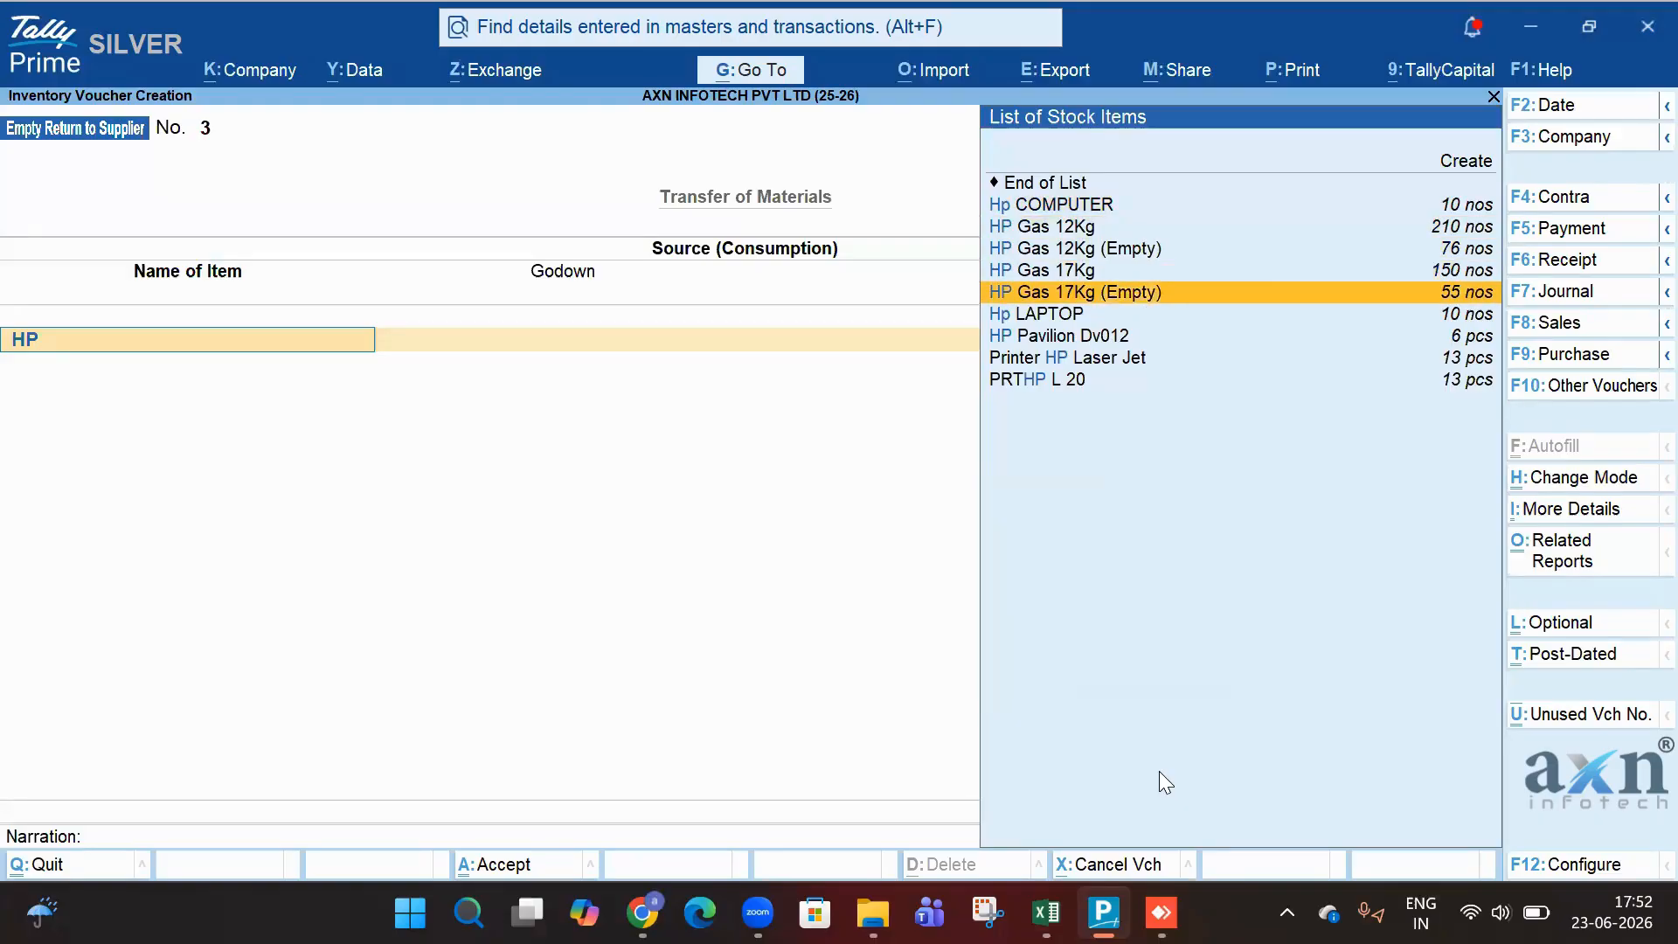
{"action": "key", "text": "Return"}
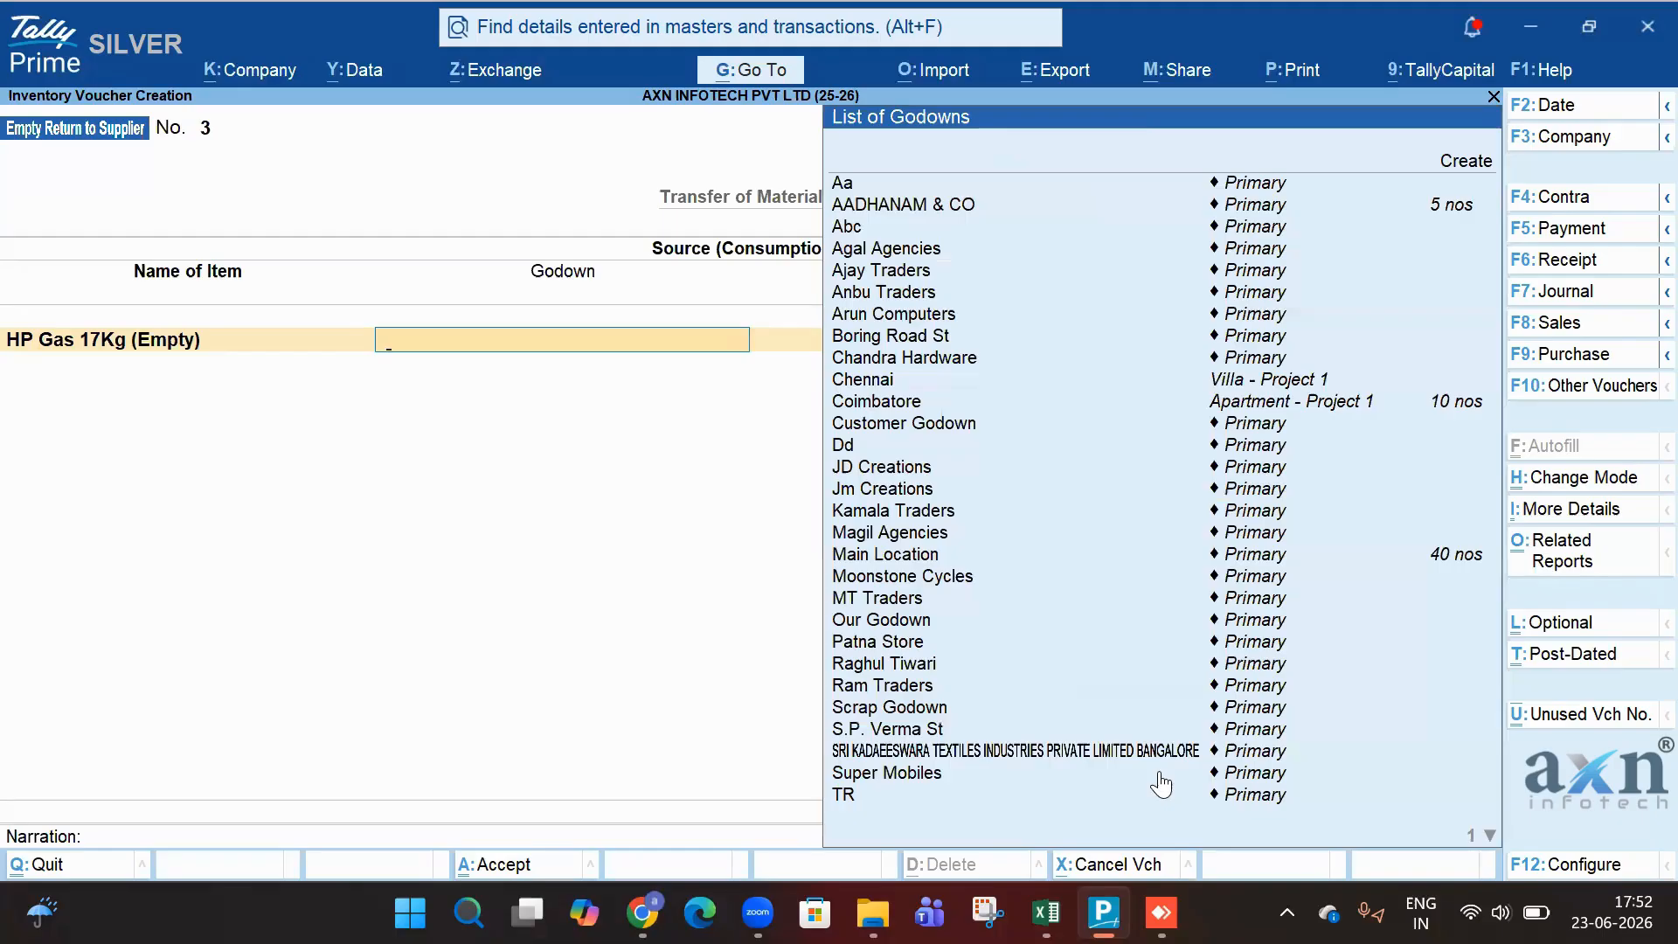
{"action": "type", "text": "MAIN"}
{"action": "key", "text": "Return"}
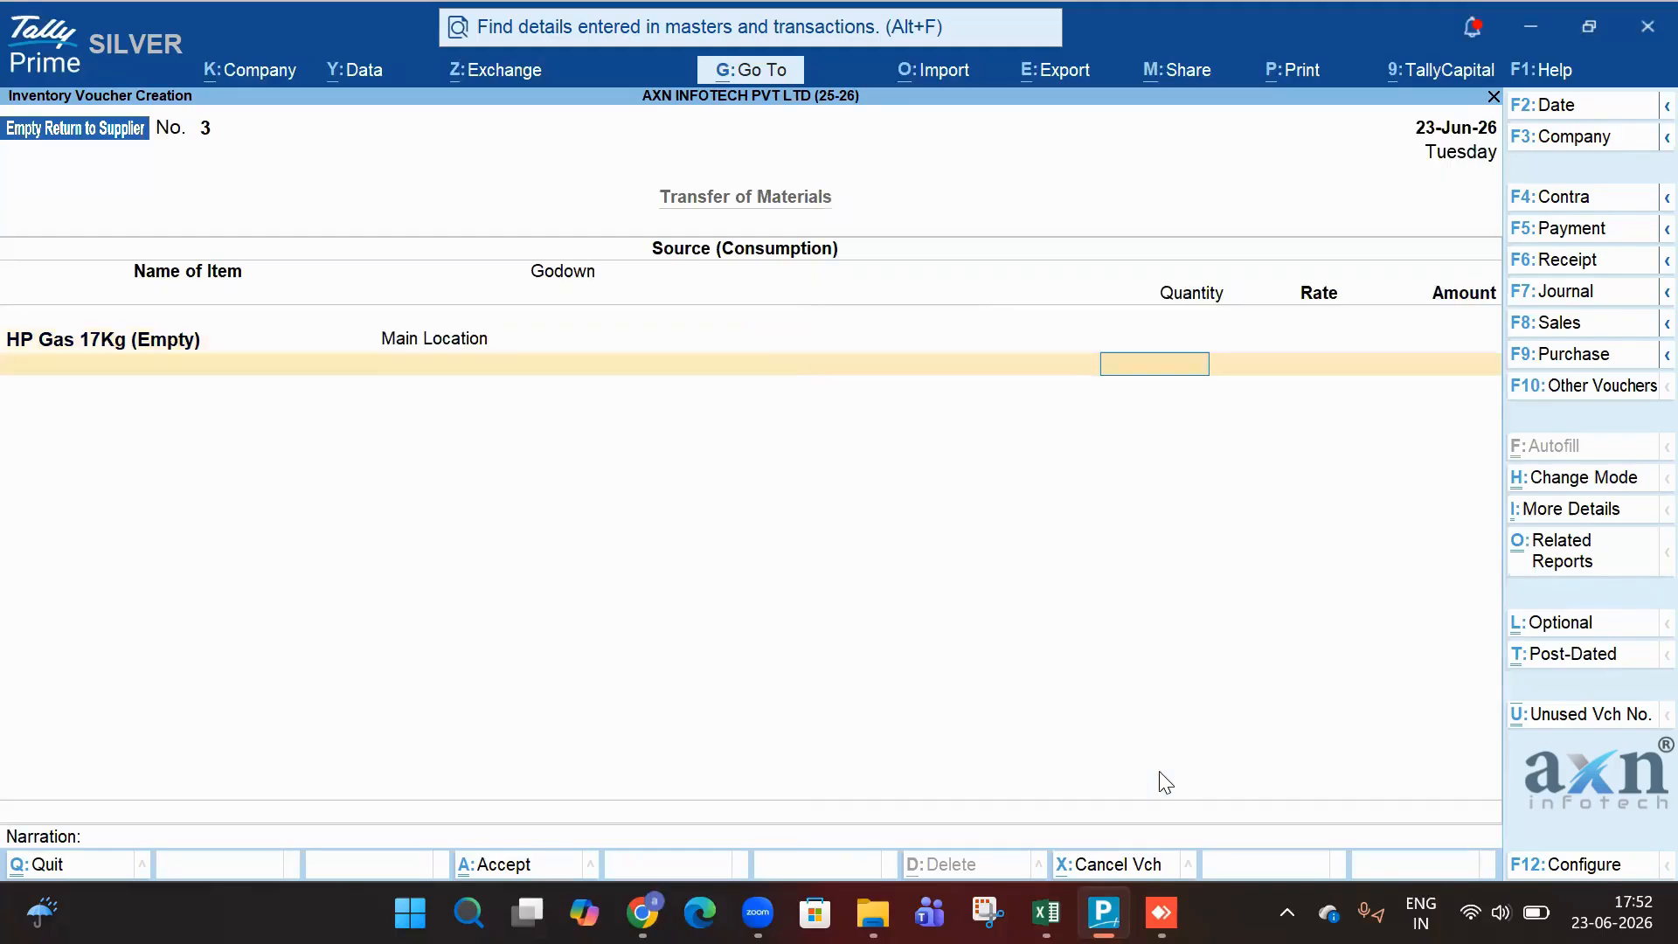
Set the returned quantity to 10 nos, save the Empty Return to Supplier voucher without narration, and leave voucher entry.
{"action": "type", "text": "10"}
{"action": "key", "text": "Return"}
{"action": "key", "text": "Return"}
{"action": "key", "text": "Return"}
{"action": "key", "text": "Return"}
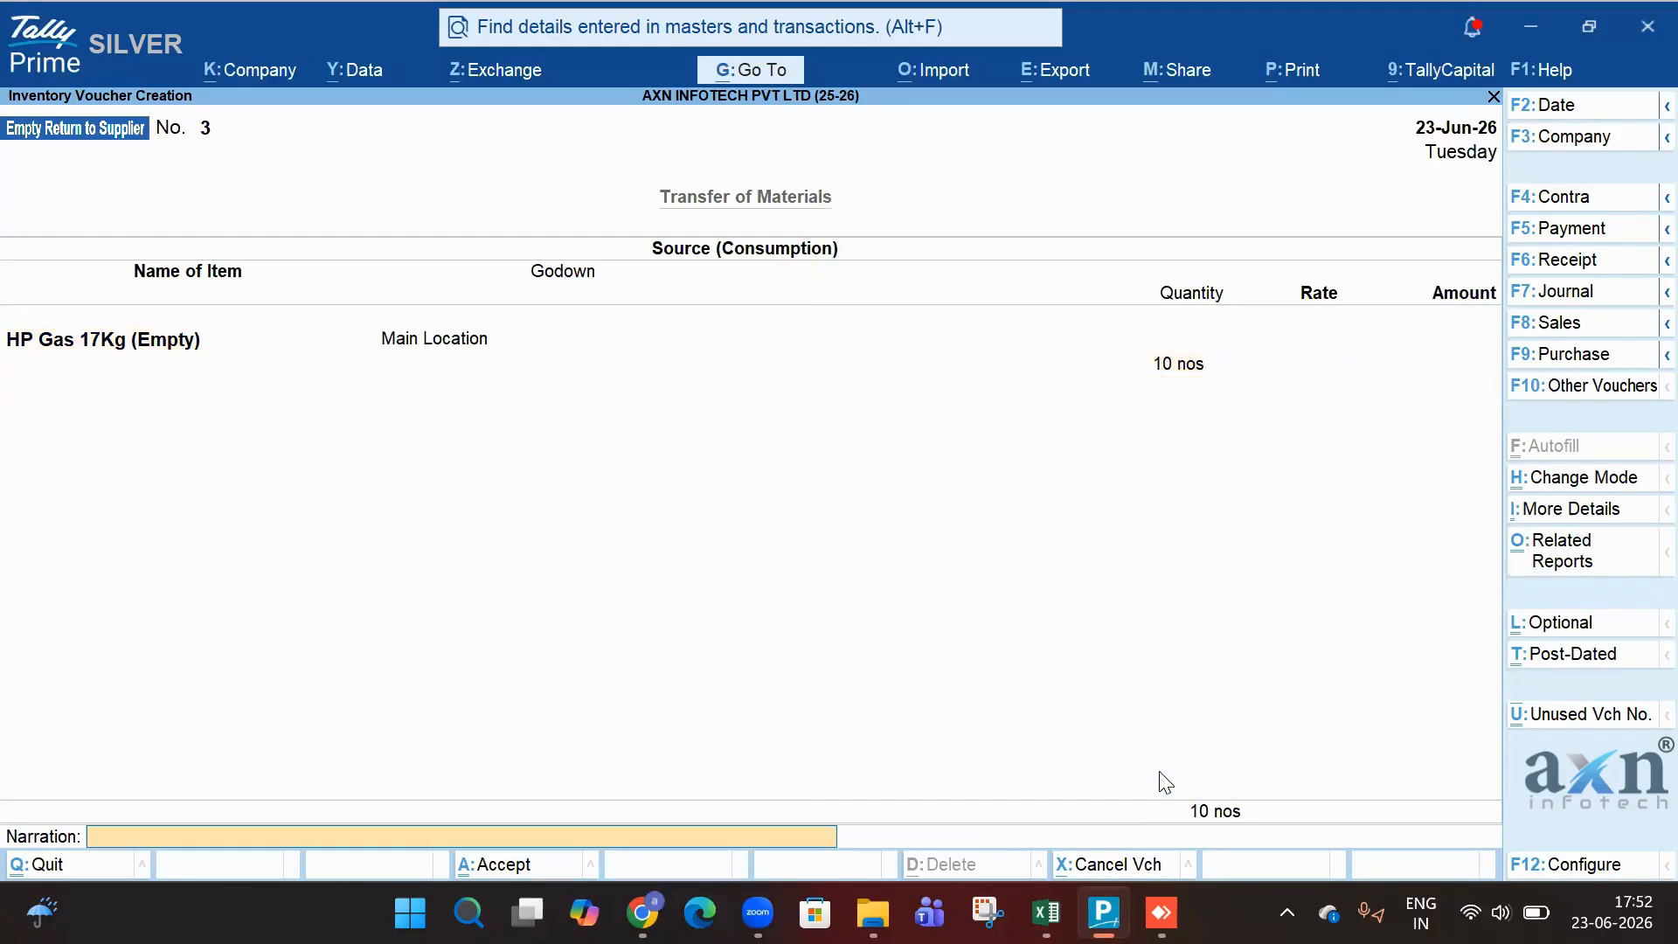
{"action": "key", "text": "Return"}
{"action": "key", "text": "Return"}
{"action": "key", "text": "Escape"}
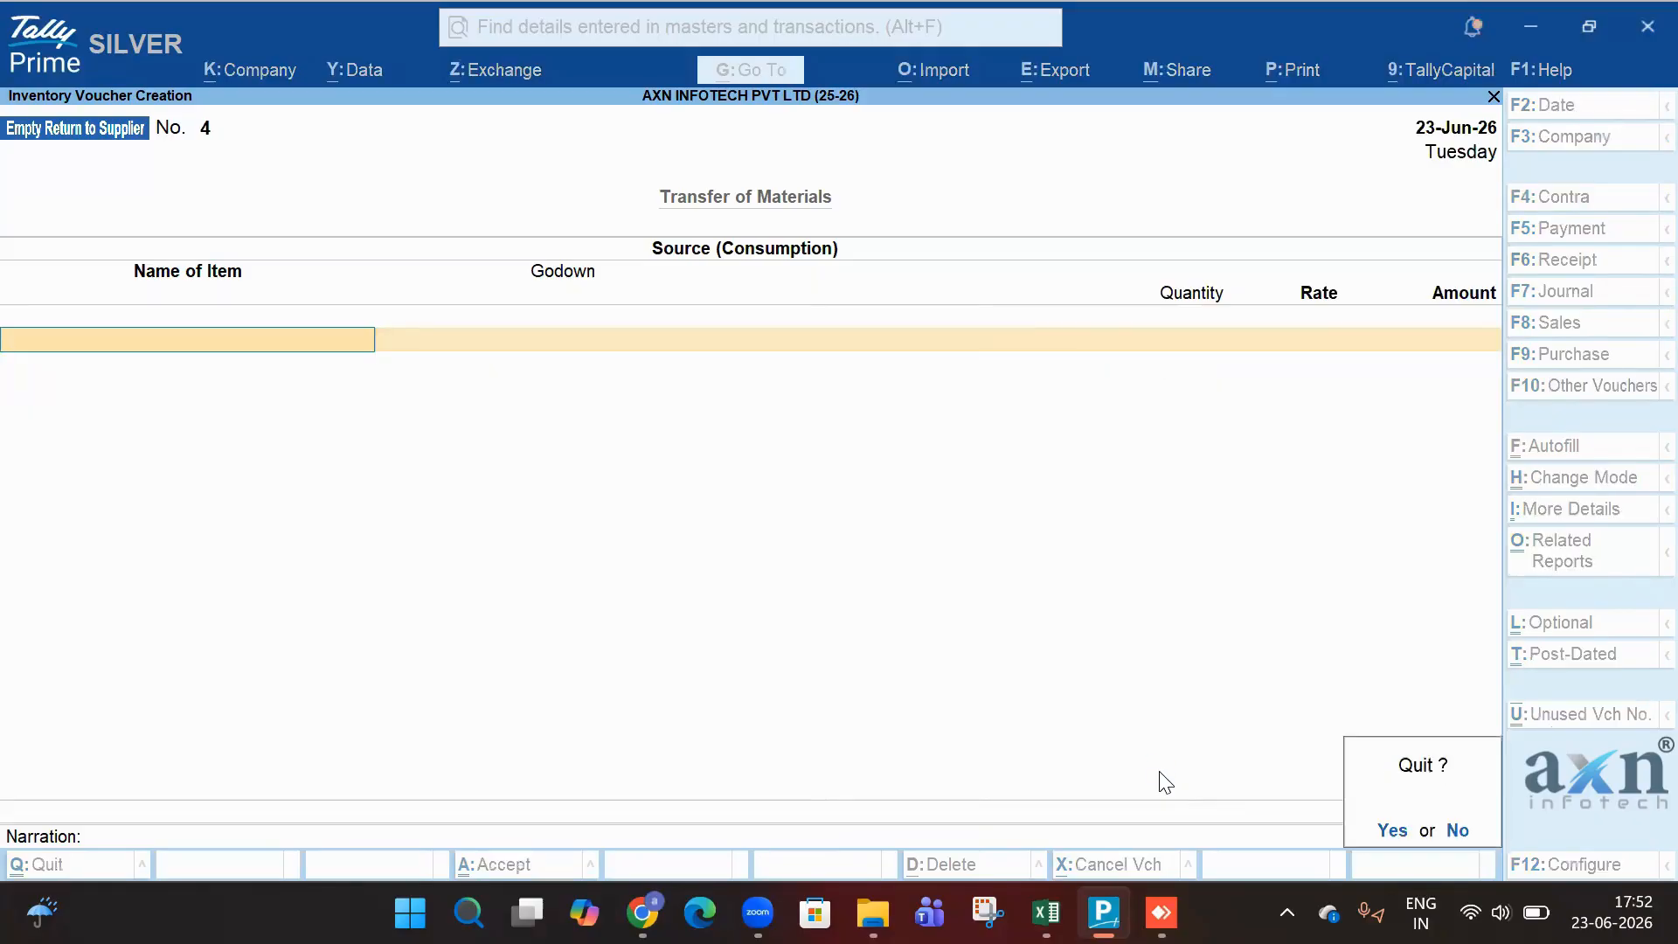
{"action": "key", "text": "Return"}
Start a Gas Sales voucher for party Abc with default dispatch and party details, and set the sales ledger to SALES.
{"action": "key", "text": "Down"}
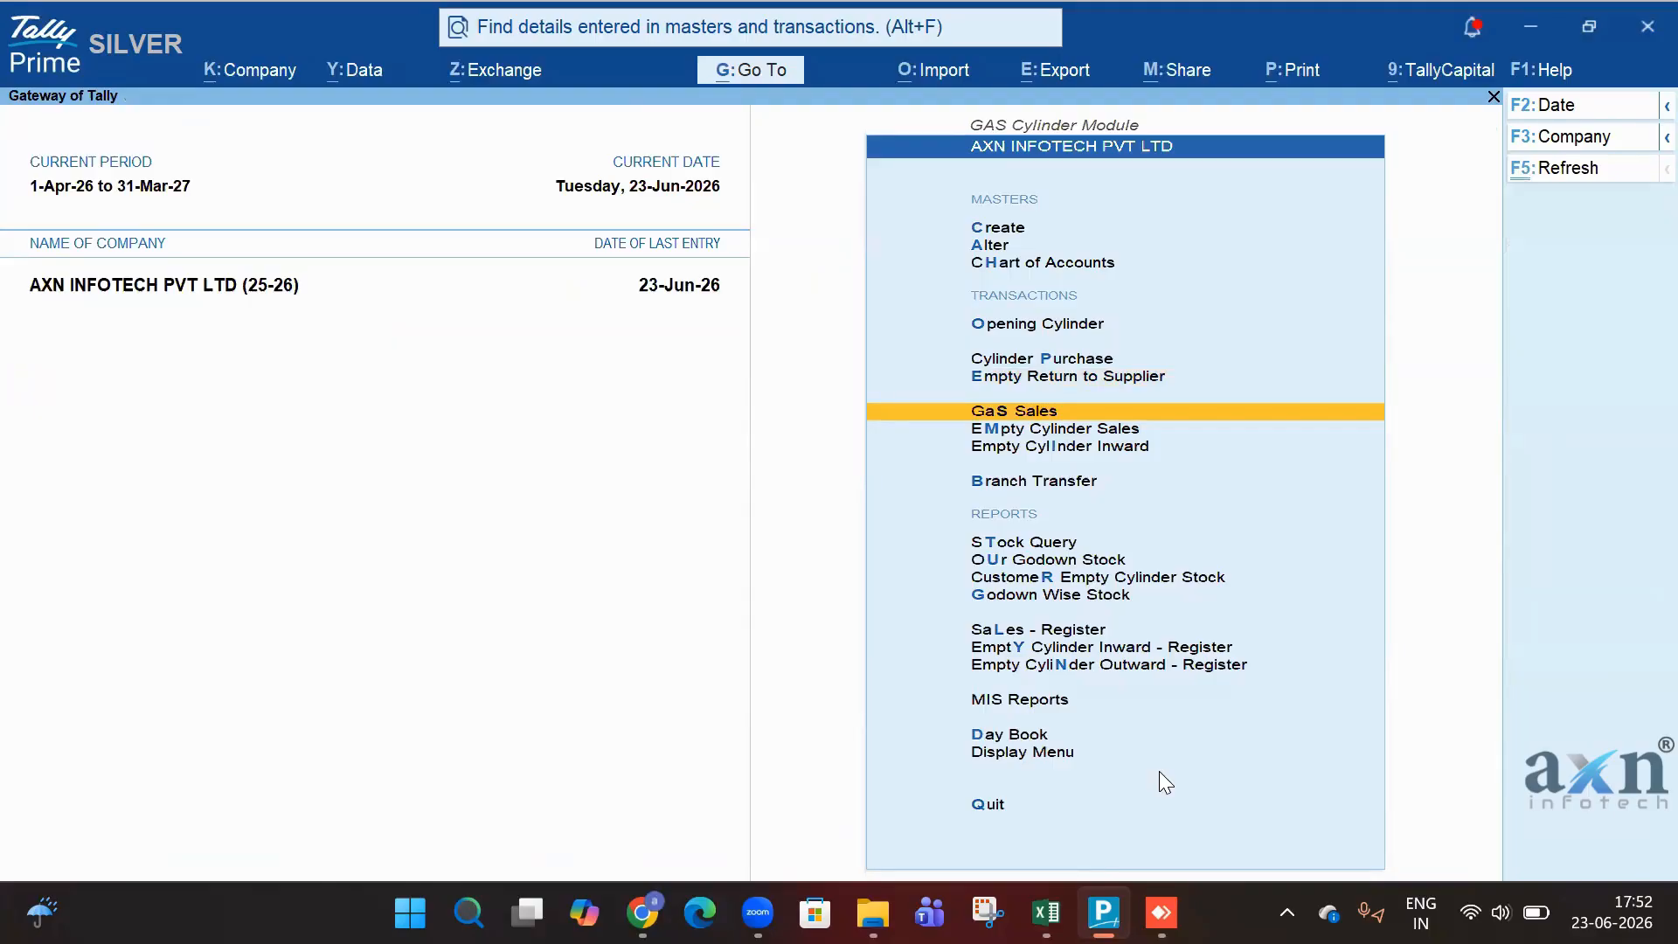
{"action": "key", "text": "Return"}
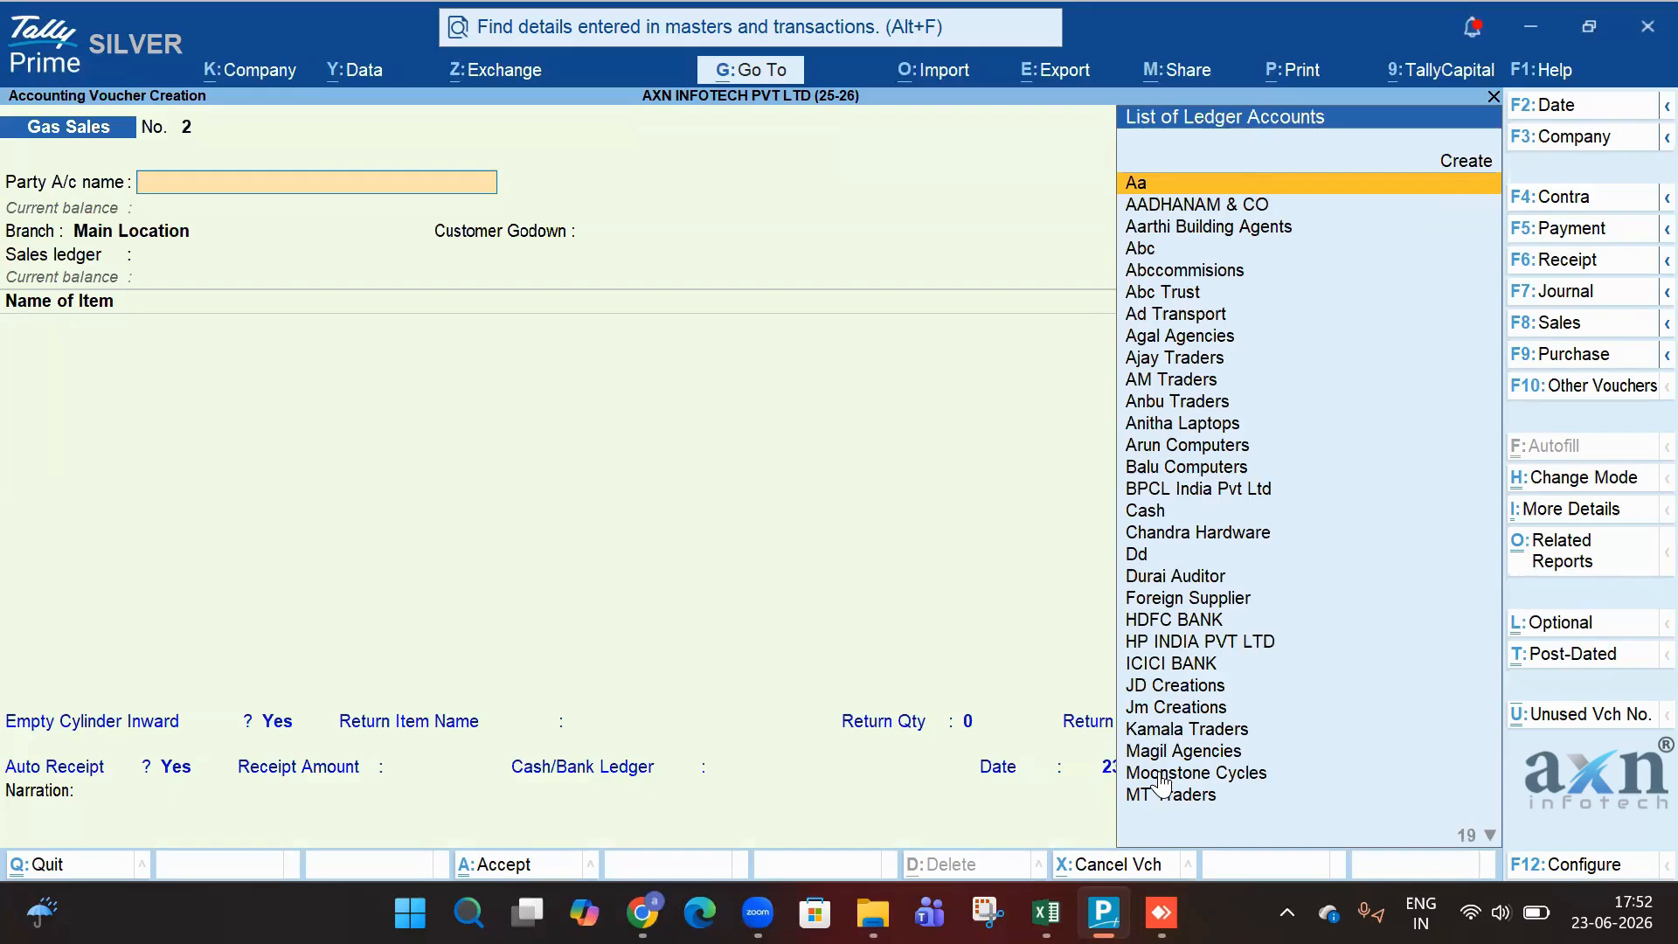
{"action": "key", "text": "Down"}
{"action": "key", "text": "Down"}
{"action": "key", "text": "Down"}
{"action": "key", "text": "Return"}
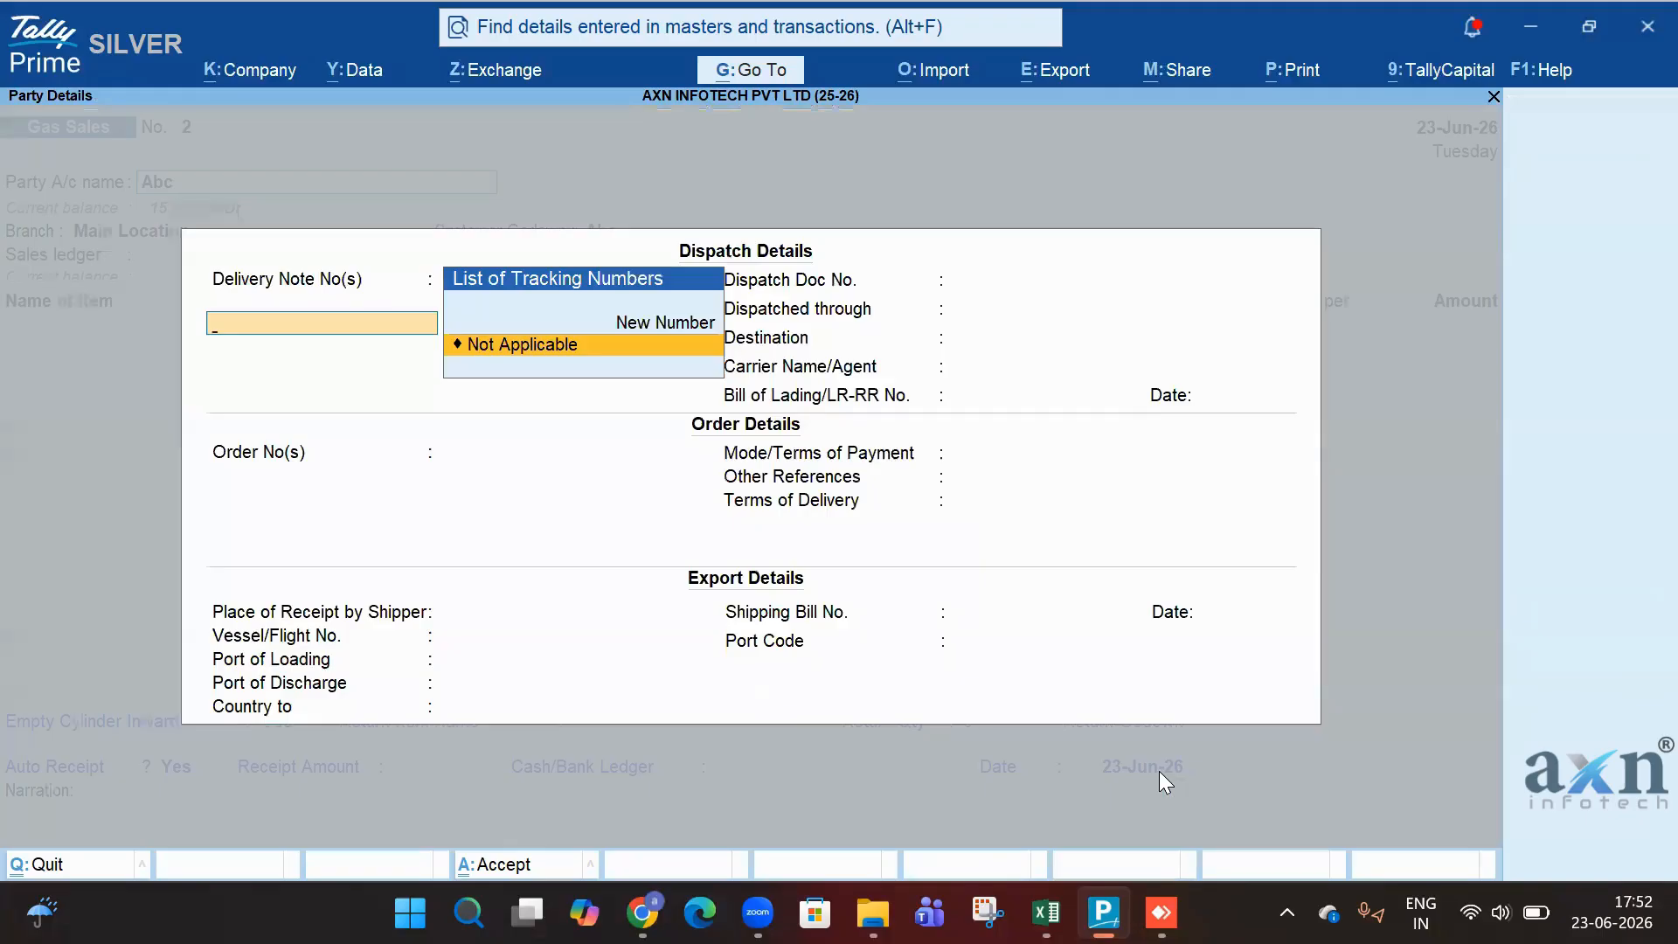
{"action": "key", "text": "ctrl+a"}
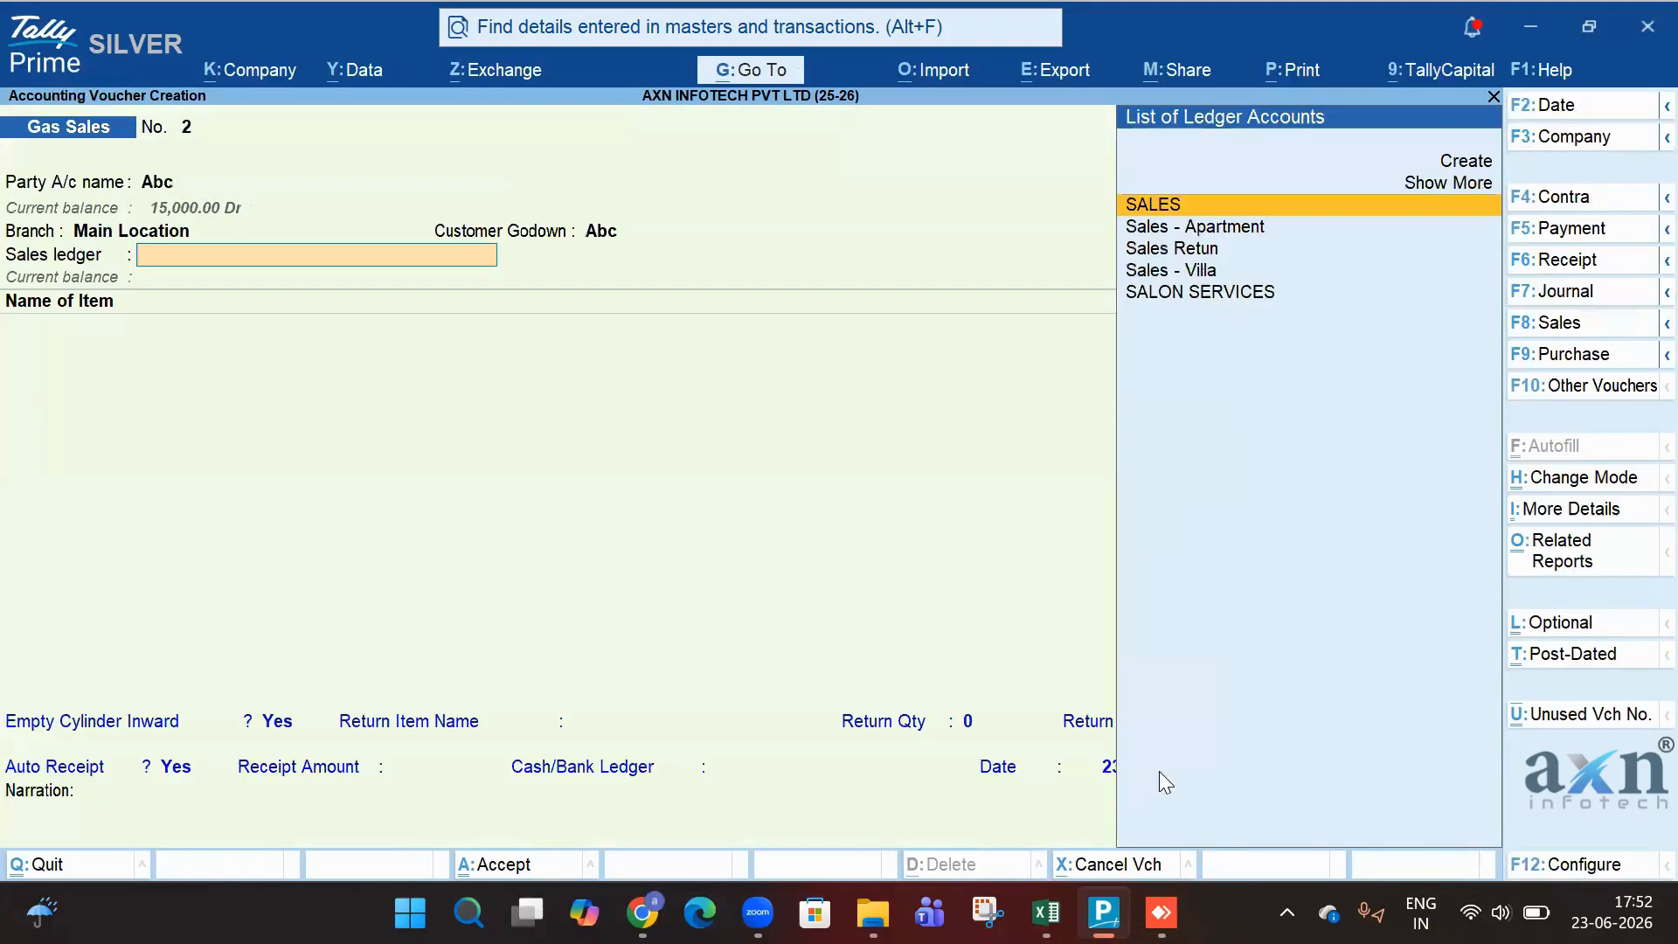
{"action": "key", "text": "Down"}
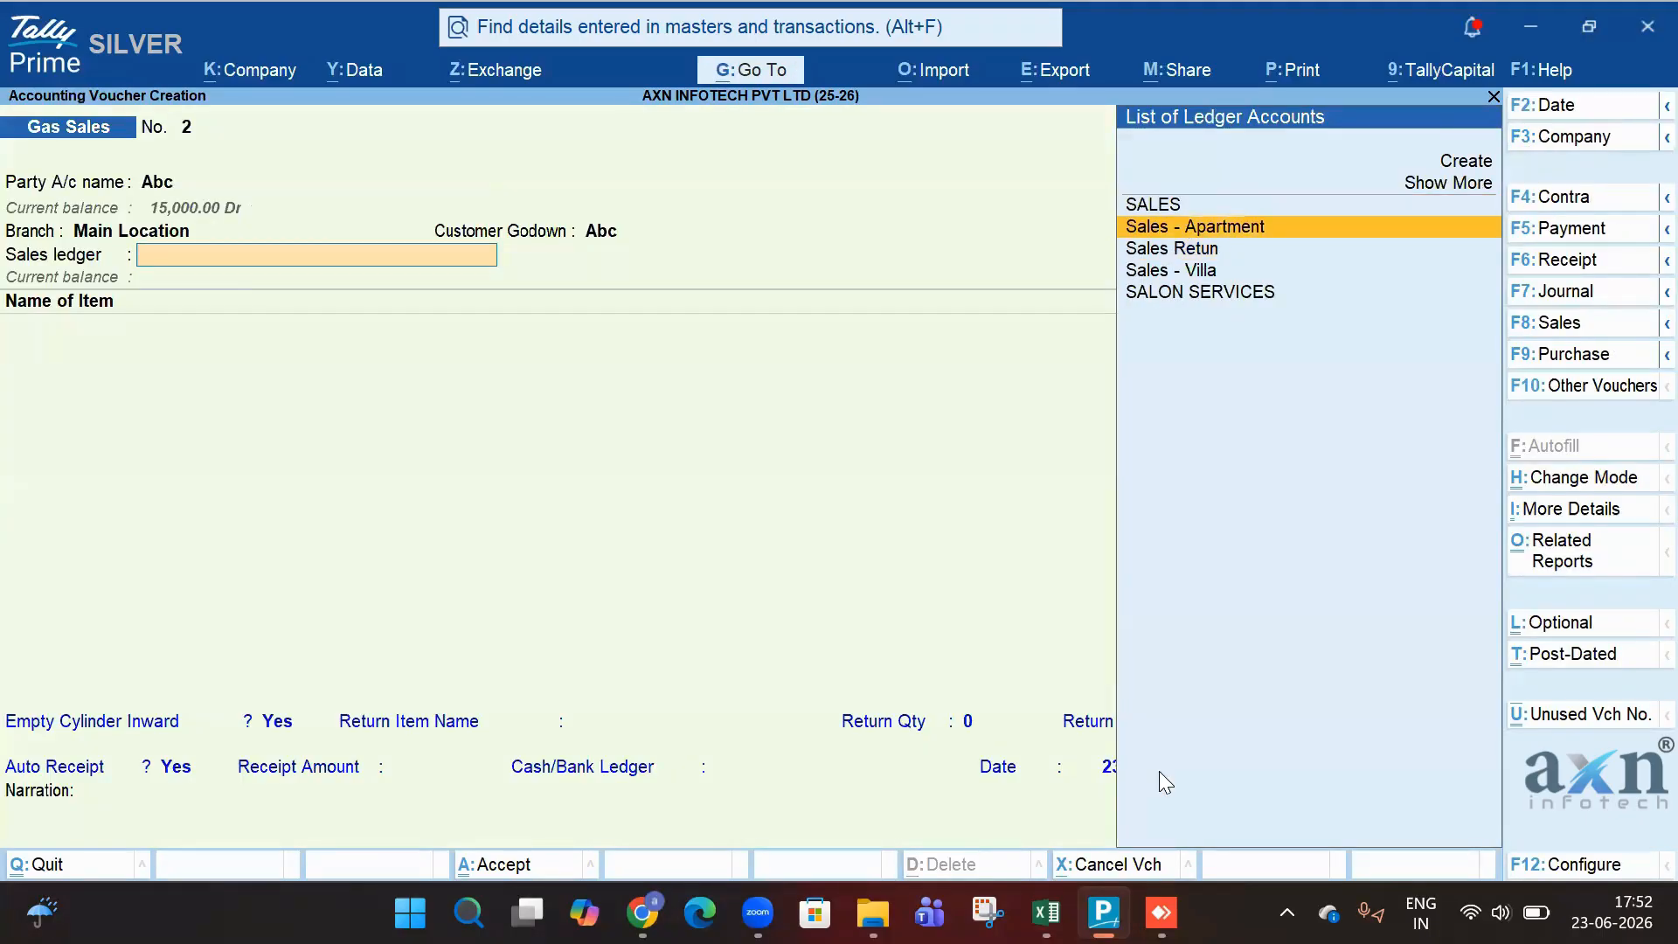
{"action": "key", "text": "Up"}
{"action": "key", "text": "Return"}
Add HP Gas 12Kg to the sale, allocating 10 nos at 2,000.00 from Main Location with no tracking or order number.
{"action": "key", "text": "Down"}
{"action": "key", "text": "Down"}
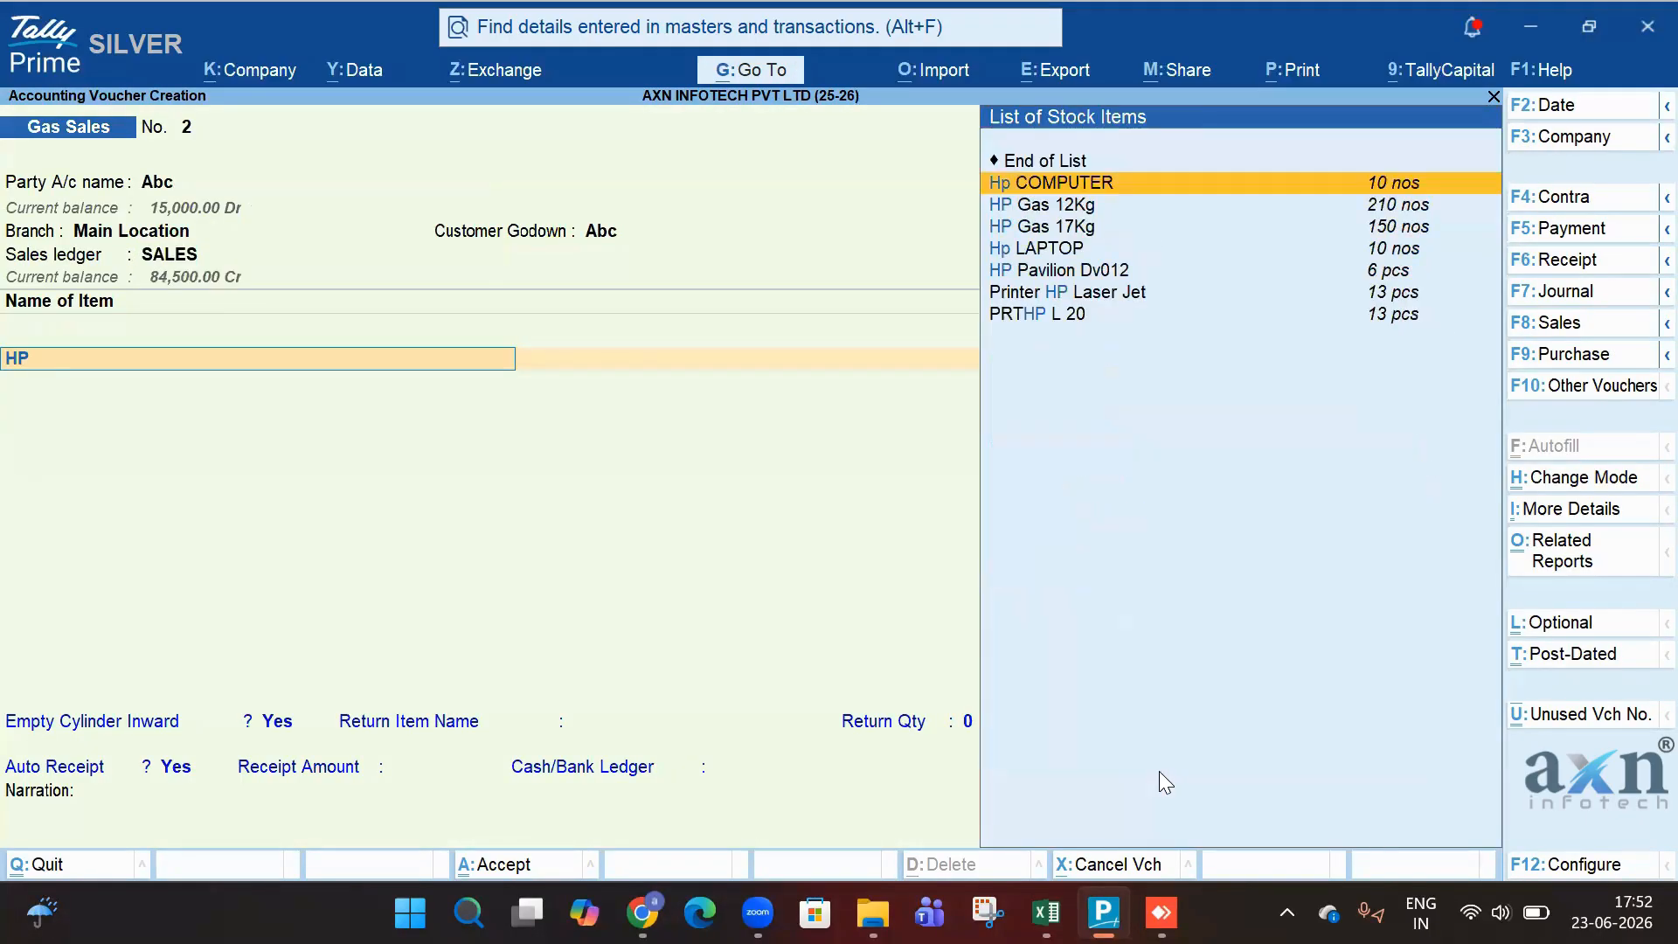
{"action": "key", "text": "Return"}
{"action": "key", "text": "Return"}
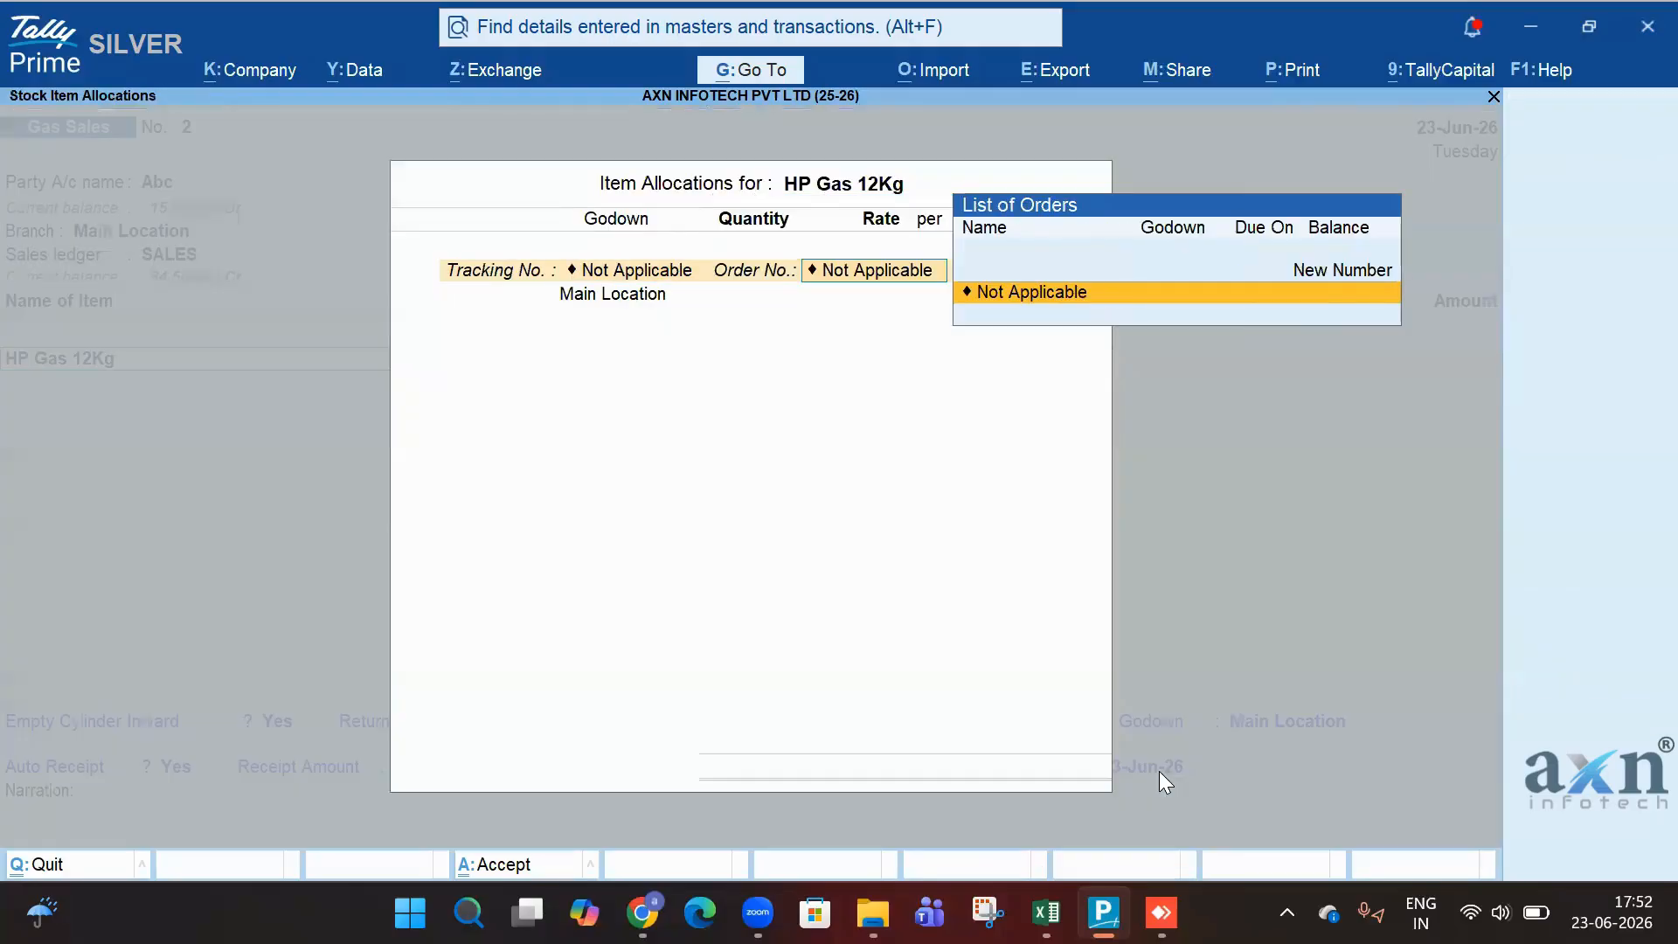
{"action": "key", "text": "Return"}
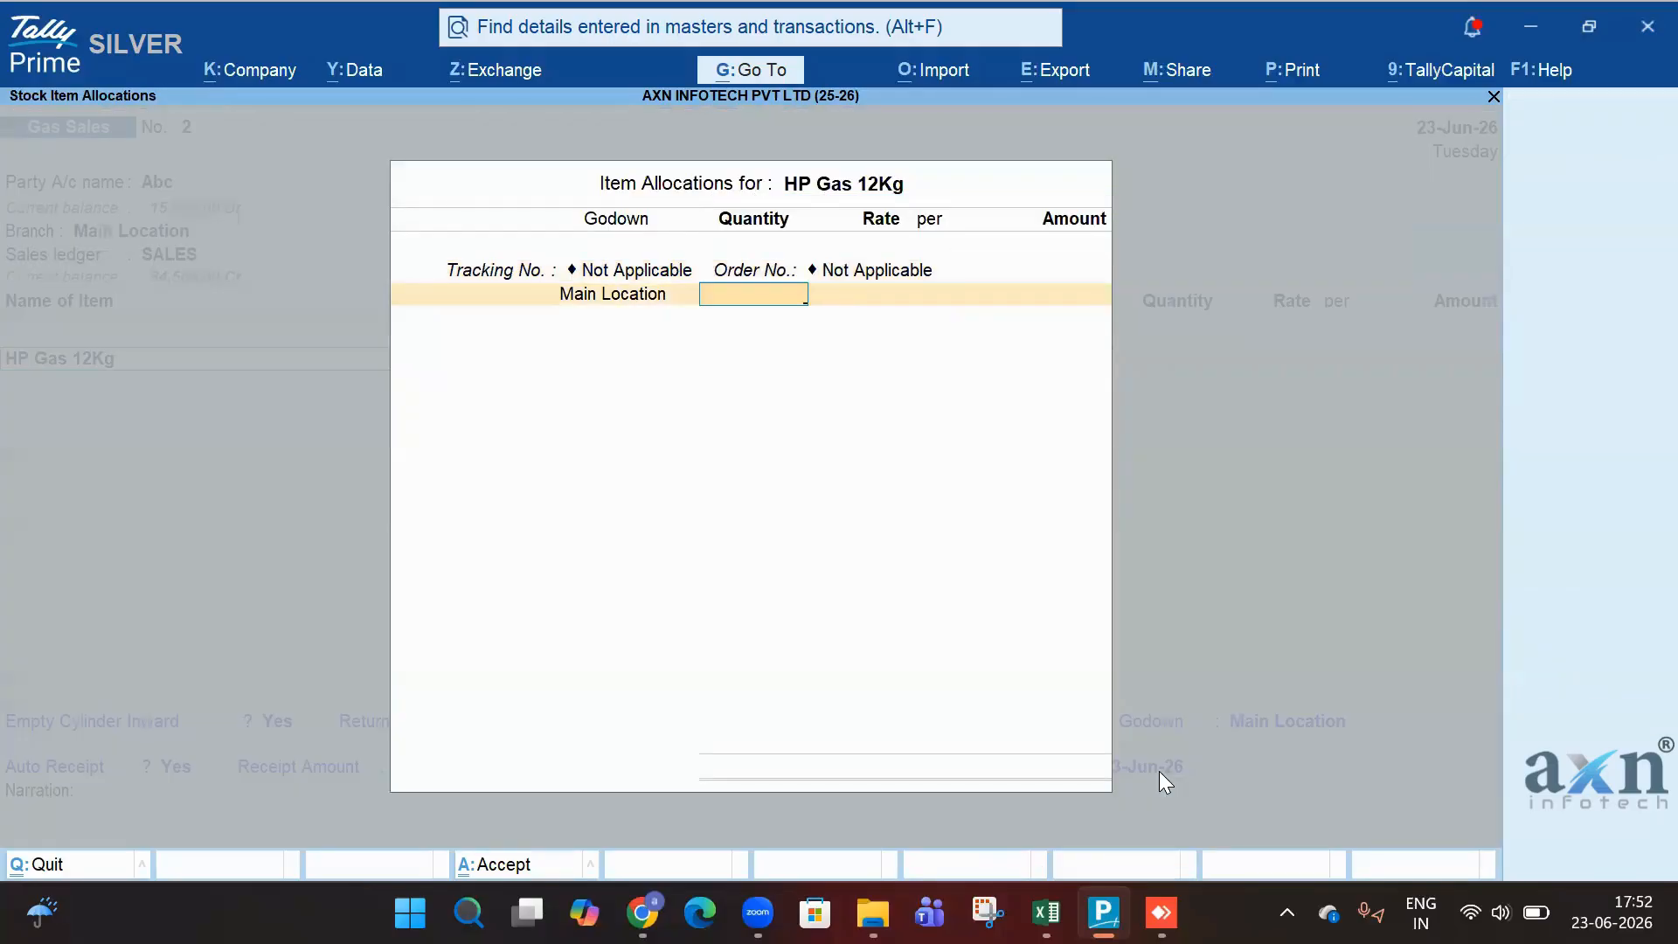
{"action": "type", "text": "10"}
{"action": "key", "text": "Return"}
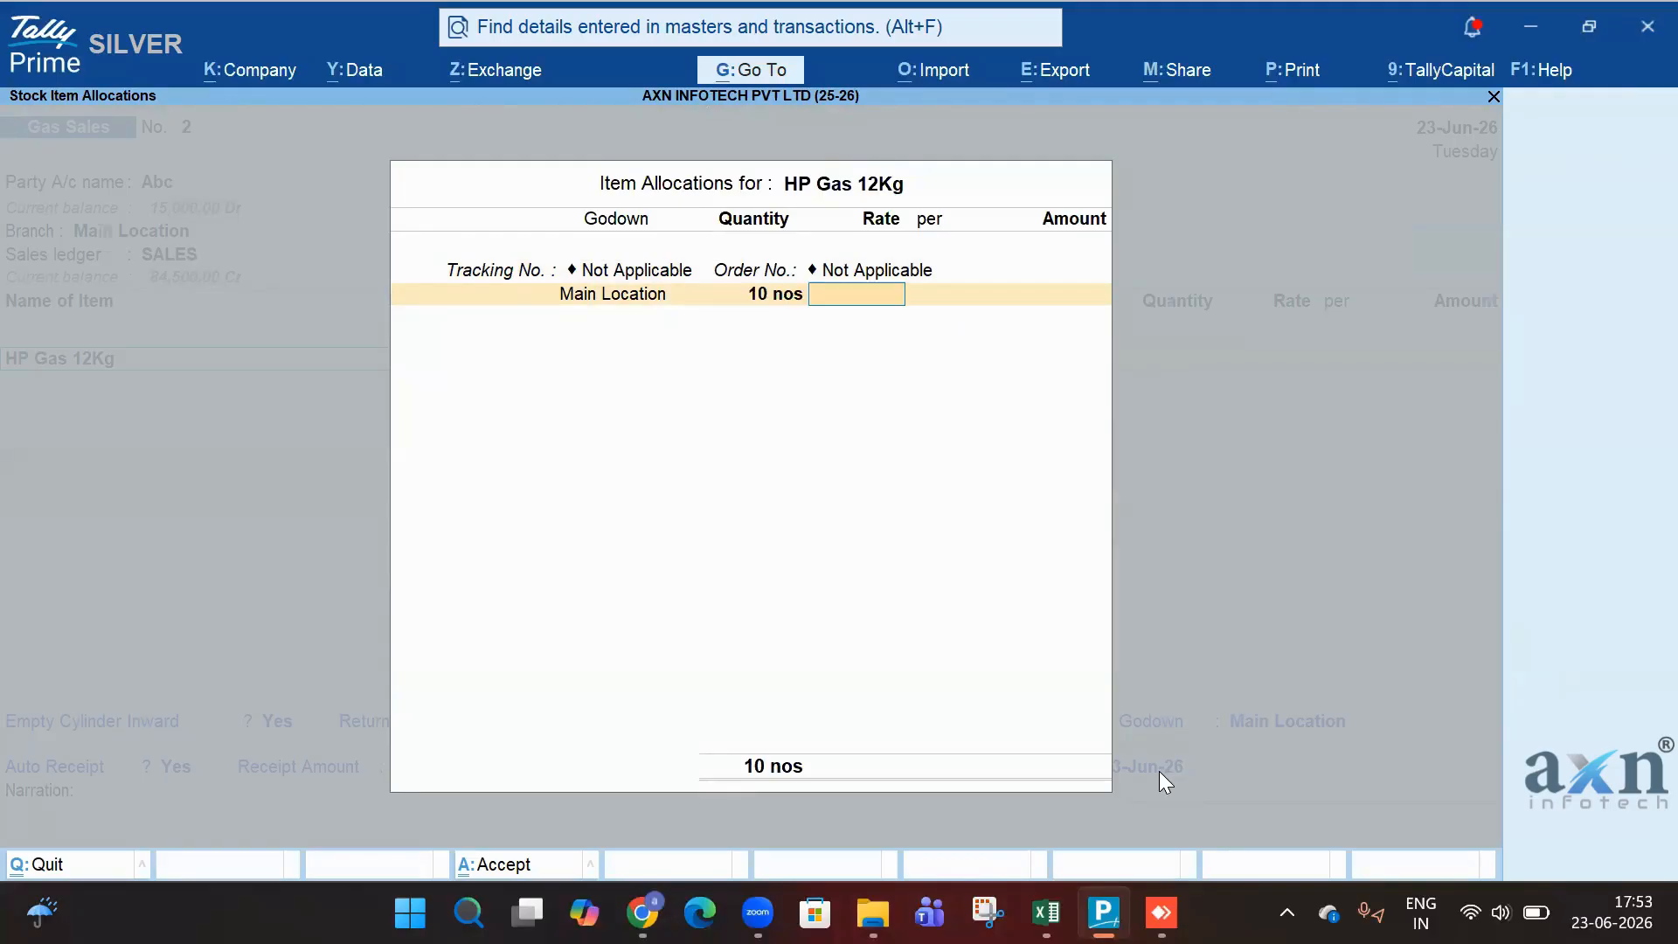
{"action": "type", "text": "2000"}
{"action": "key", "text": "Return"}
{"action": "key", "text": "Return"}
{"action": "key", "text": "Return"}
{"action": "key", "text": "Return"}
{"action": "key", "text": "Return"}
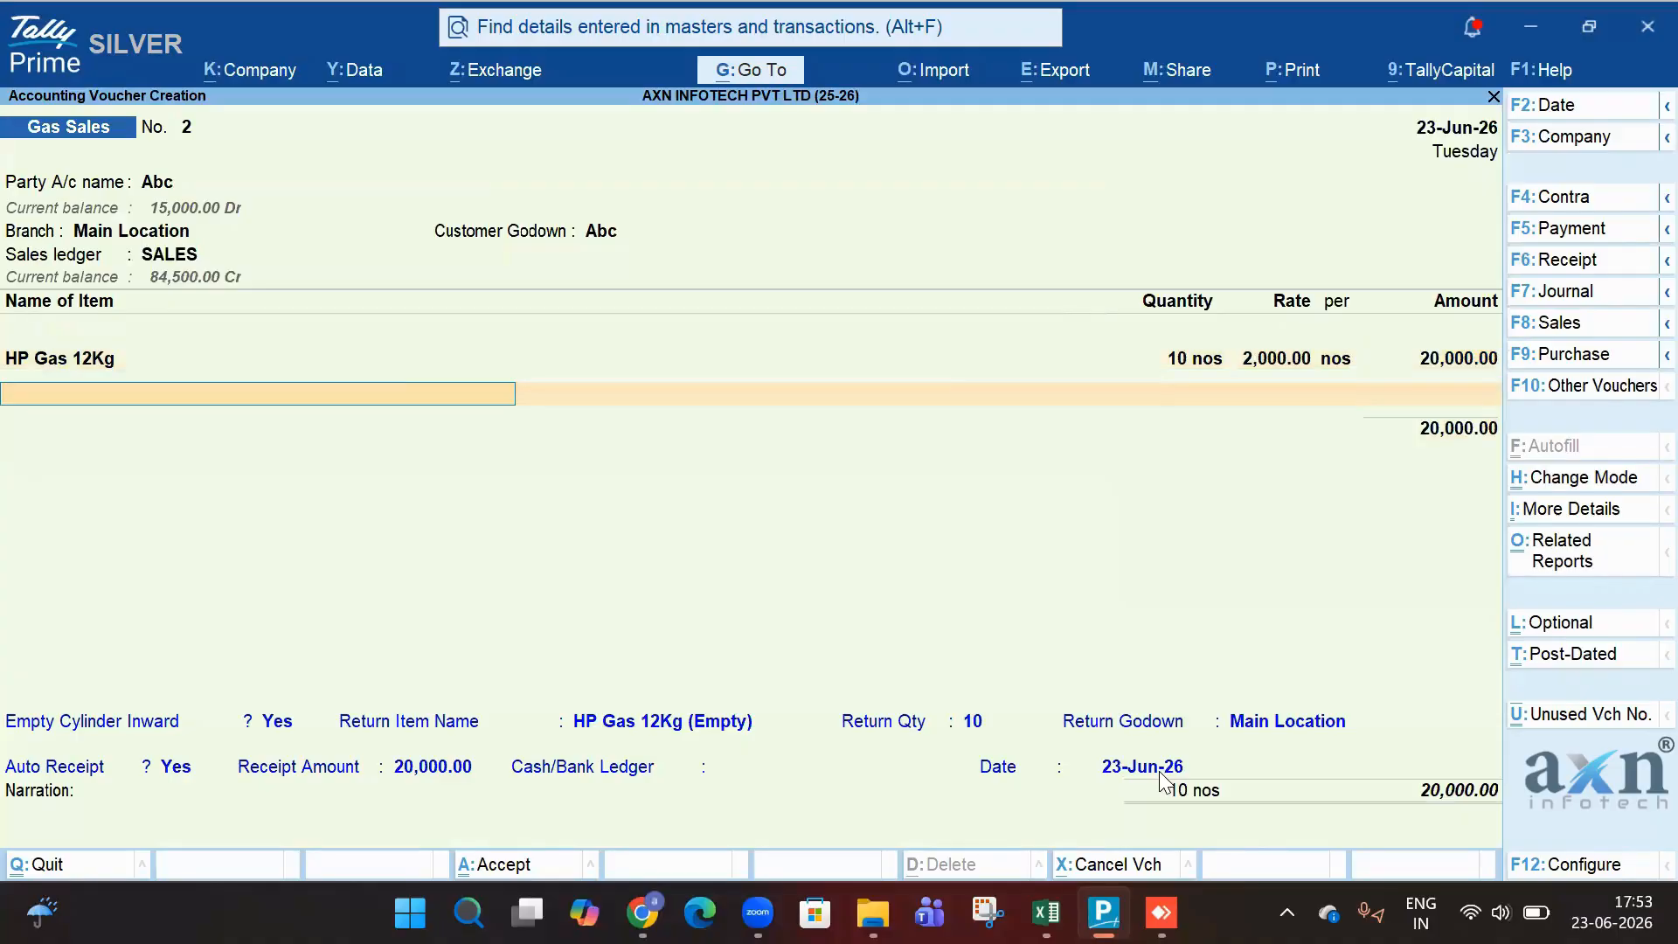
Finish the sales item list, keep Empty Cylinder Inward at Yes, and set the inward quantity of HP Gas 12Kg (Empty) to 5.
{"action": "key", "text": "Return"}
{"action": "key", "text": "Return"}
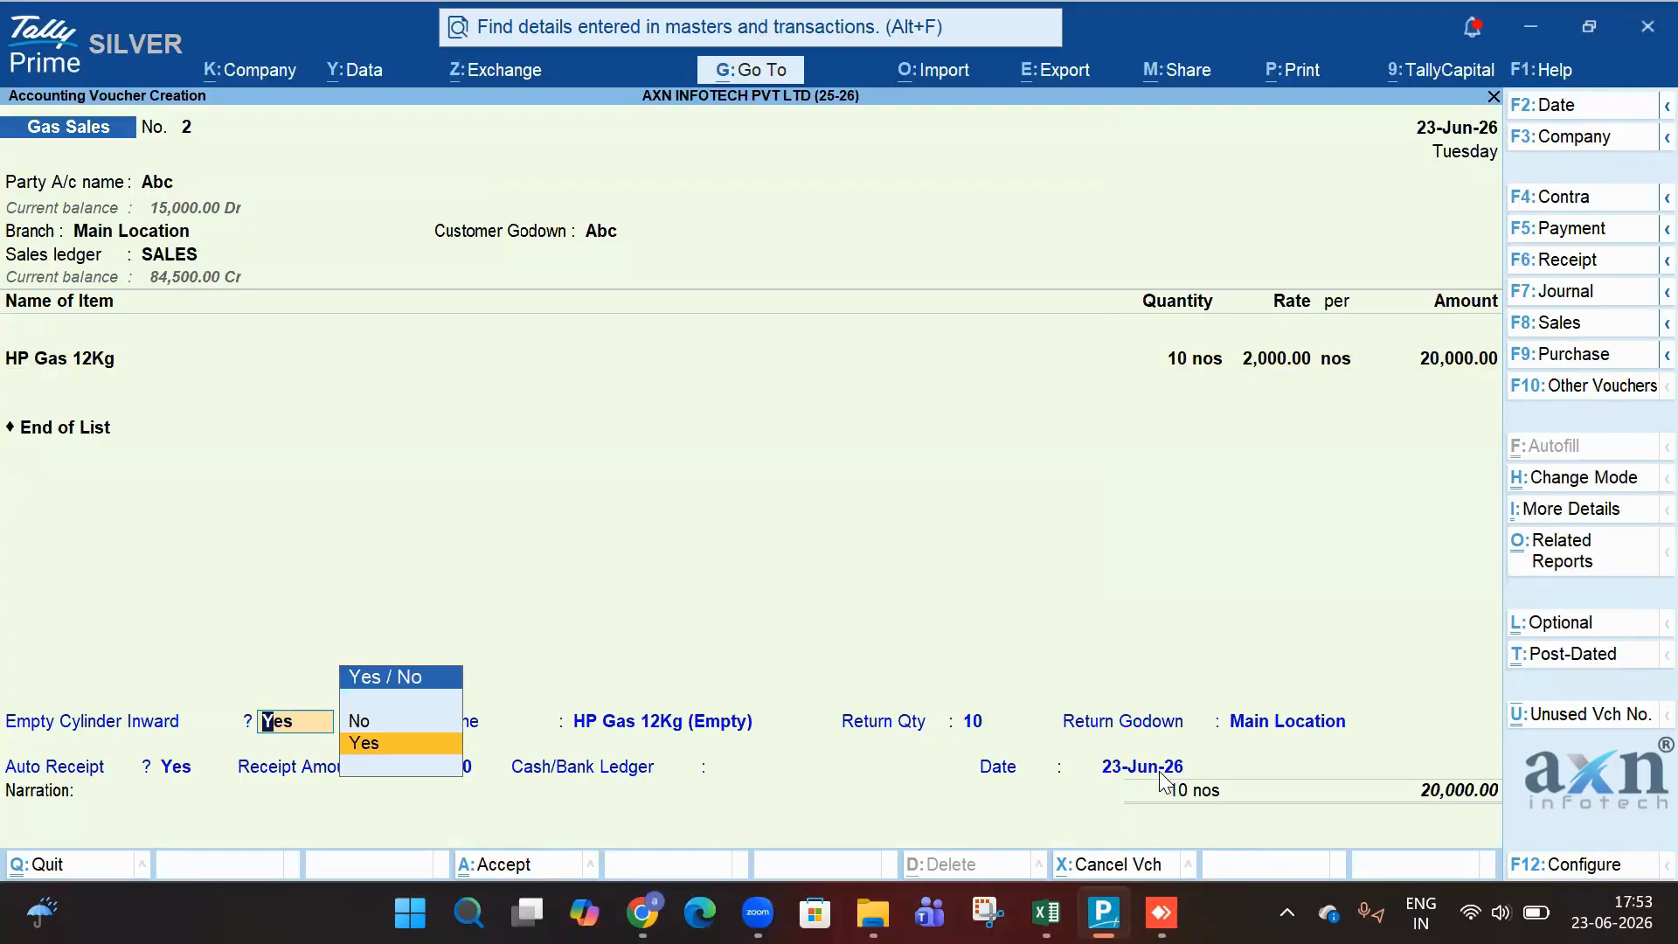
{"action": "key", "text": "Return"}
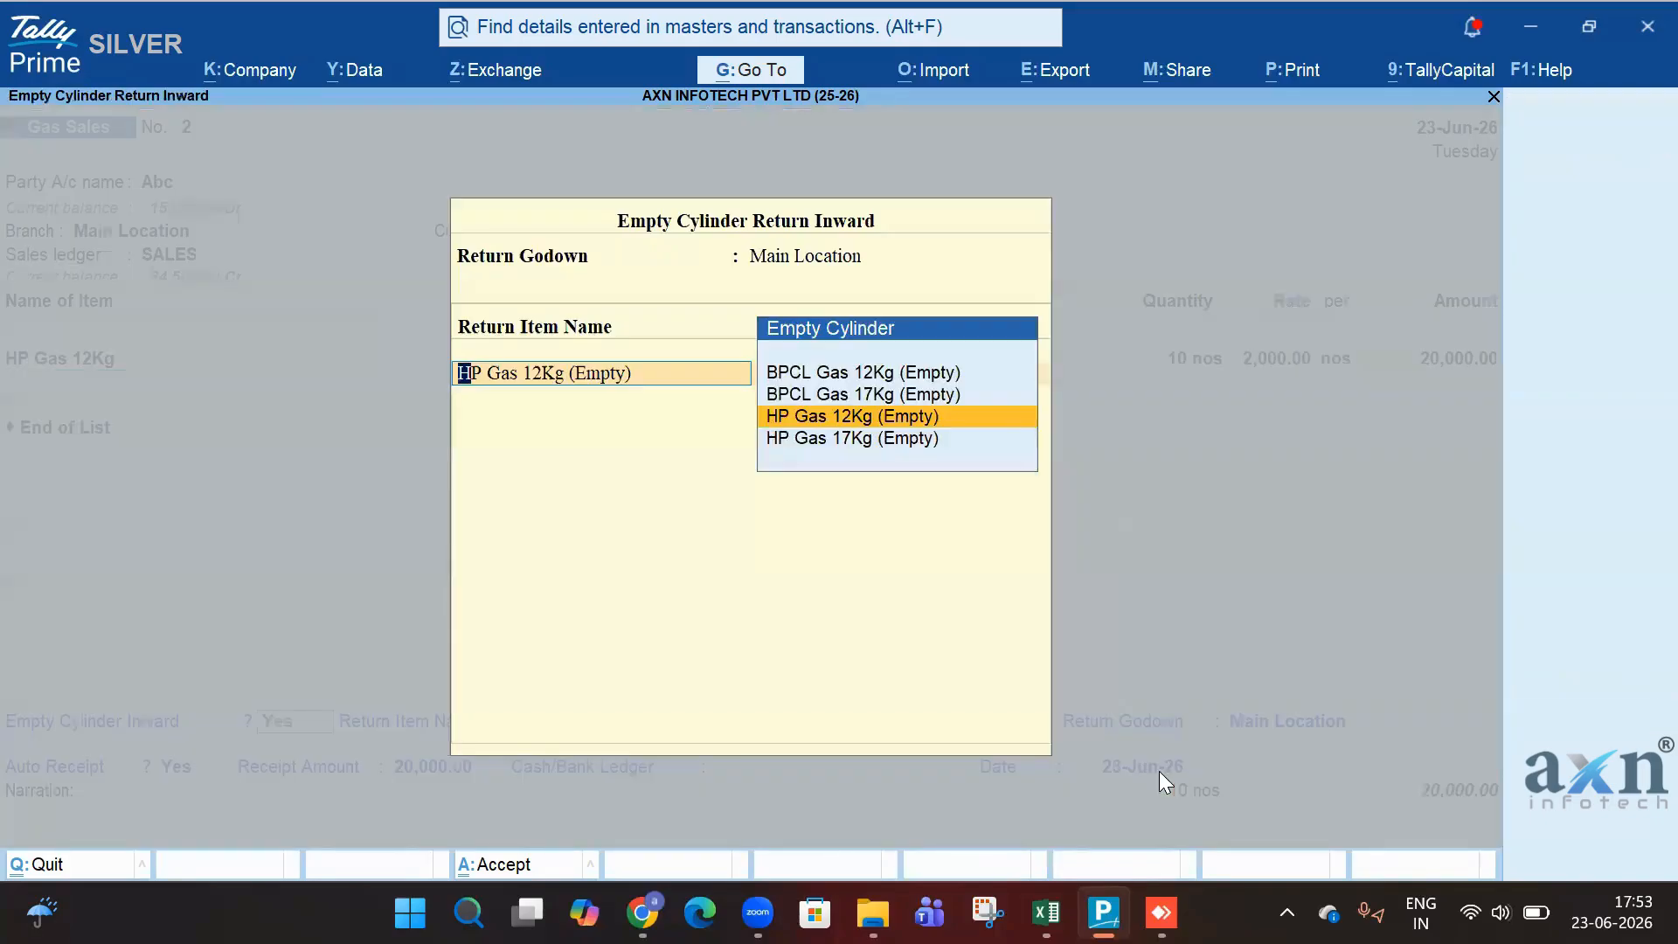
{"action": "key", "text": "Return"}
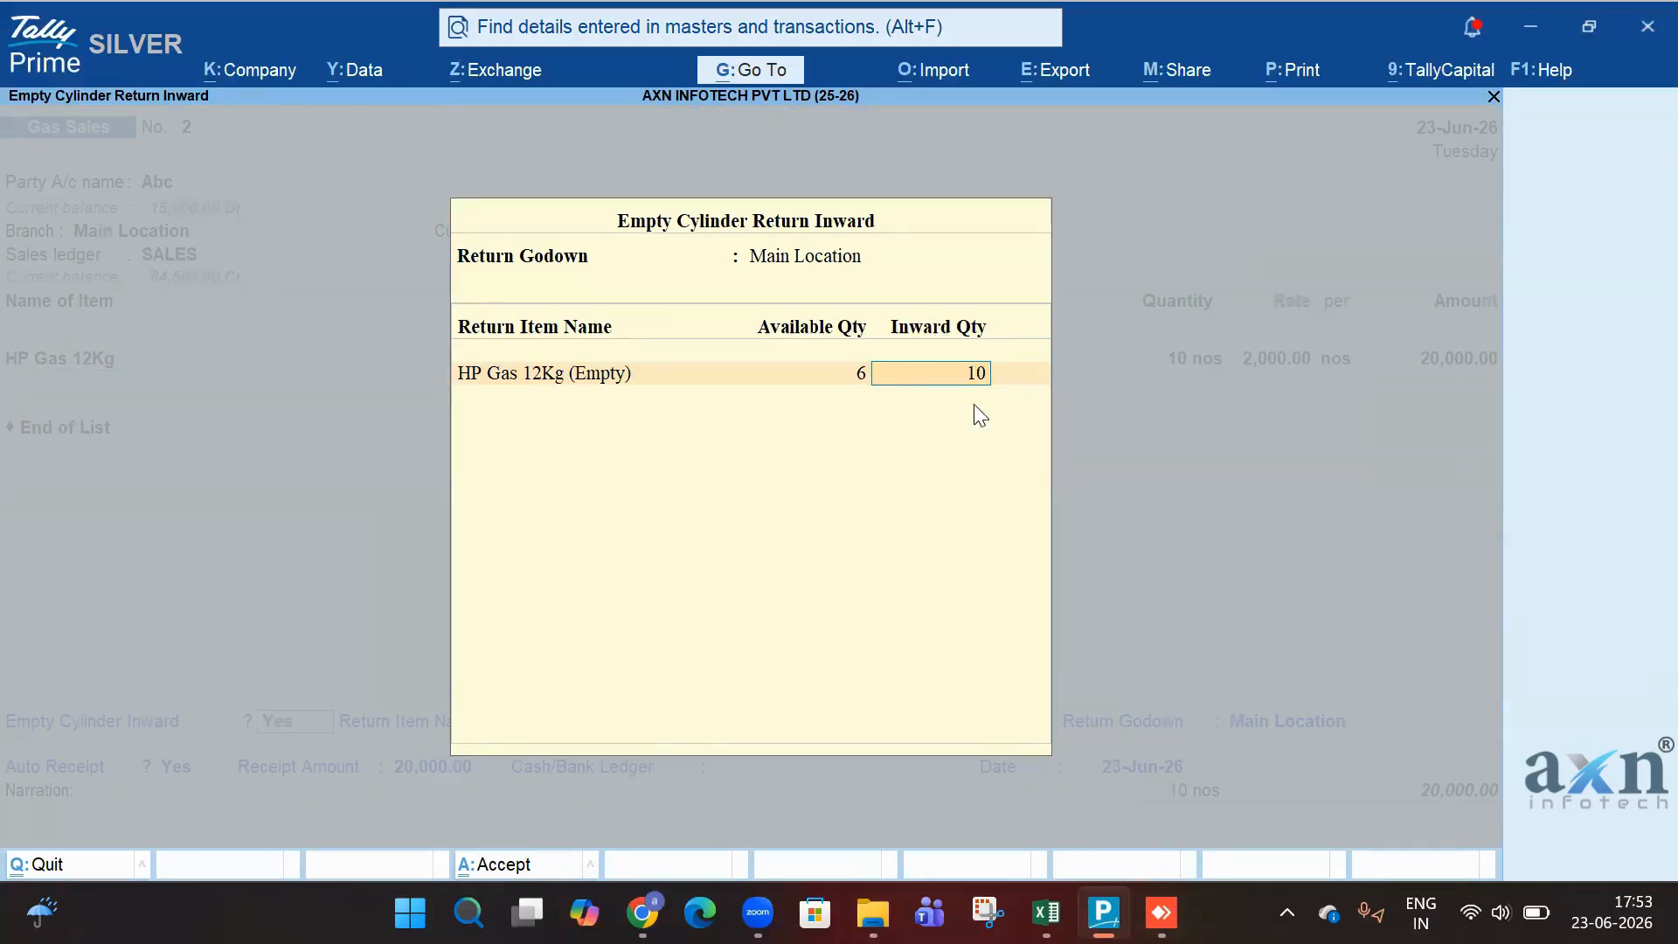
{"action": "type", "text": "5"}
{"action": "key", "text": "Return"}
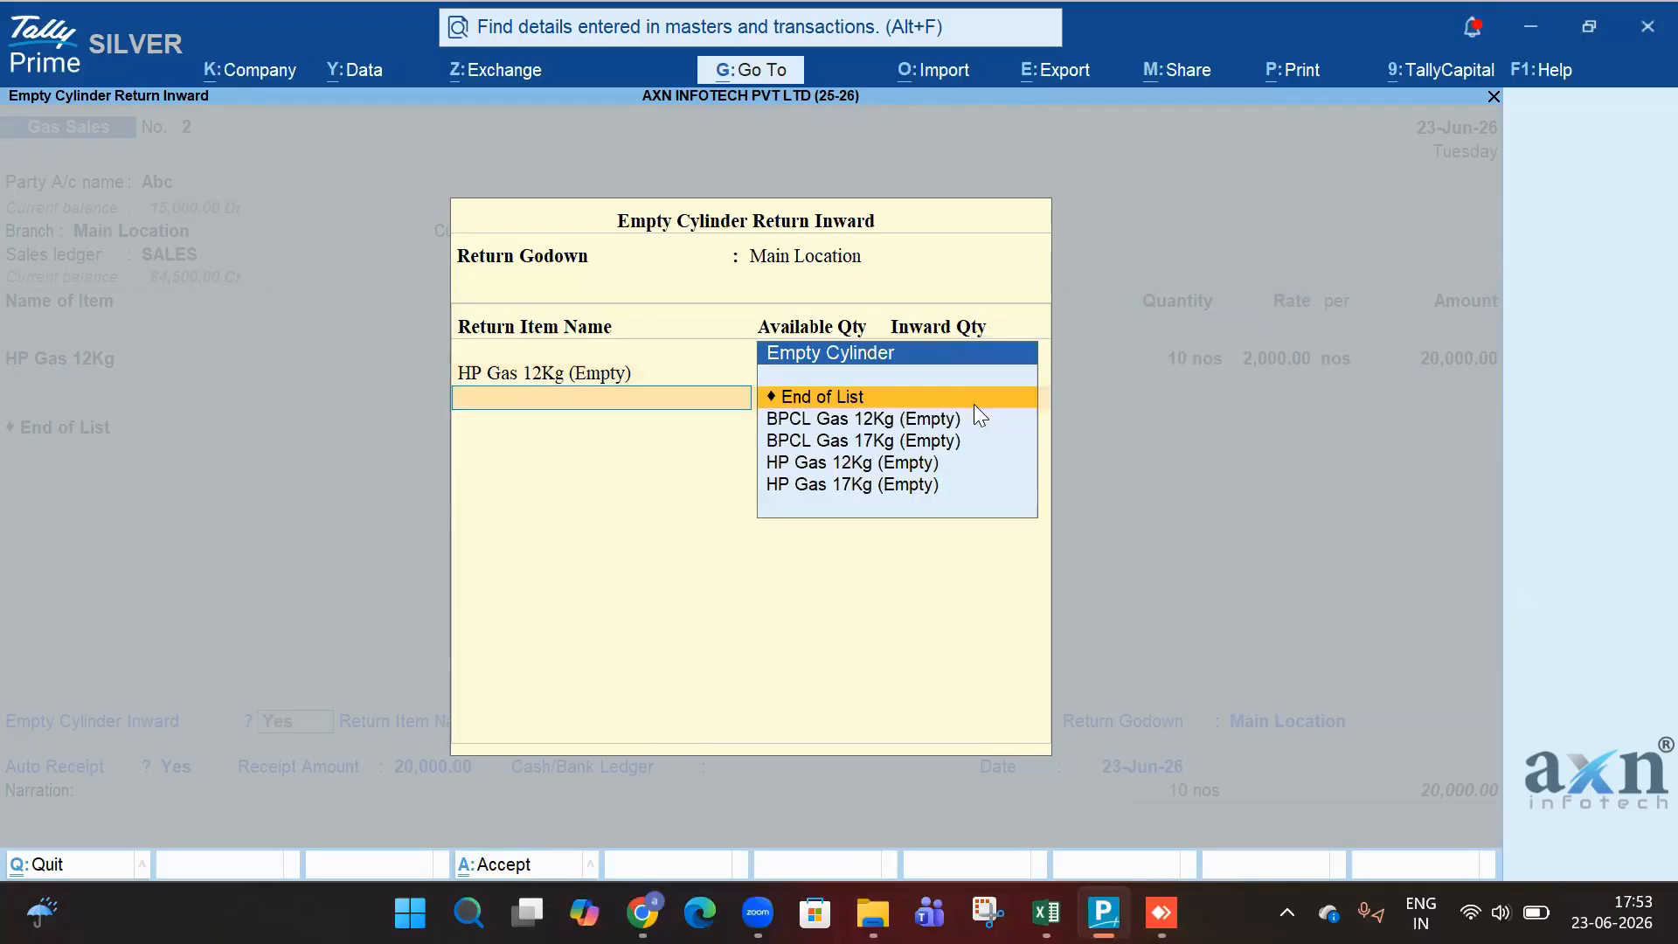
Finish the returned empty cylinder list, set Auto Receipt to No, and leave the narration blank.
{"action": "left_click", "coordinate": [974, 404]}
{"action": "key", "text": "shift+Tab"}
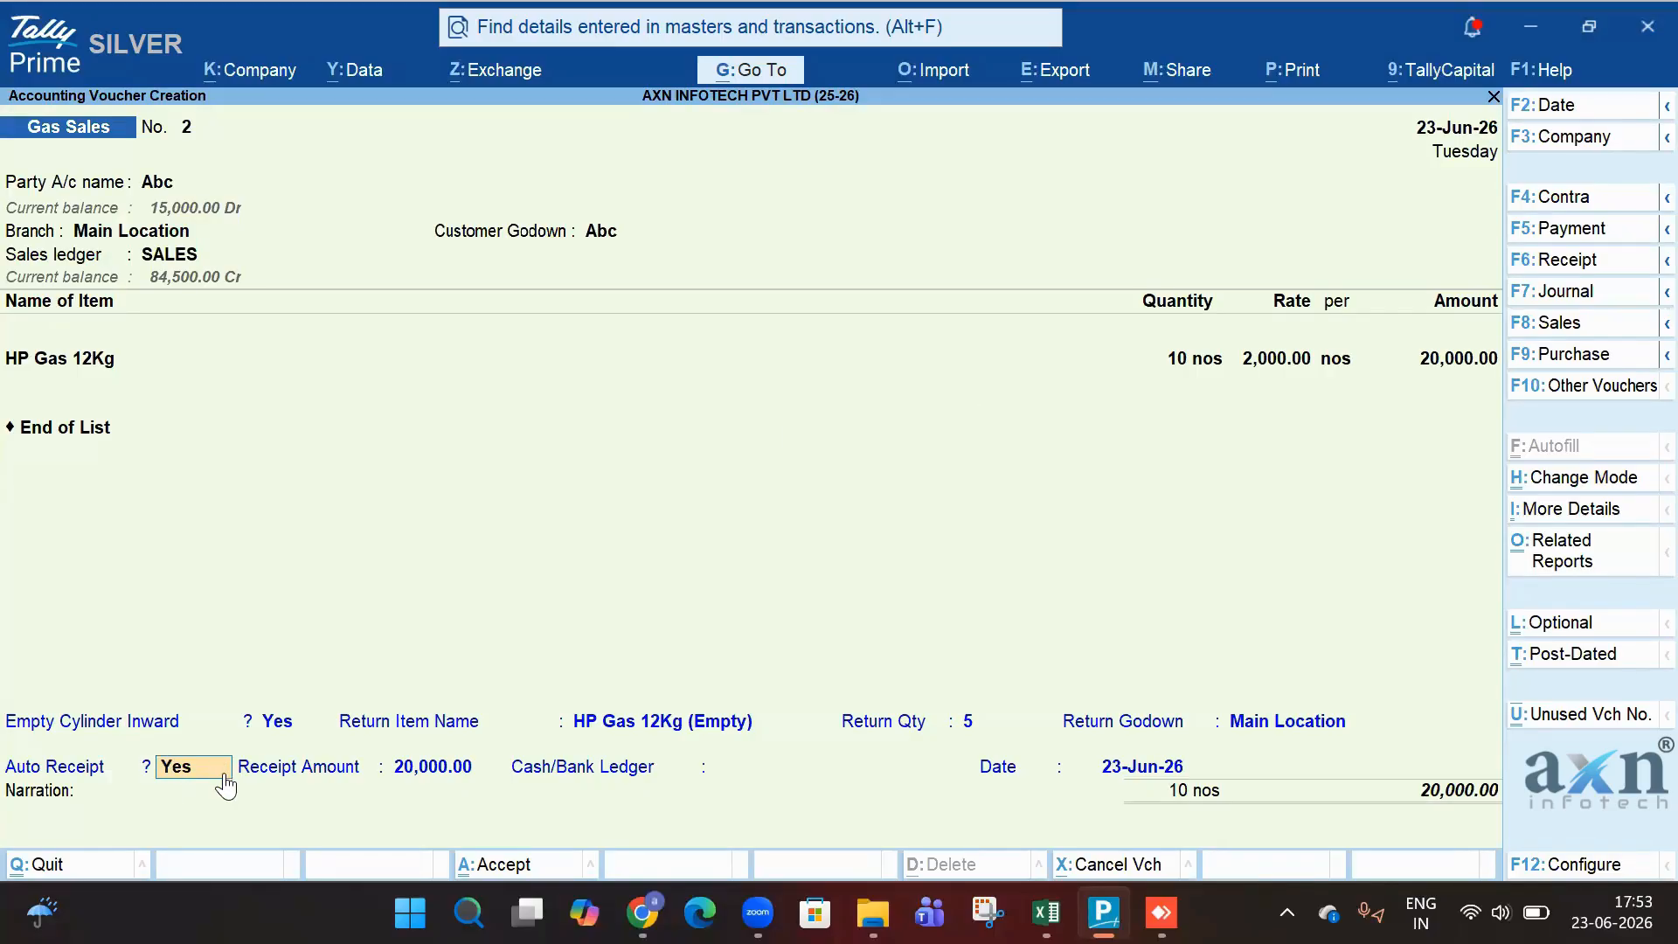
{"action": "type", "text": "N"}
{"action": "key", "text": "Return"}
{"action": "key", "text": "Return"}
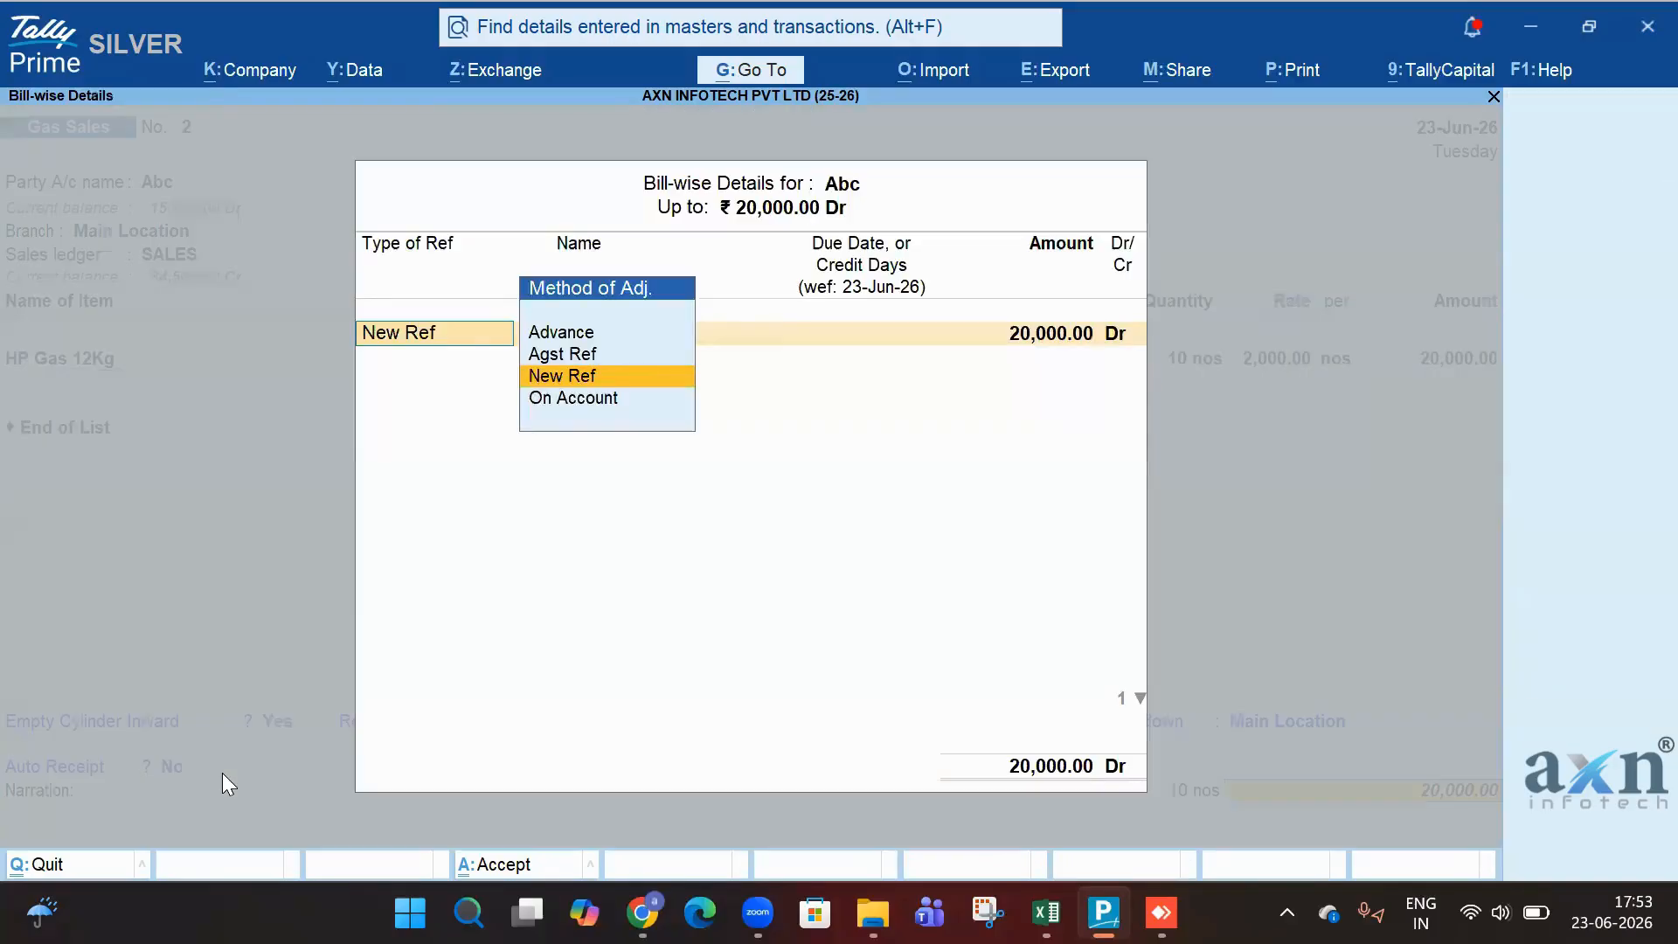
Allocate the bill-wise amount of 20,000.00 Dr as New Ref, save the Gas Sales voucher, and leave voucher entry.
{"action": "key", "text": "Return"}
{"action": "key", "text": "Return"}
{"action": "key", "text": "Return"}
{"action": "key", "text": "Return"}
{"action": "key", "text": "Return"}
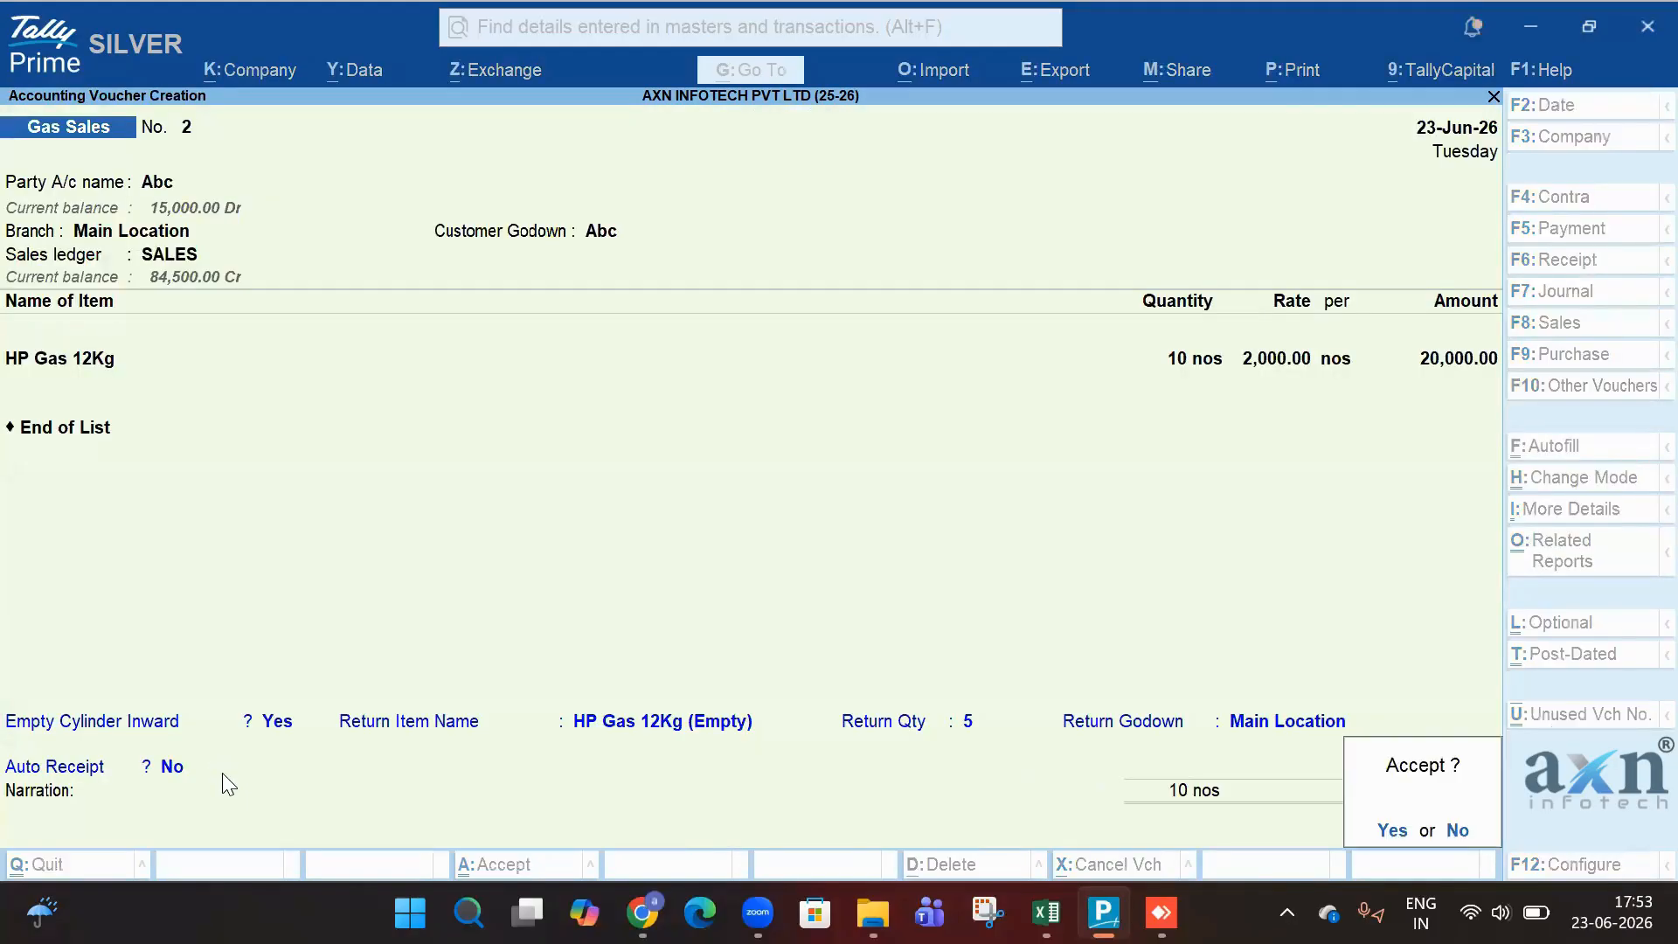
{"action": "key", "text": "Escape"}
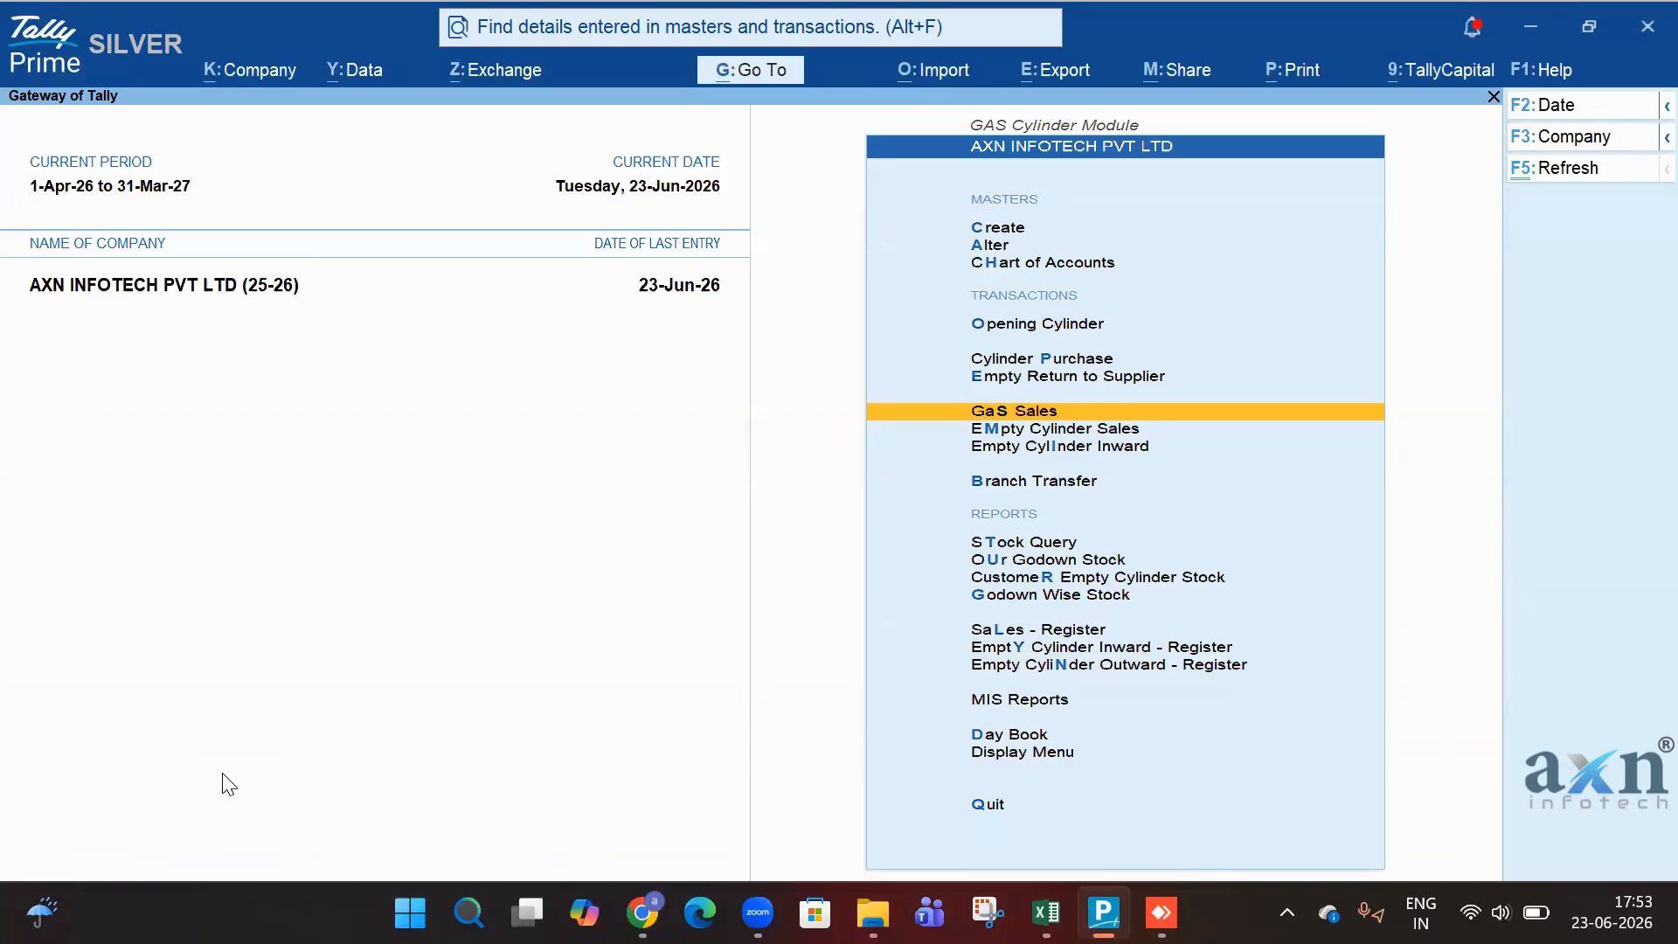
{"action": "key", "text": "Down"}
{"action": "key", "text": "Down"}
{"action": "key", "text": "Up"}
{"action": "key", "text": "Down"}
{"action": "key", "text": "Up"}
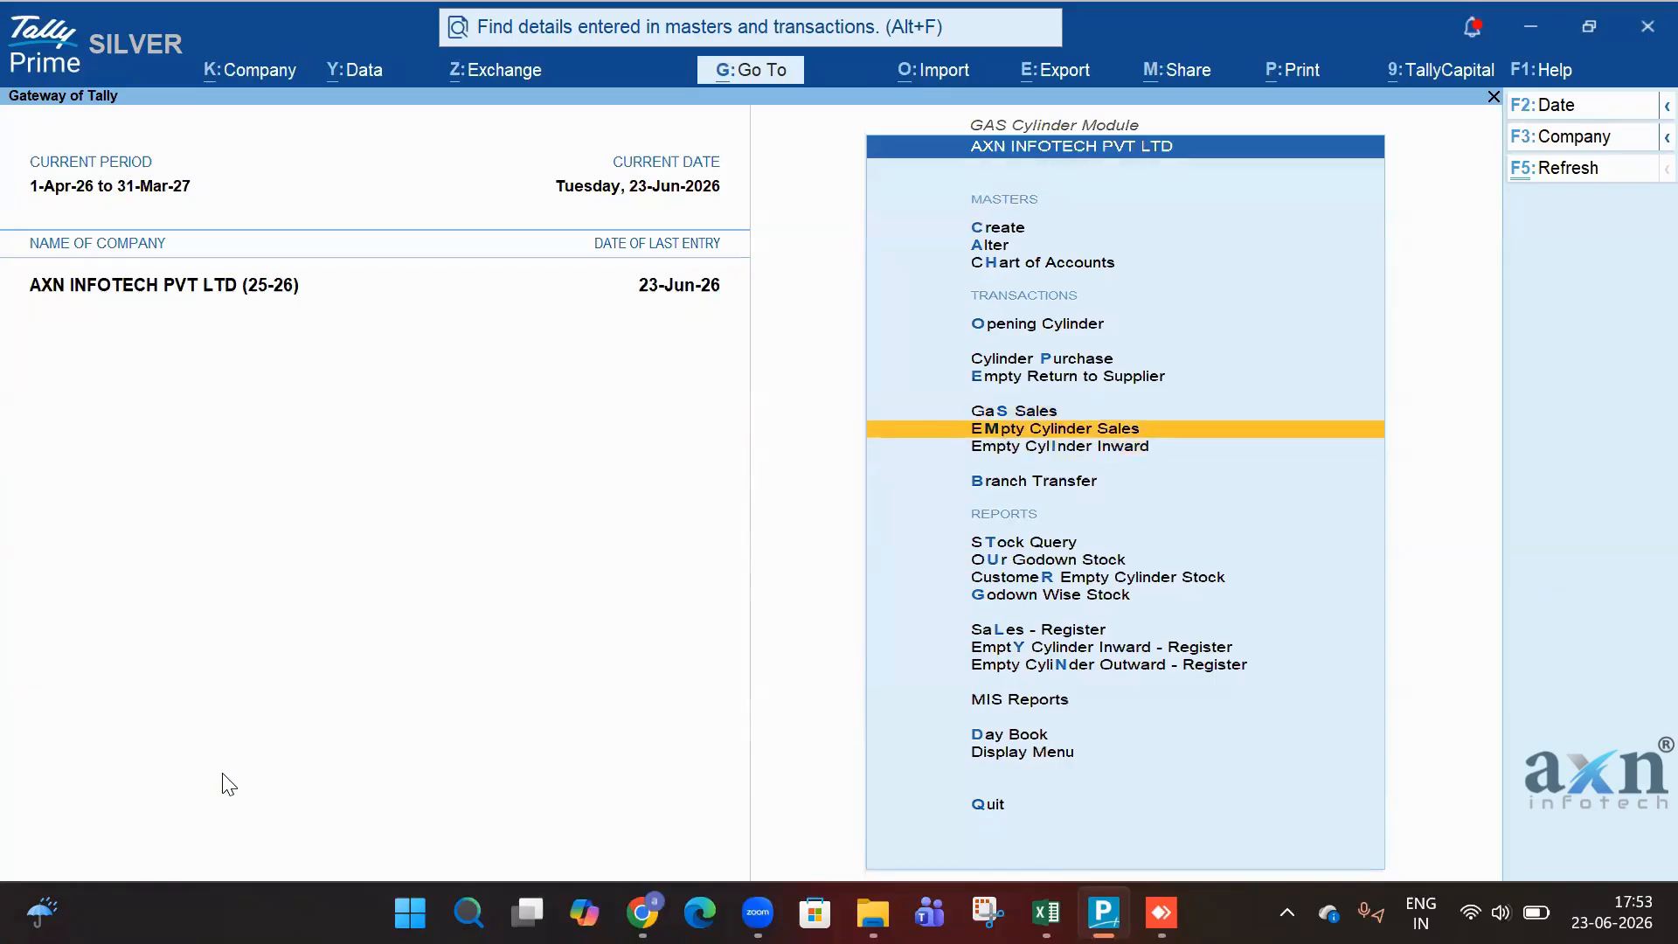
{"action": "key", "text": "Down"}
{"action": "key", "text": "Down"}
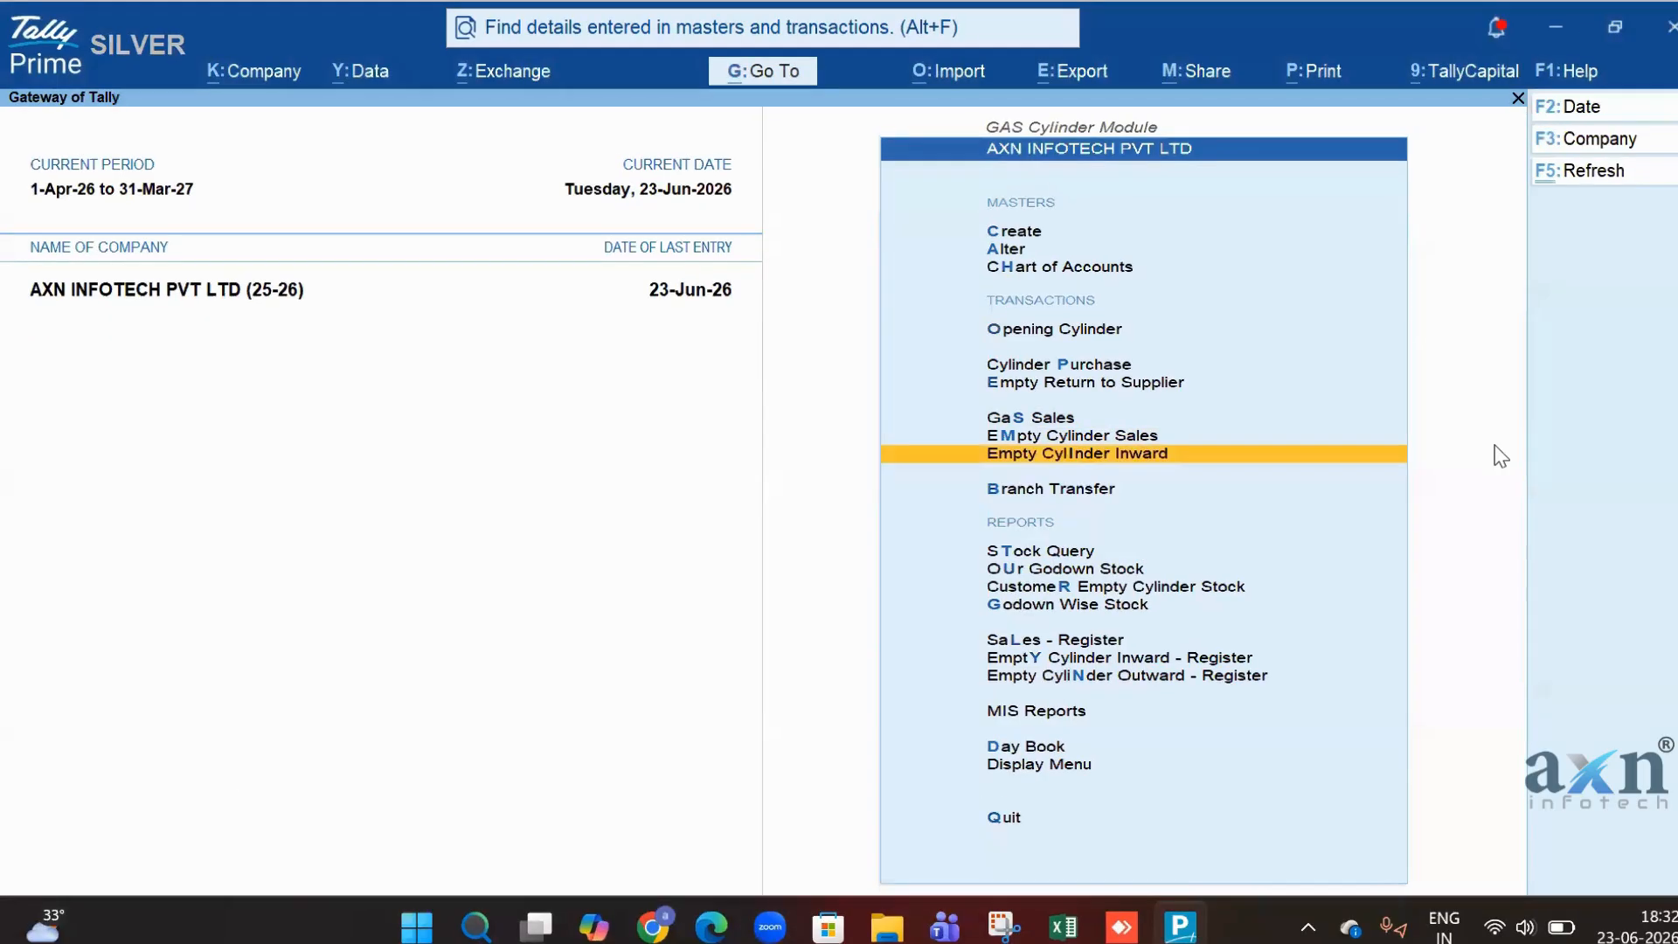
Start a Branch Transfer voucher with Coimbatore as the destination godown.
{"action": "key", "text": "Down"}
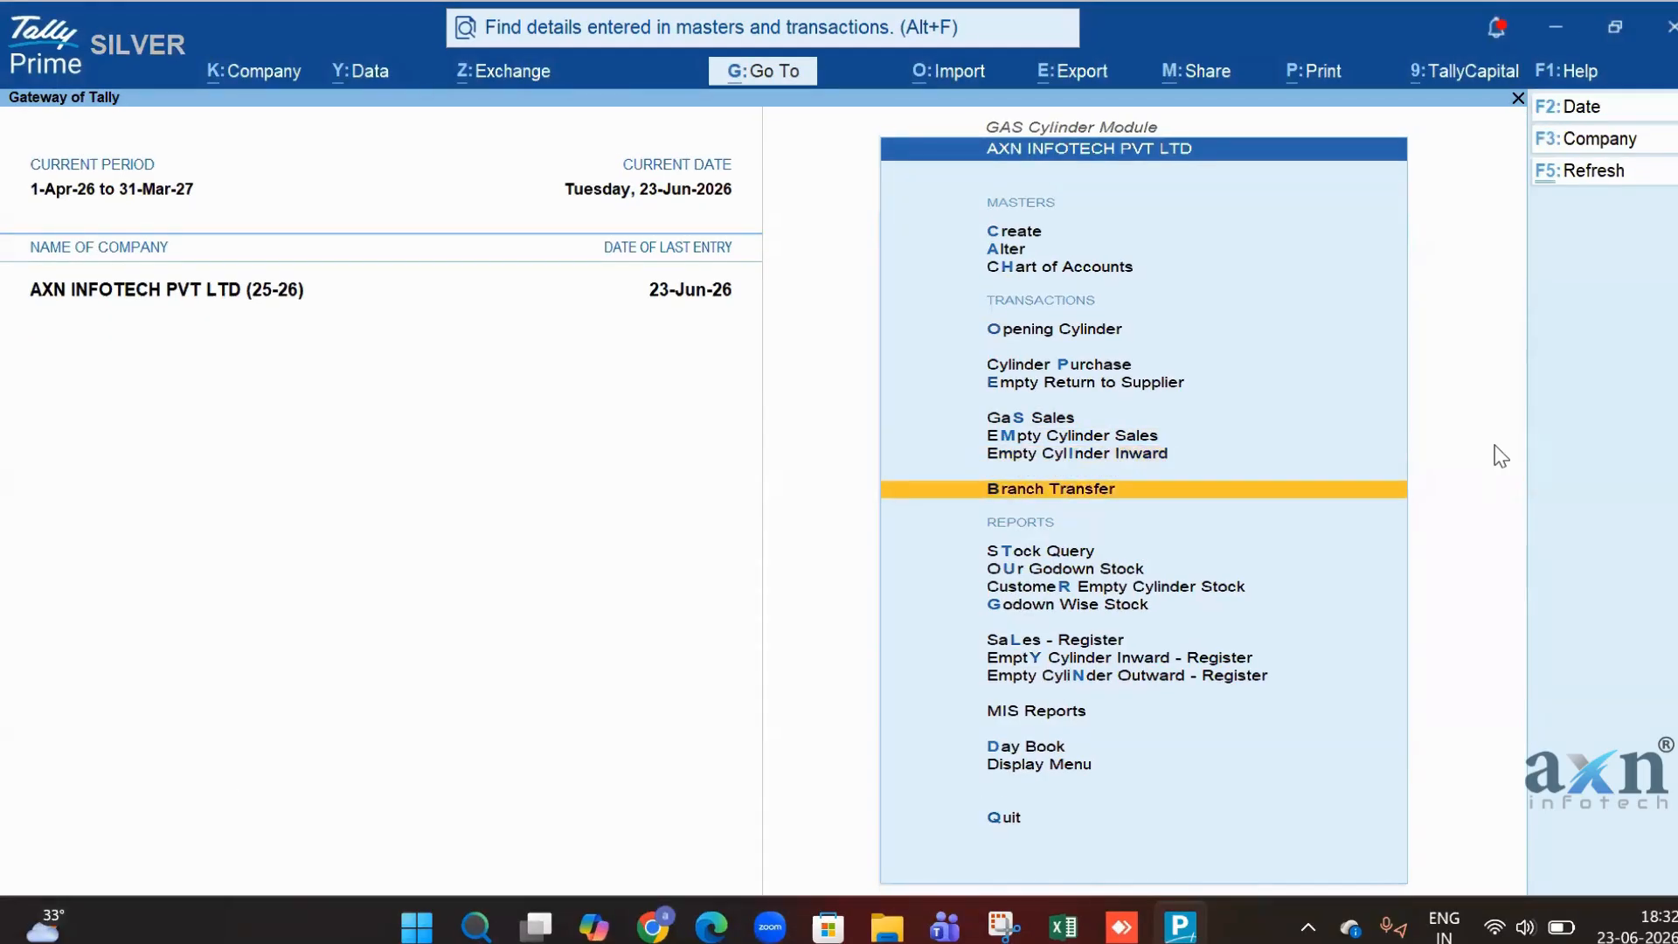
{"action": "key", "text": "Return"}
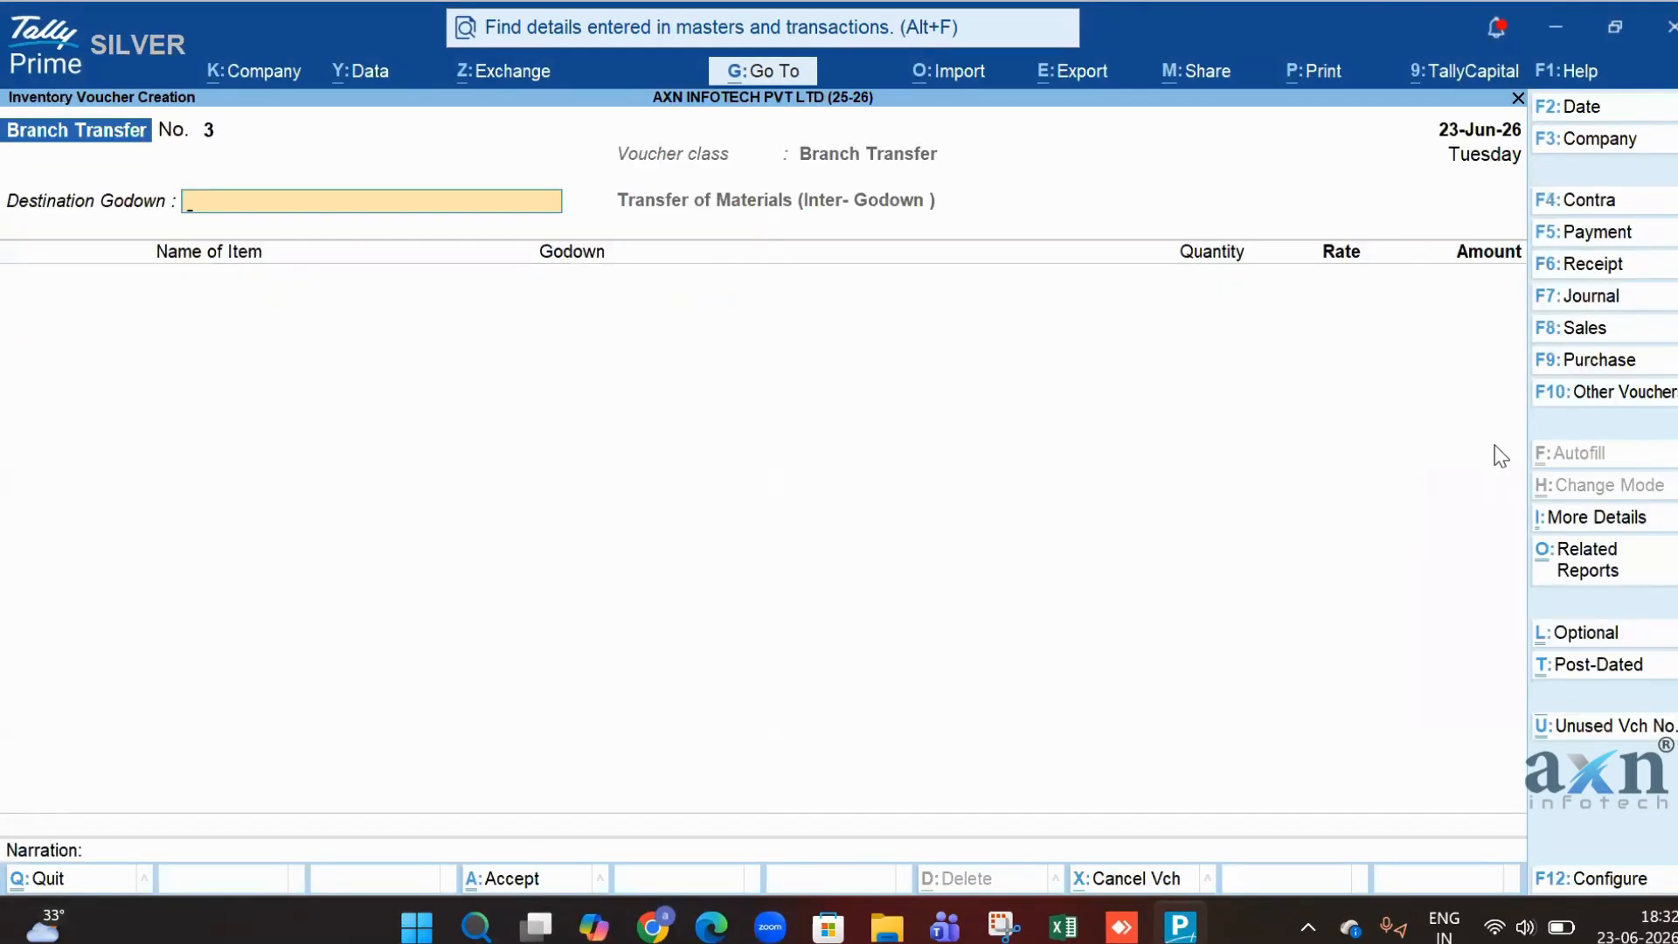
{"action": "type", "text": "COI"}
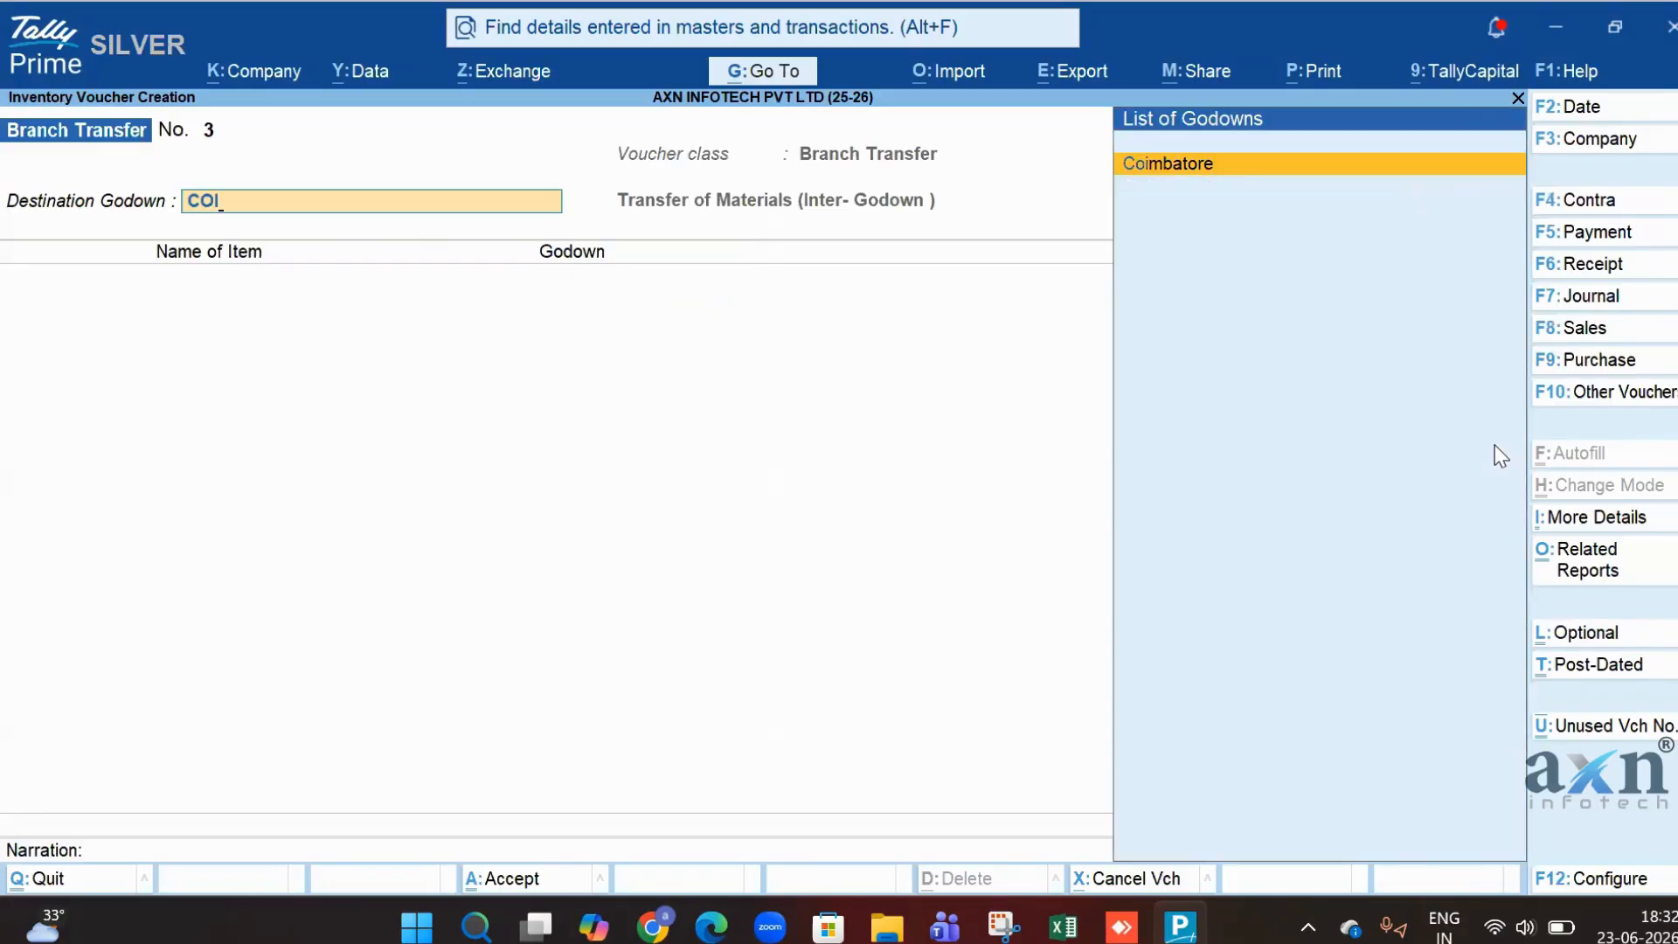
{"action": "key", "text": "Return"}
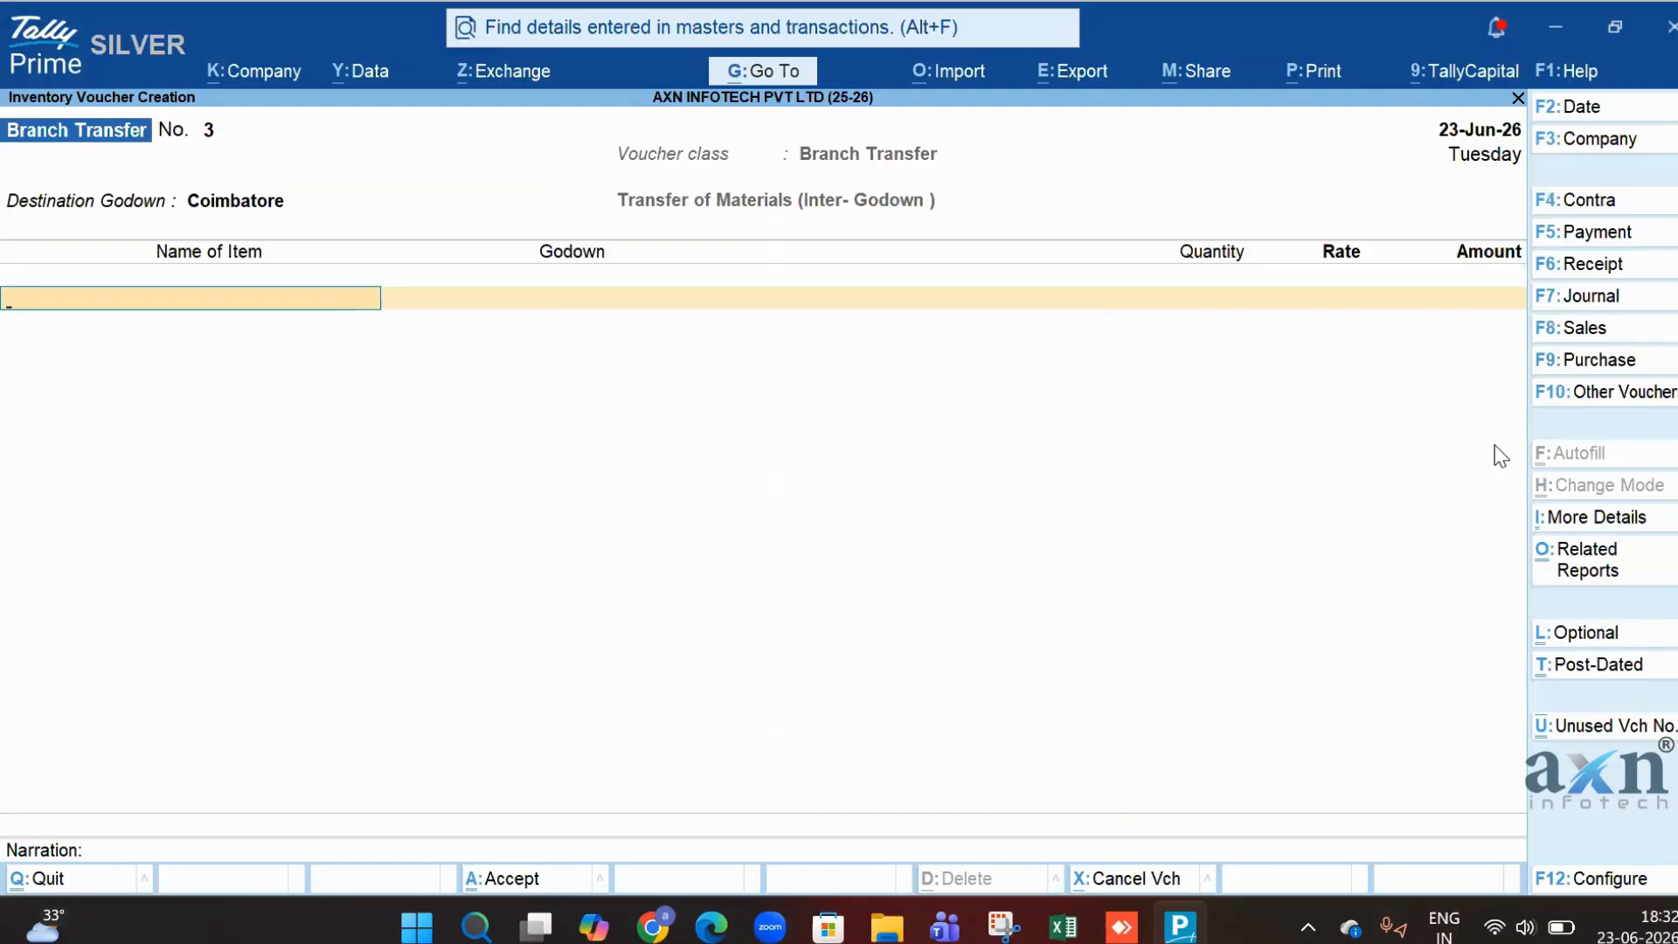
Add 10 nos of HP Gas 12Kg from Main Location to the transfer, keeping the default rate of 1,200.00/nos.
{"action": "type", "text": "HP"}
{"action": "key", "text": "Down"}
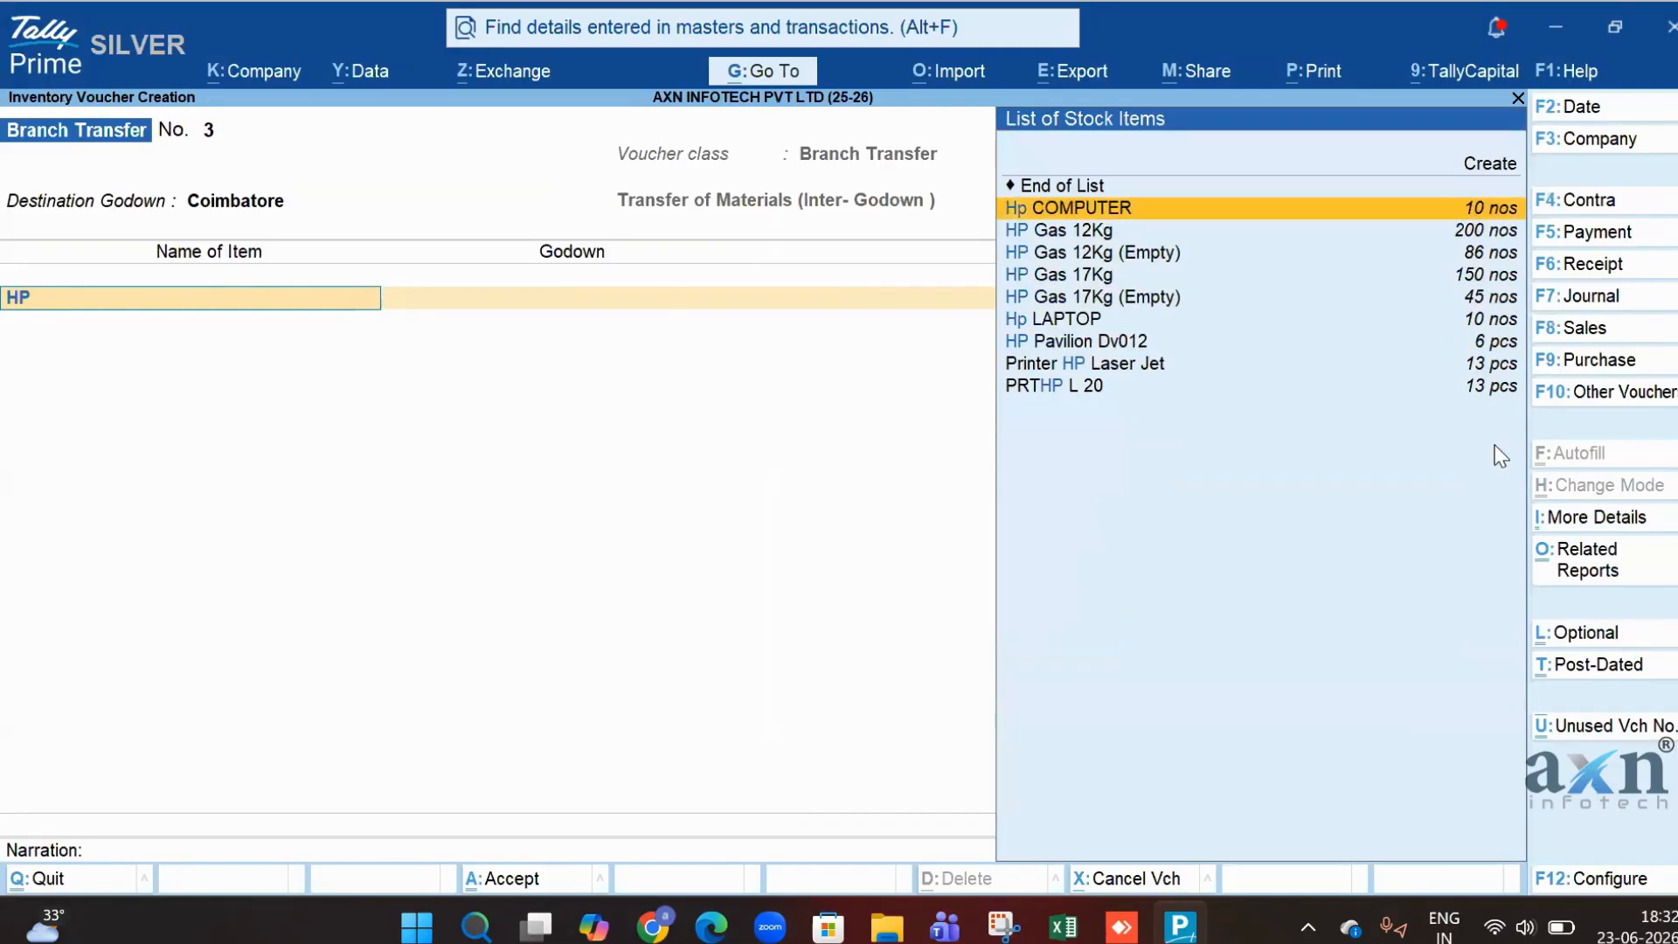
{"action": "key", "text": "Down"}
{"action": "key", "text": "Return"}
{"action": "type", "text": "MAIN"}
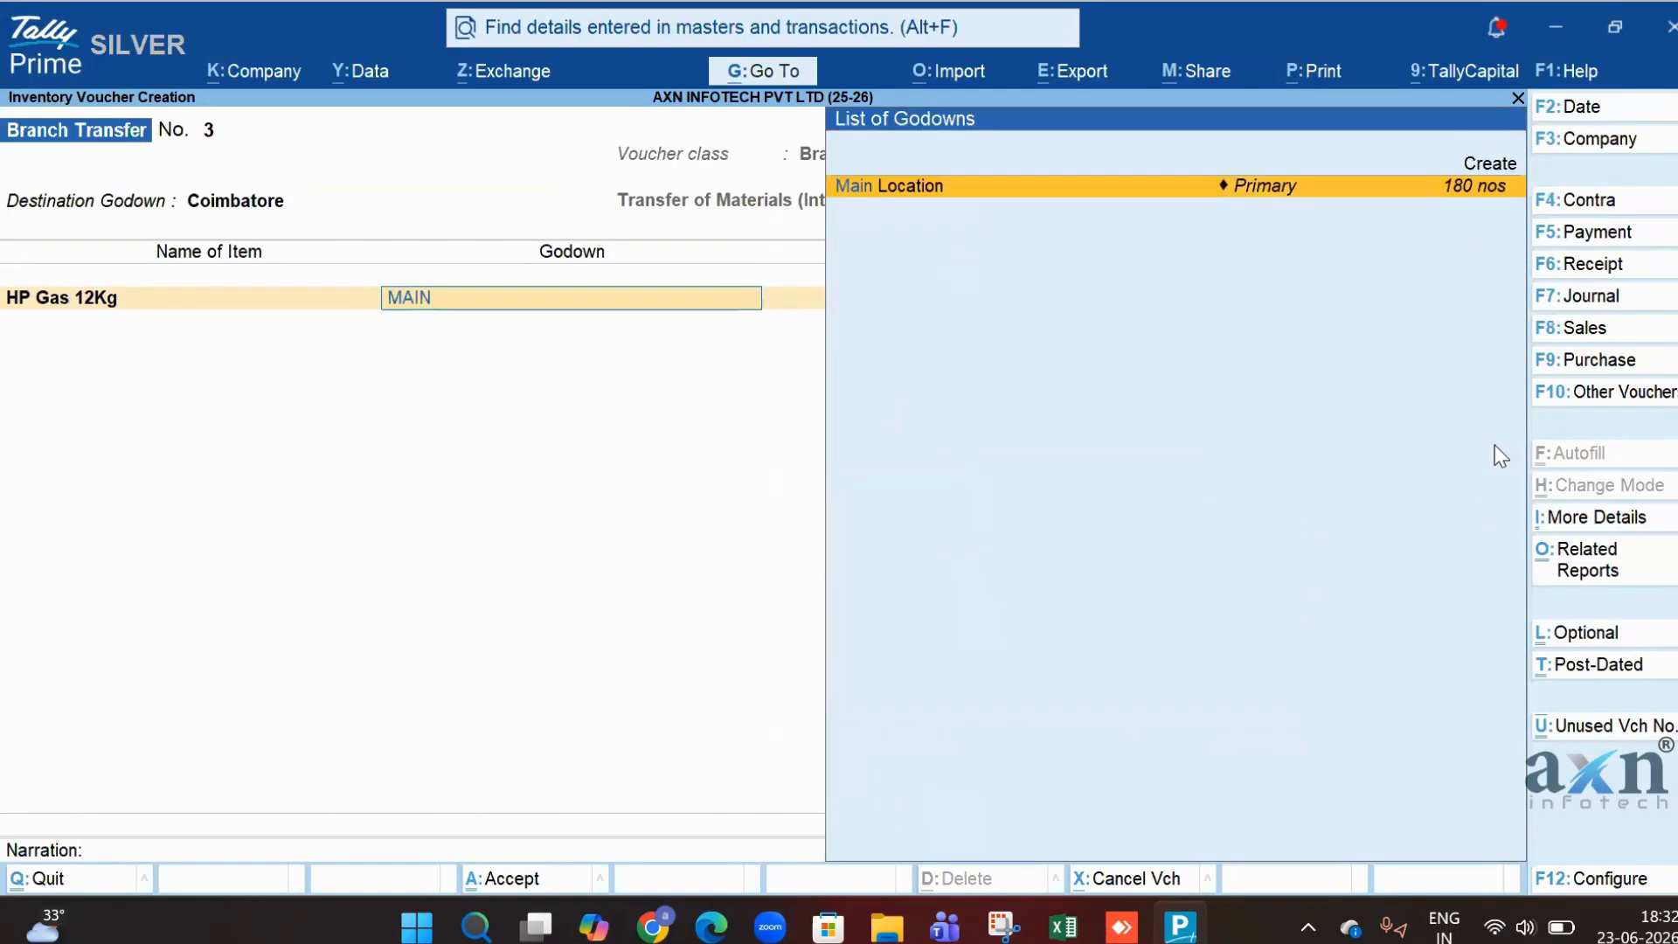
{"action": "key", "text": "Return"}
{"action": "type", "text": "10"}
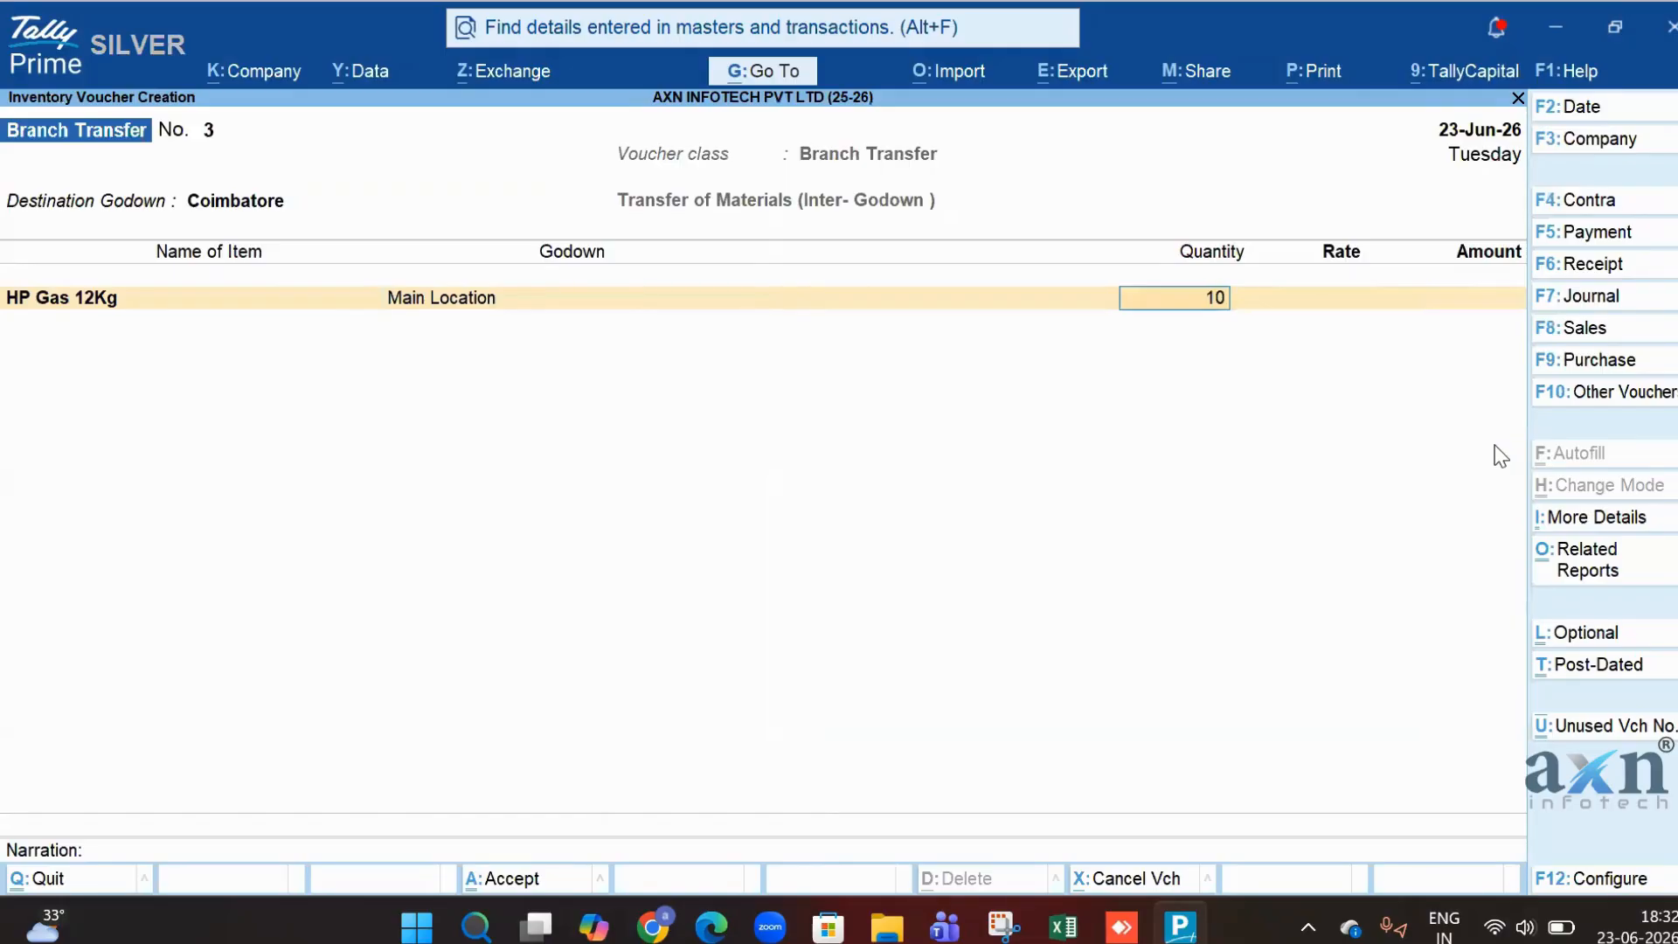
{"action": "key", "text": "Return"}
{"action": "key", "text": "Return"}
{"action": "key", "text": "Return"}
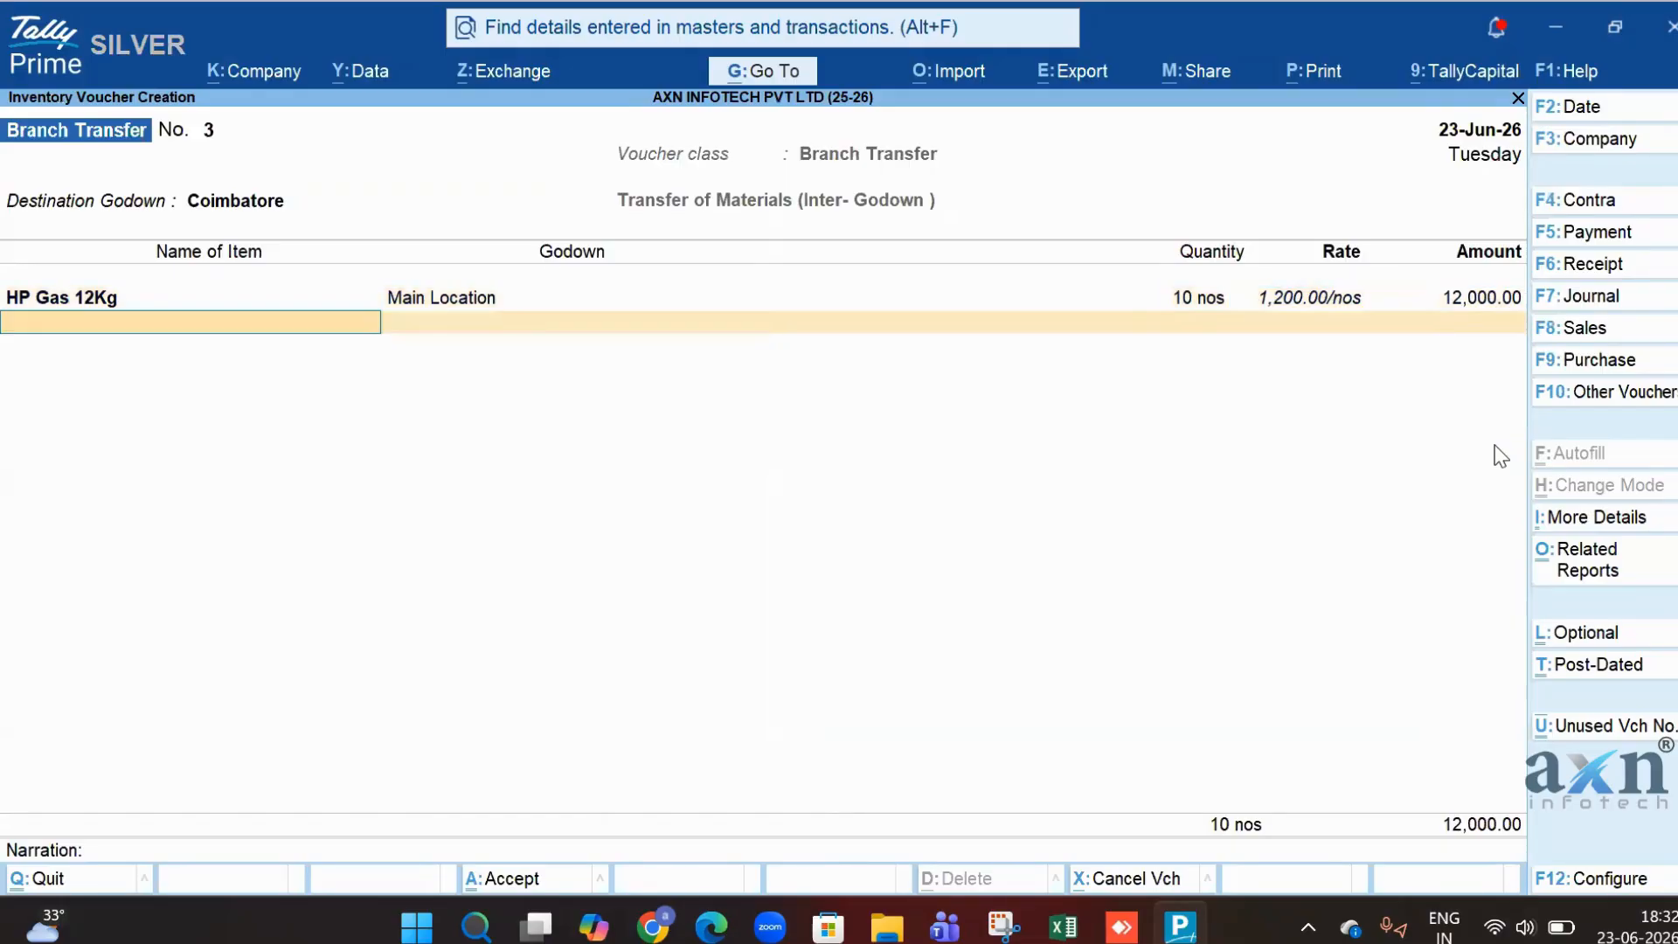
Finish the item list, save the Branch Transfer voucher without narration, and leave voucher entry.
{"action": "key", "text": "Return"}
{"action": "key", "text": "Return"}
{"action": "key", "text": "y"}
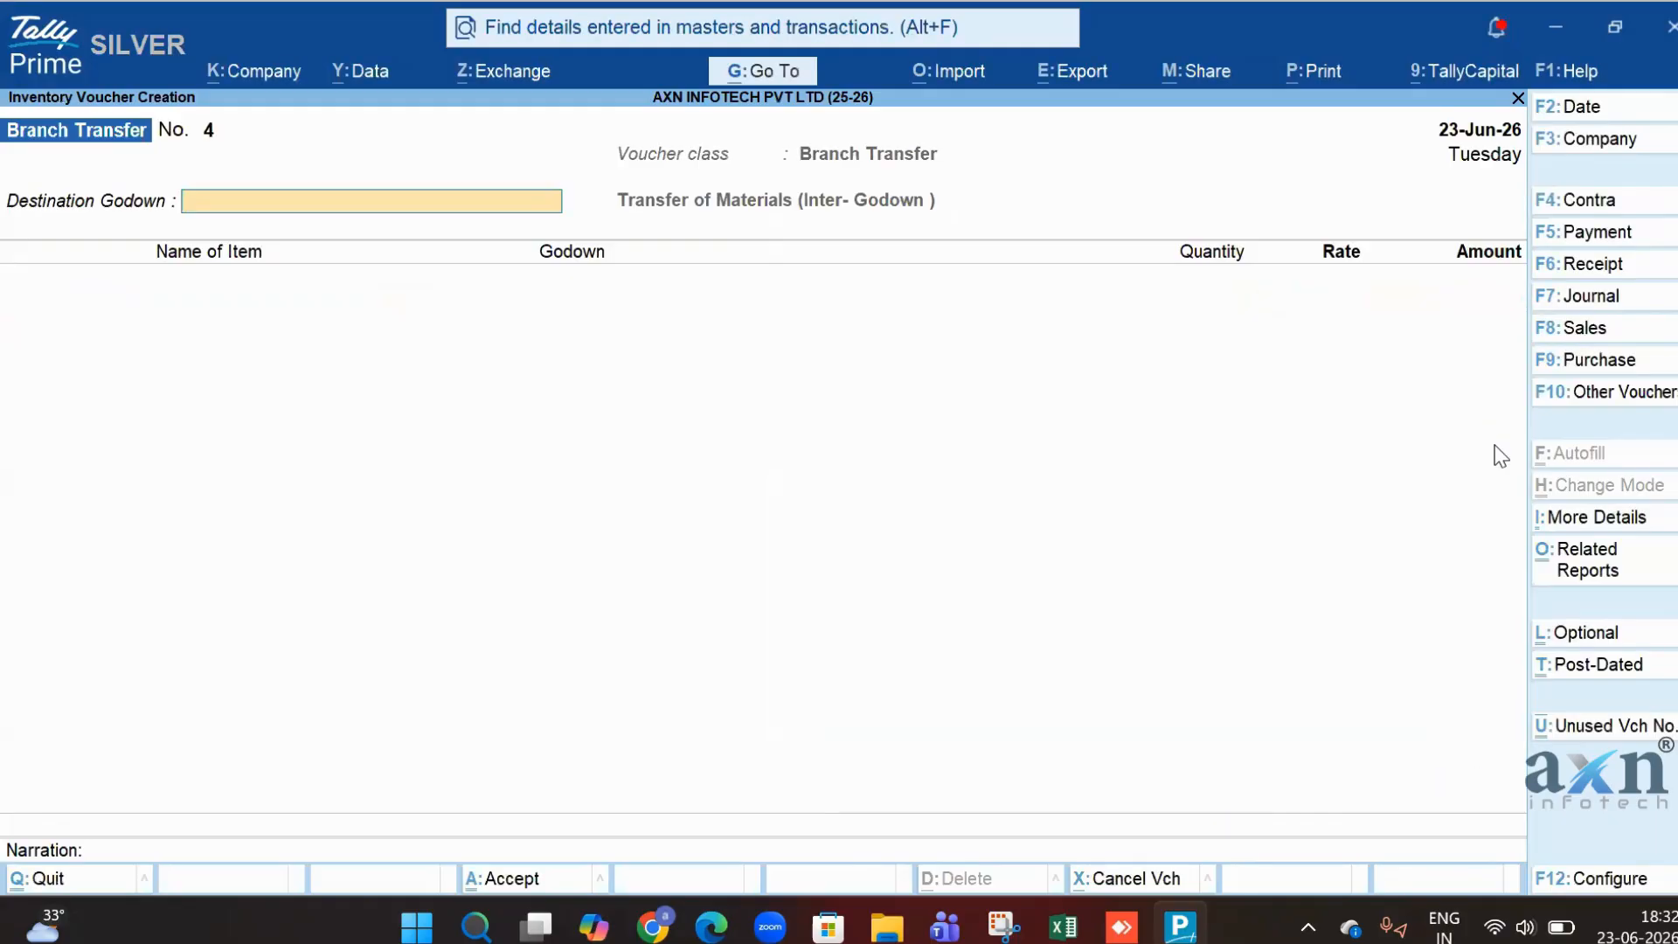
{"action": "key", "text": "Escape"}
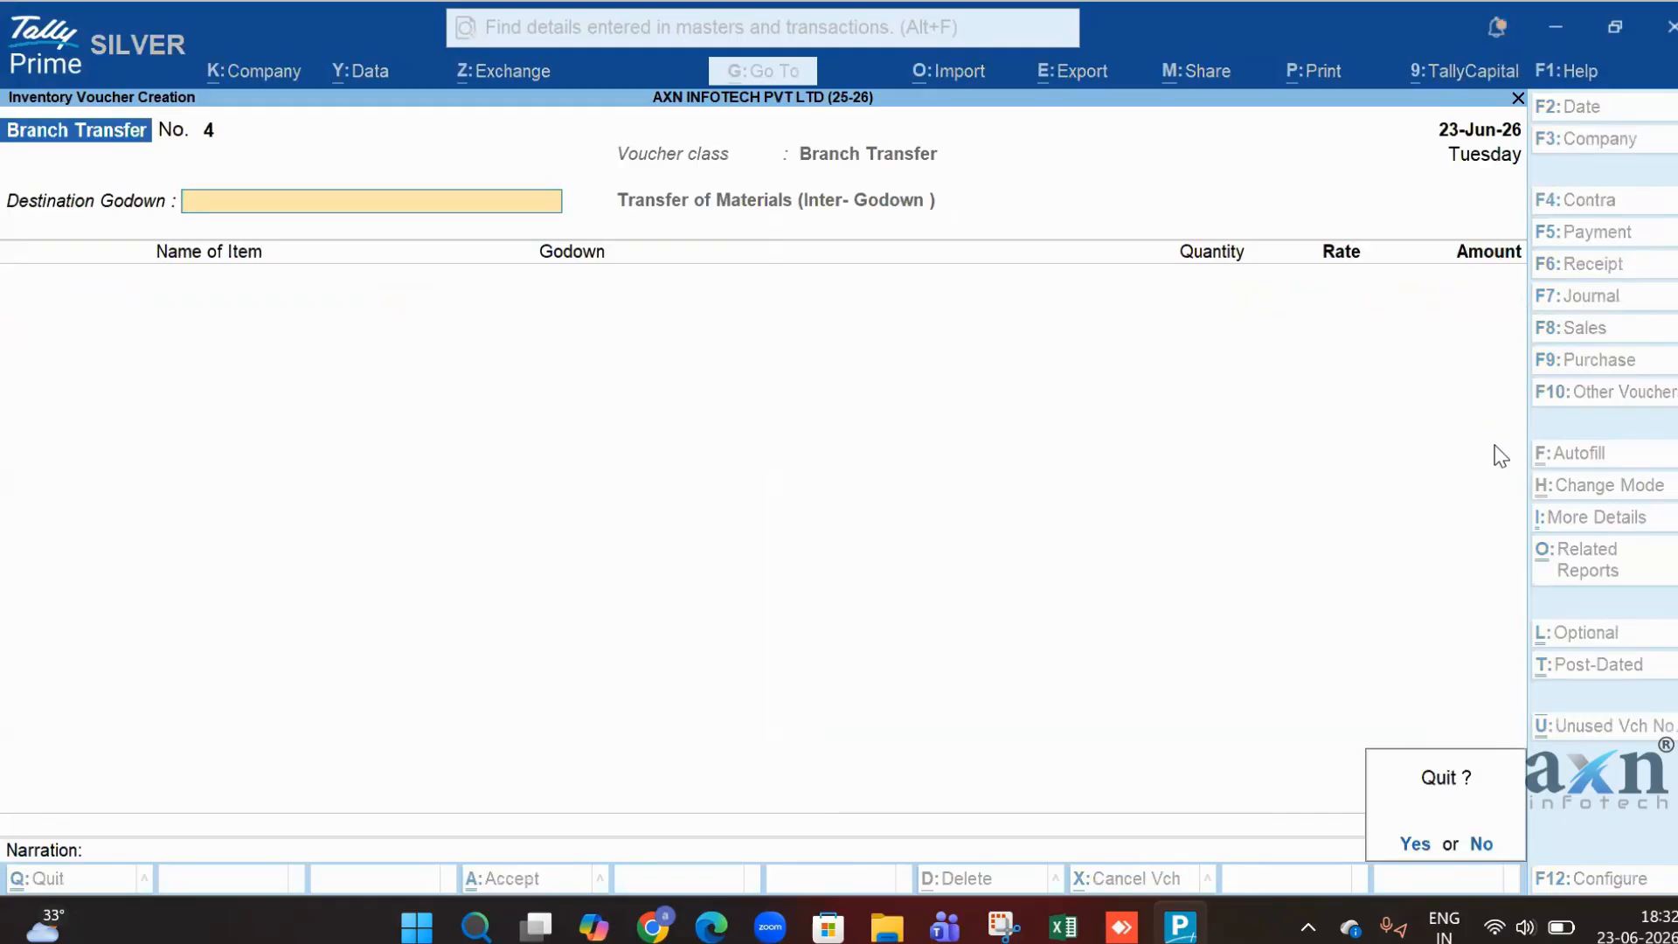
{"action": "key", "text": "y"}
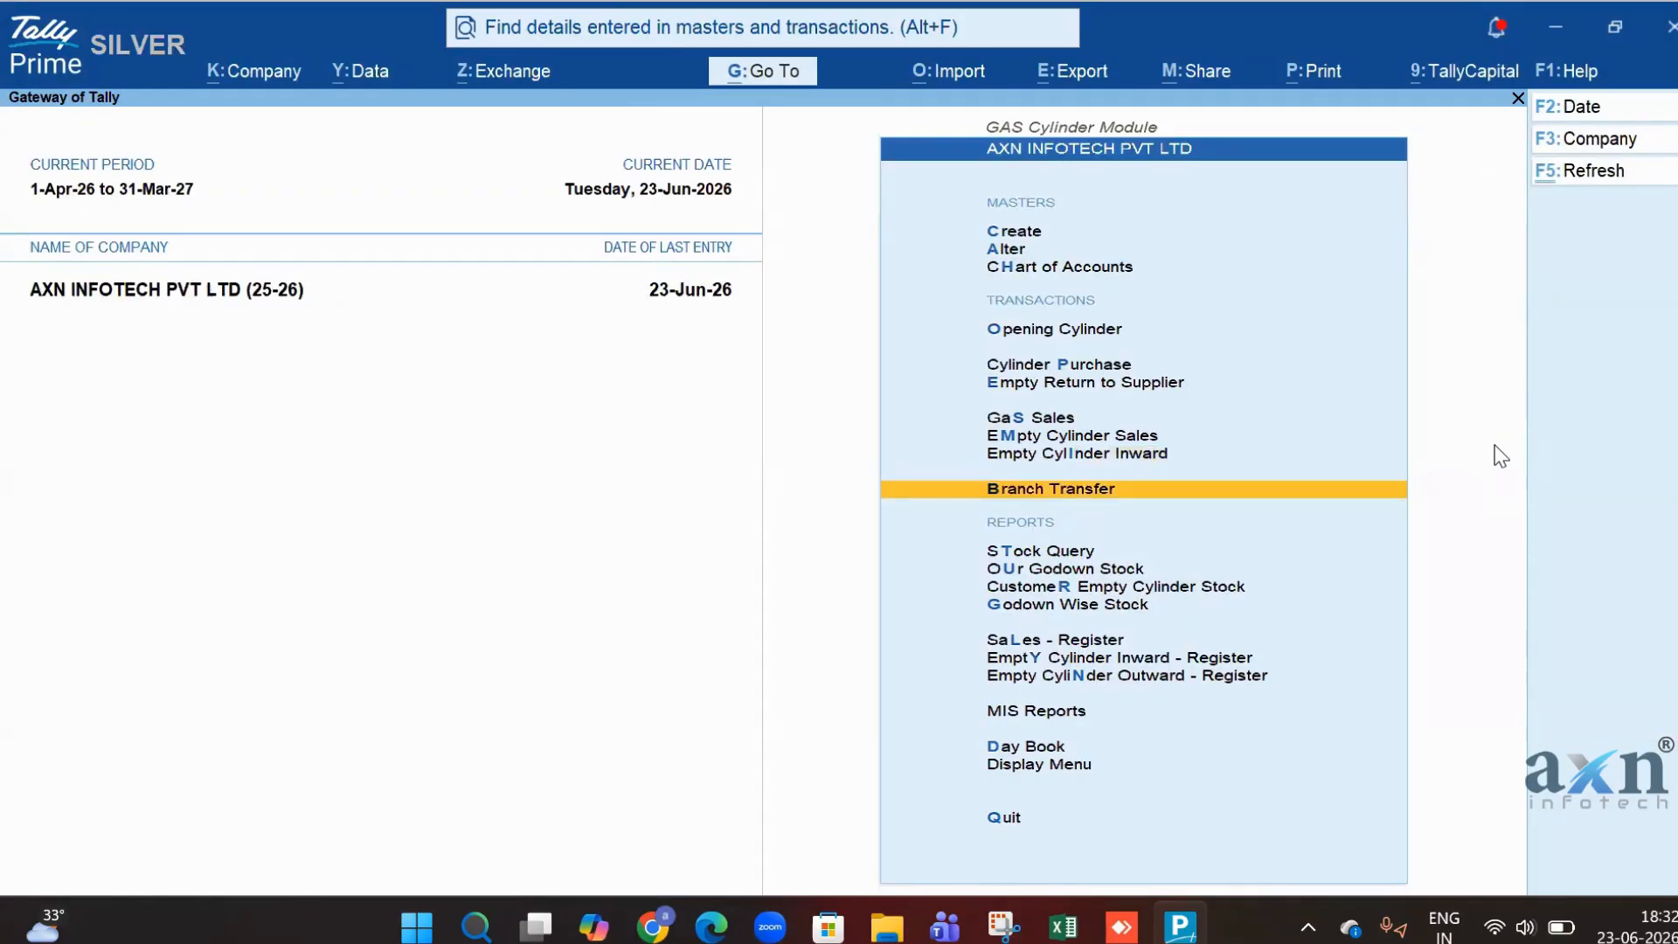
Examine the Cylinder and Empty Cylinder stock of the Coimbatore godown in the Our Godown Stock report, then close it.
{"action": "key", "text": "Down"}
{"action": "key", "text": "Down"}
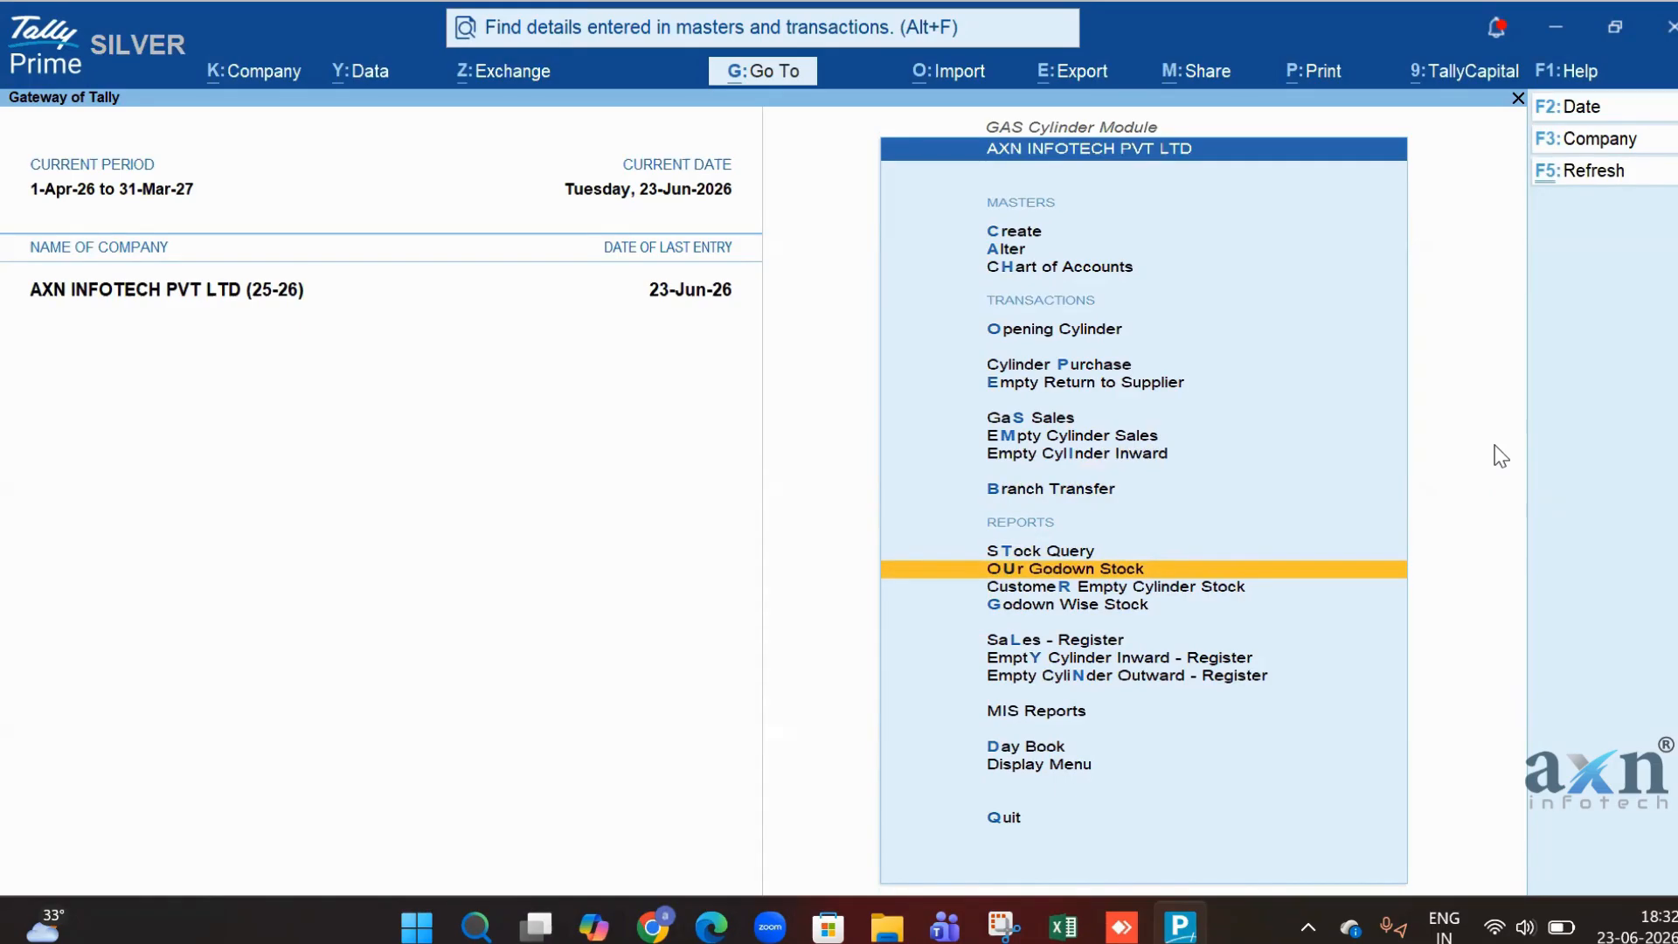
{"action": "key", "text": "Return"}
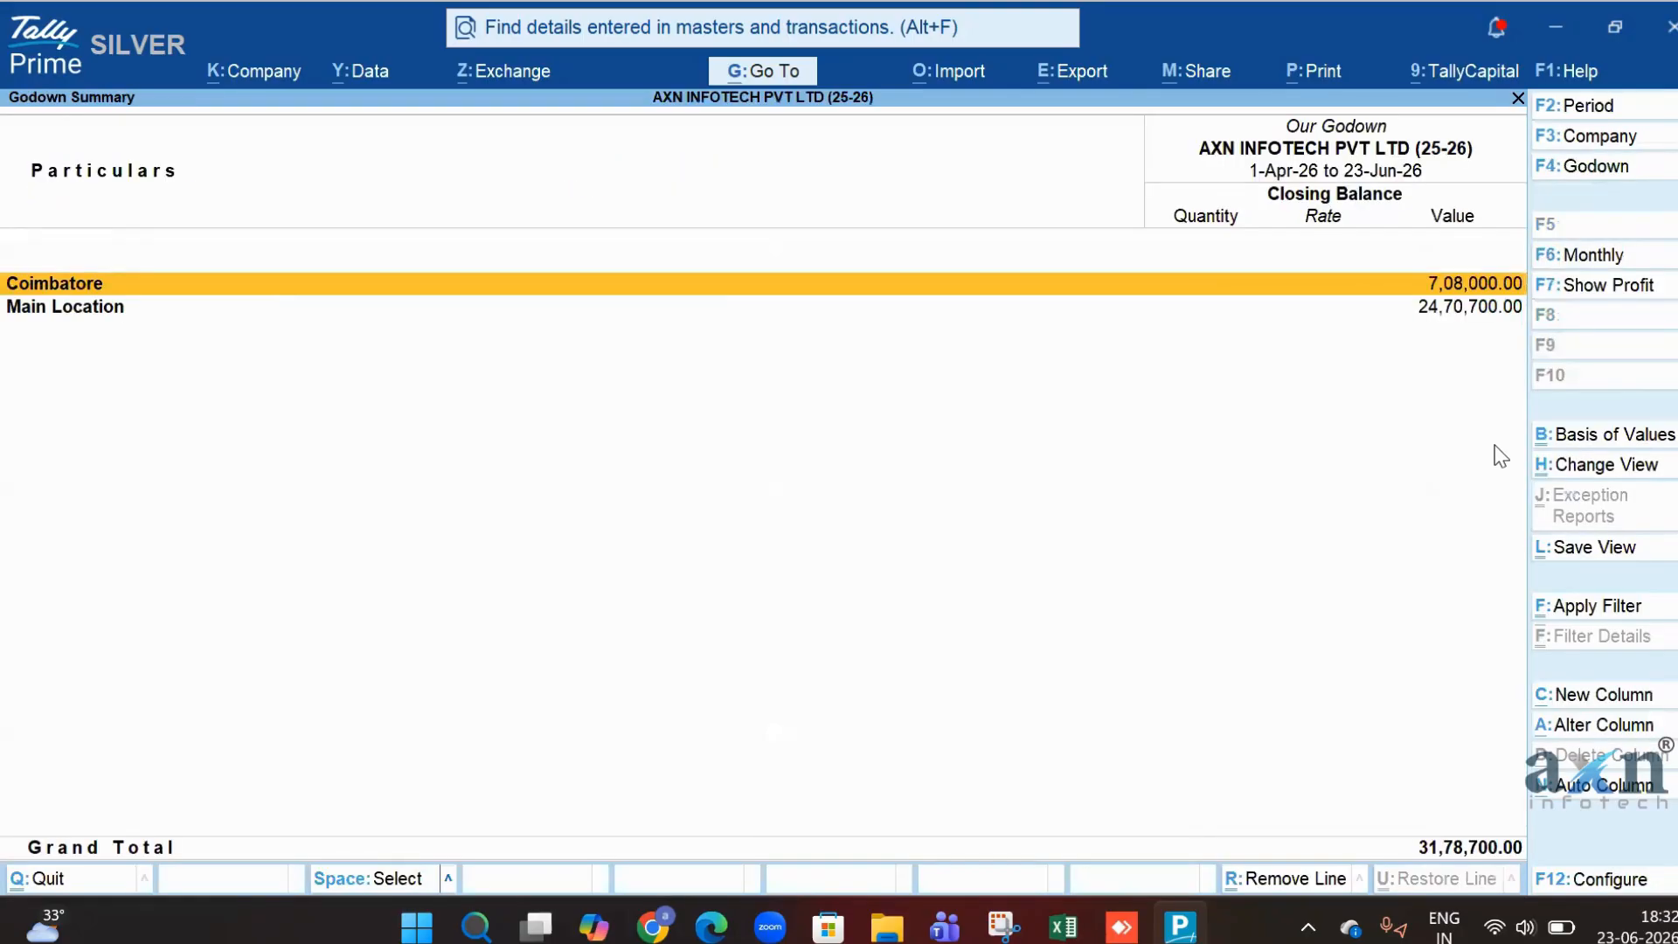
{"action": "key", "text": "Return"}
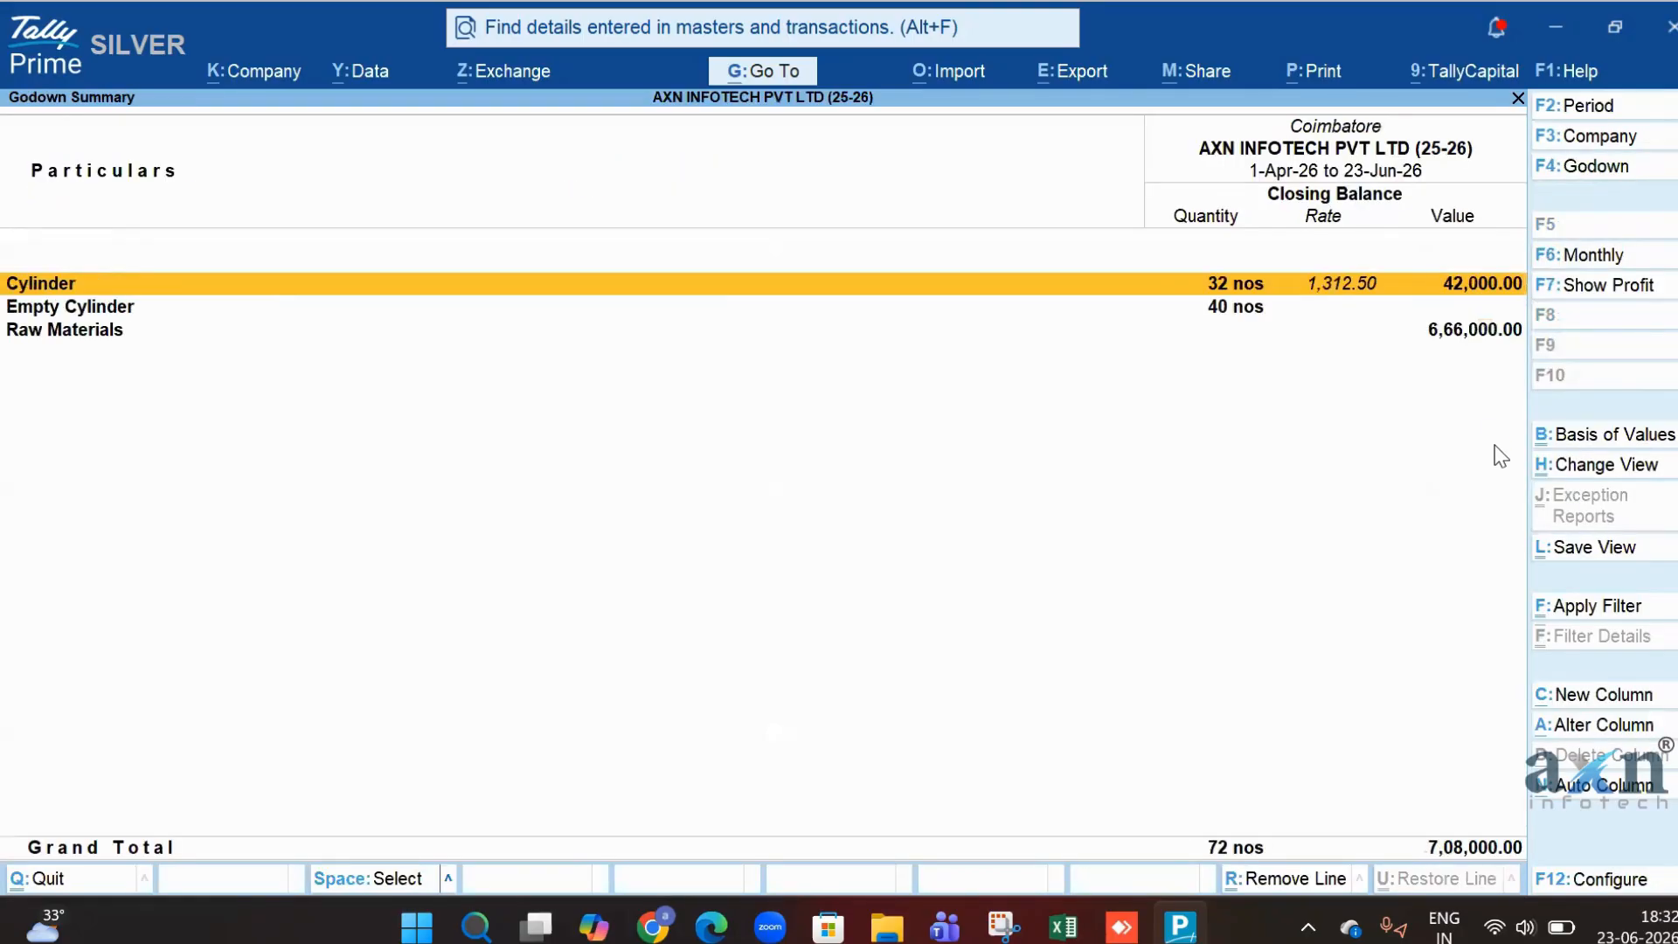
{"action": "key", "text": "Return"}
{"action": "key", "text": "Escape"}
{"action": "key", "text": "Down"}
{"action": "key", "text": "Return"}
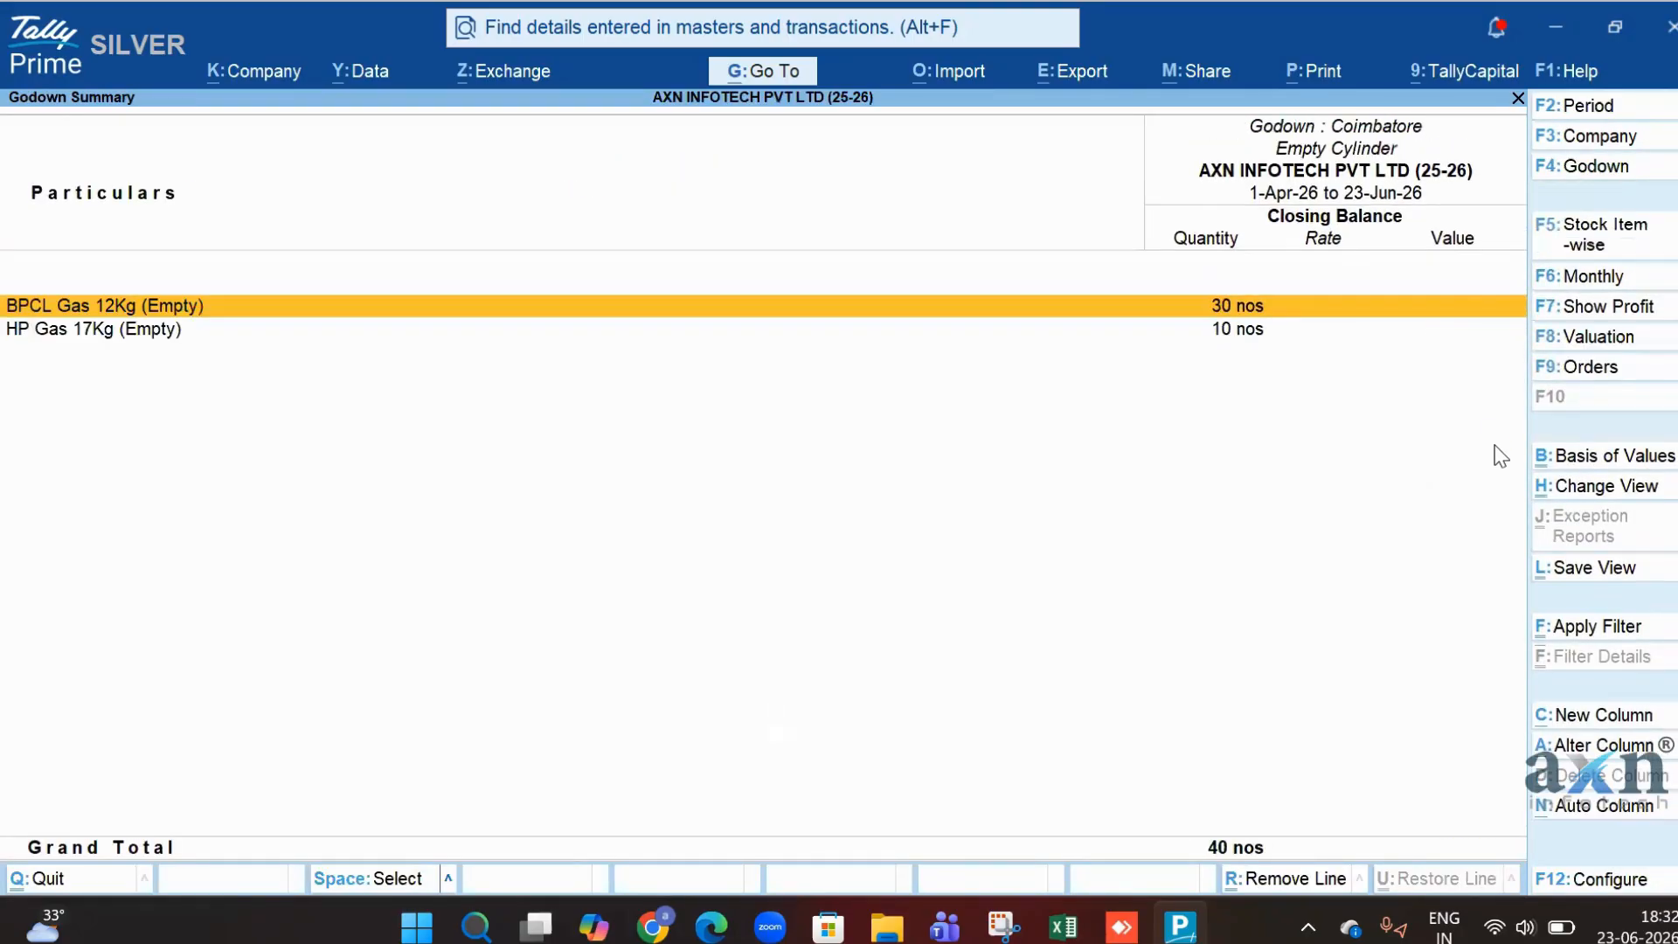
{"action": "key", "text": "Escape"}
{"action": "key", "text": "Escape"}
{"action": "key", "text": "Escape"}
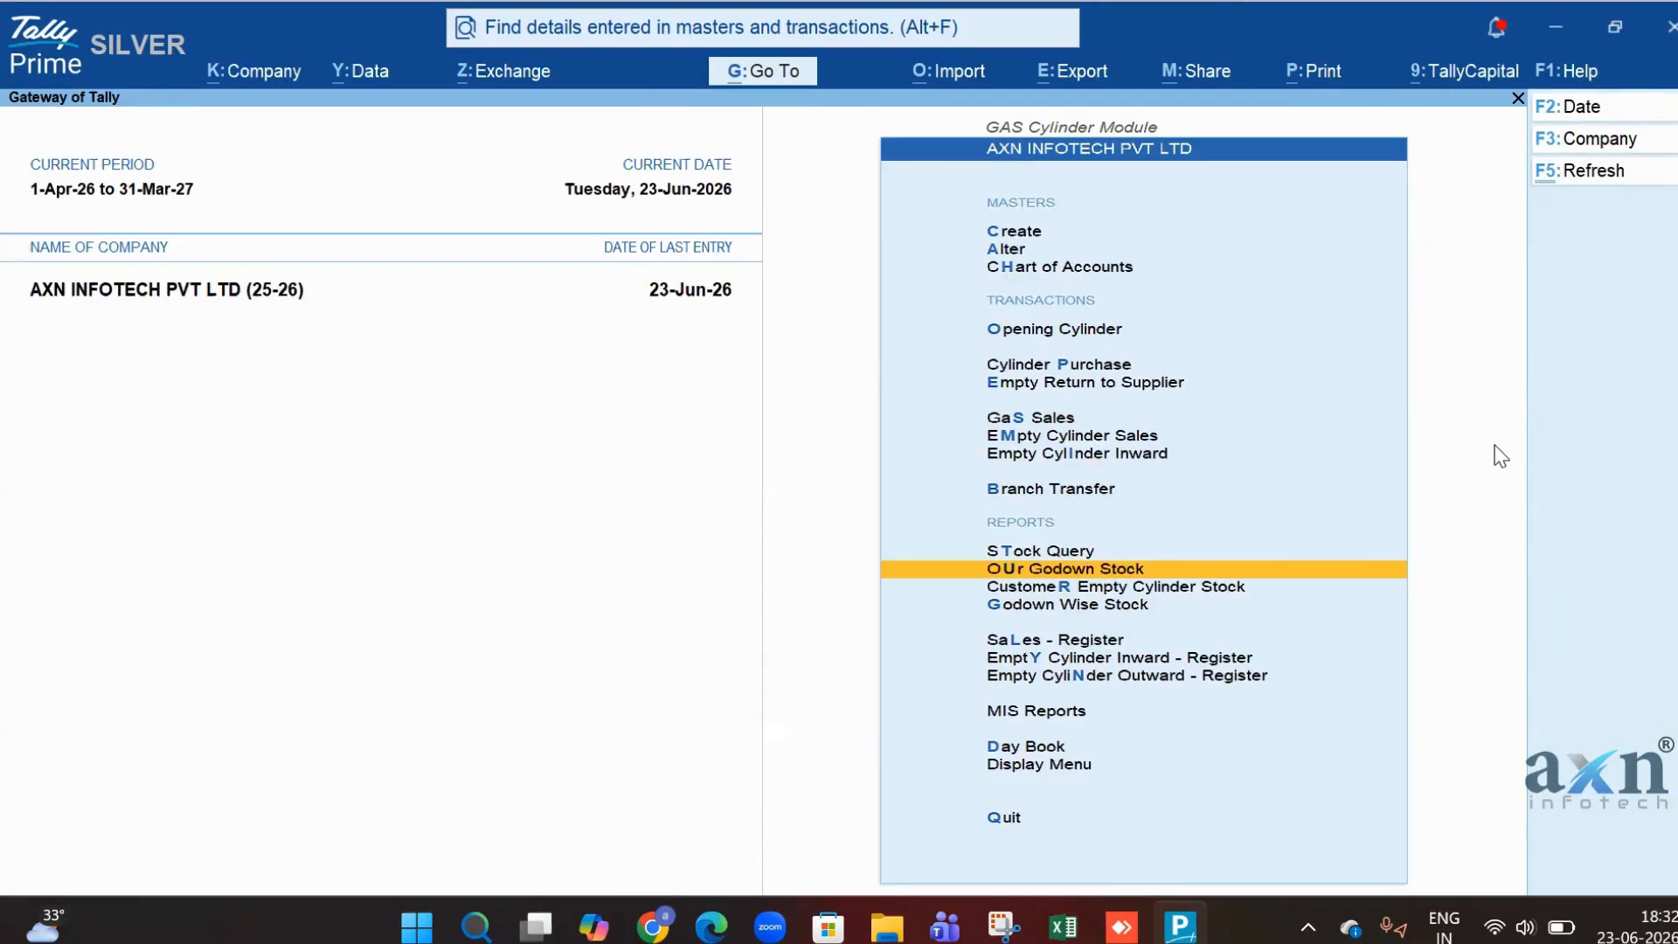
Examine the item-level empty cylinder balances held by AADHANAM & CO in the Customer Empty Cylinder Stock report, then close it.
{"action": "key", "text": "Down"}
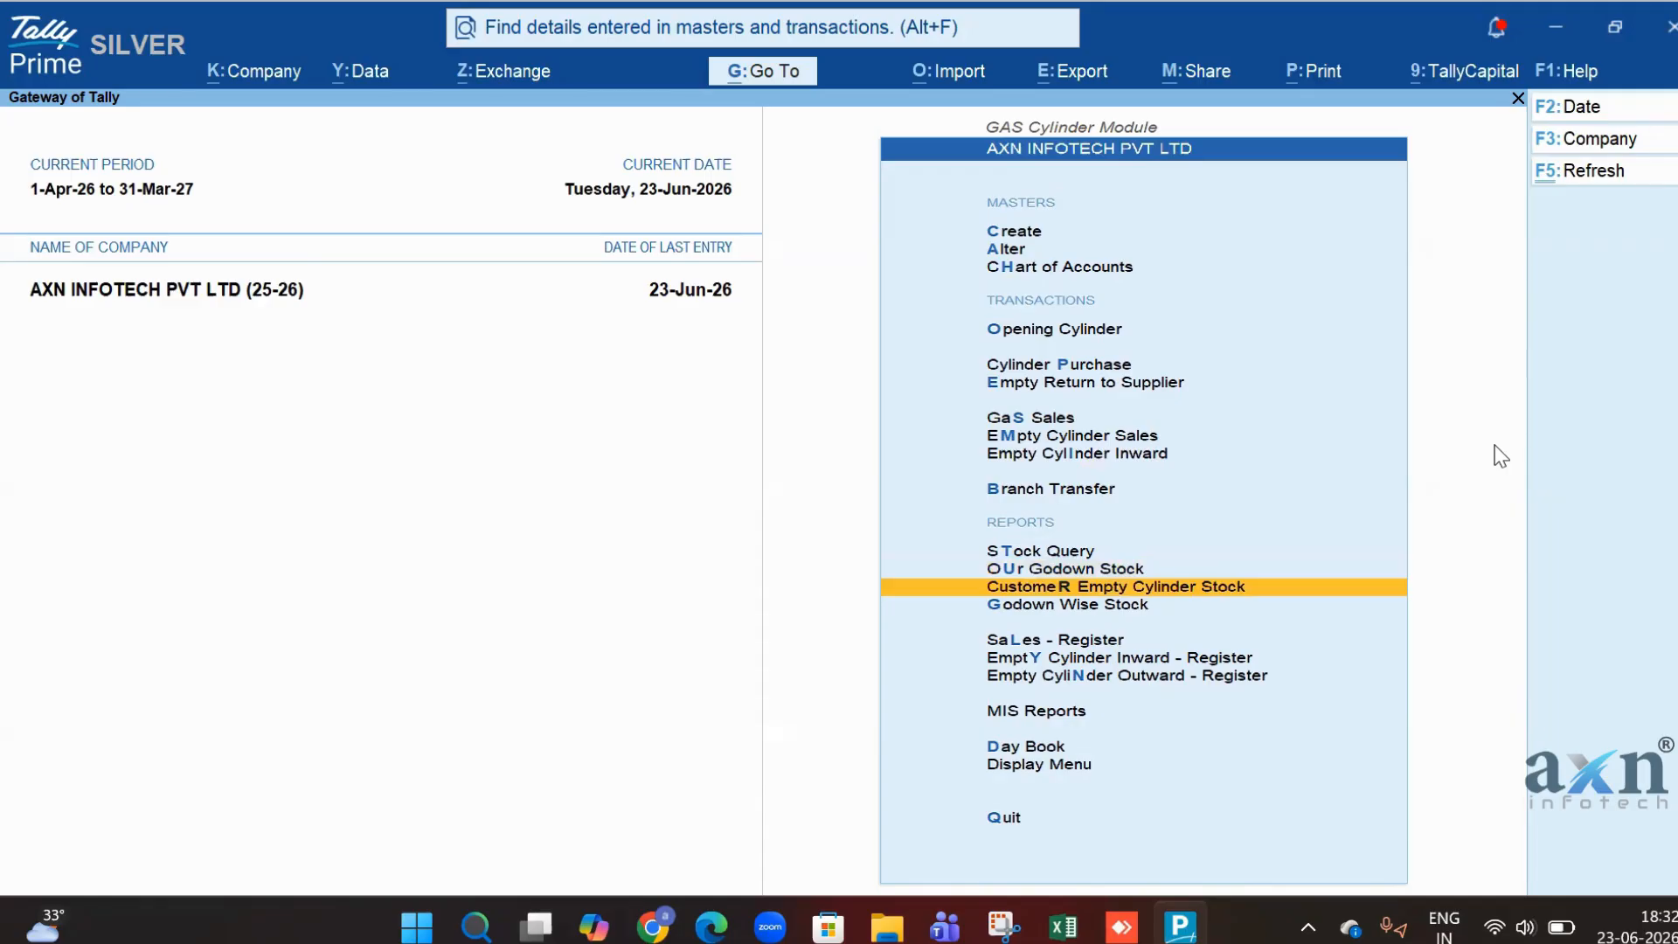
{"action": "key", "text": "Return"}
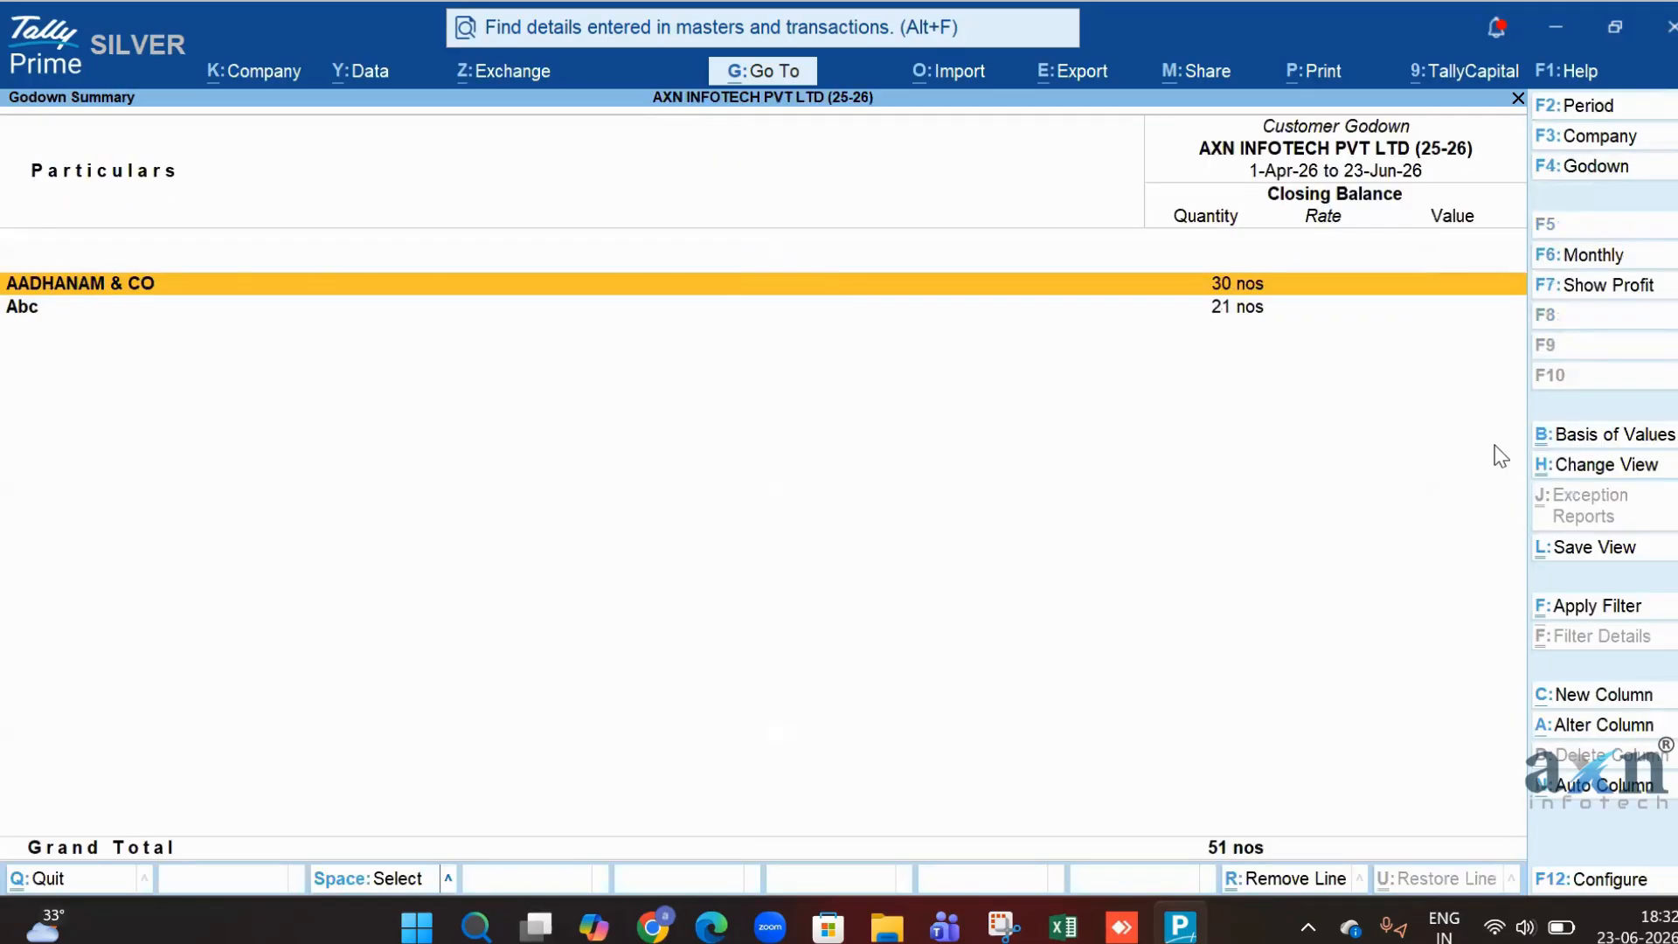
{"action": "key", "text": "Return"}
{"action": "key", "text": "Return"}
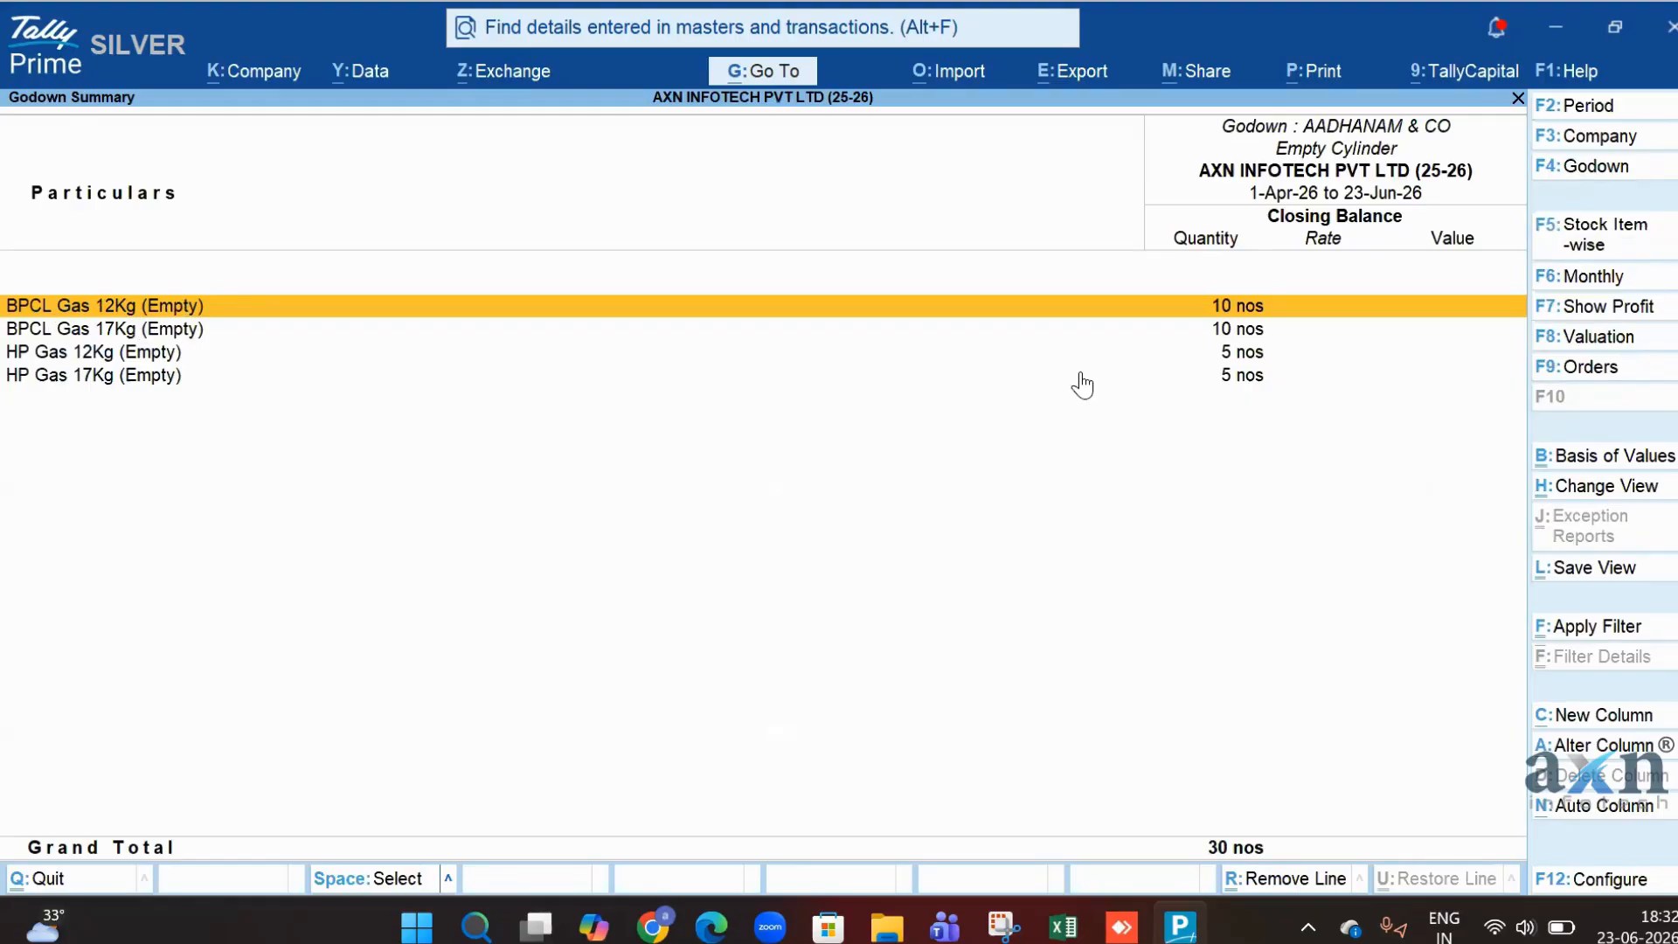
{"action": "key", "text": "Escape"}
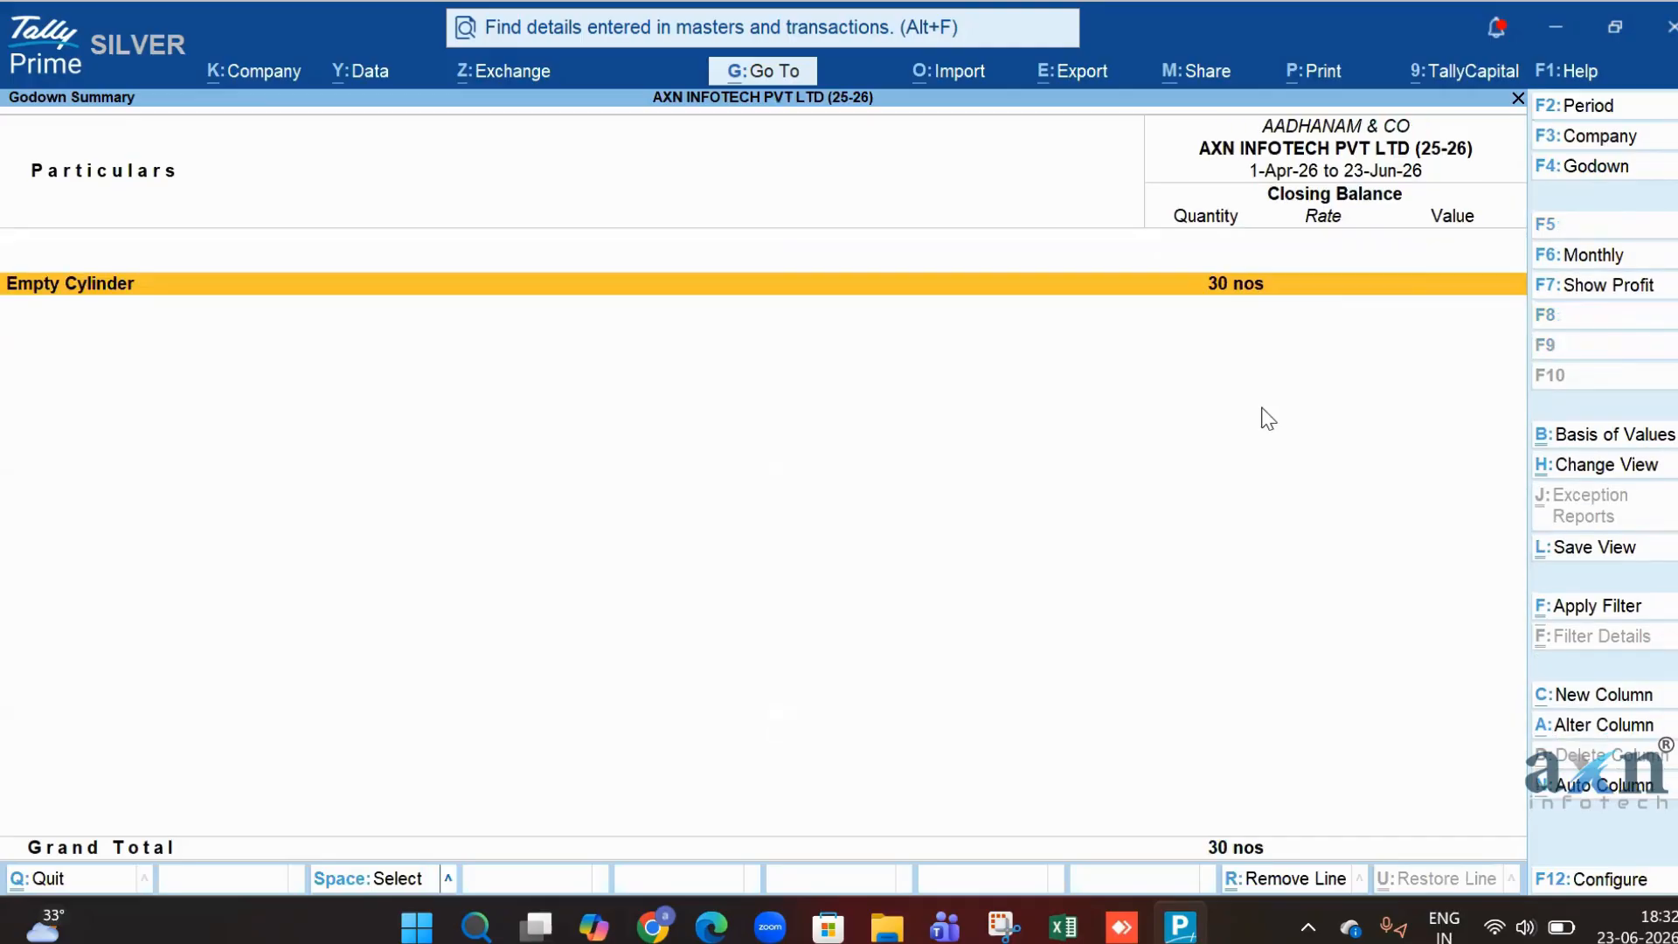
{"action": "key", "text": "Escape"}
{"action": "key", "text": "Escape"}
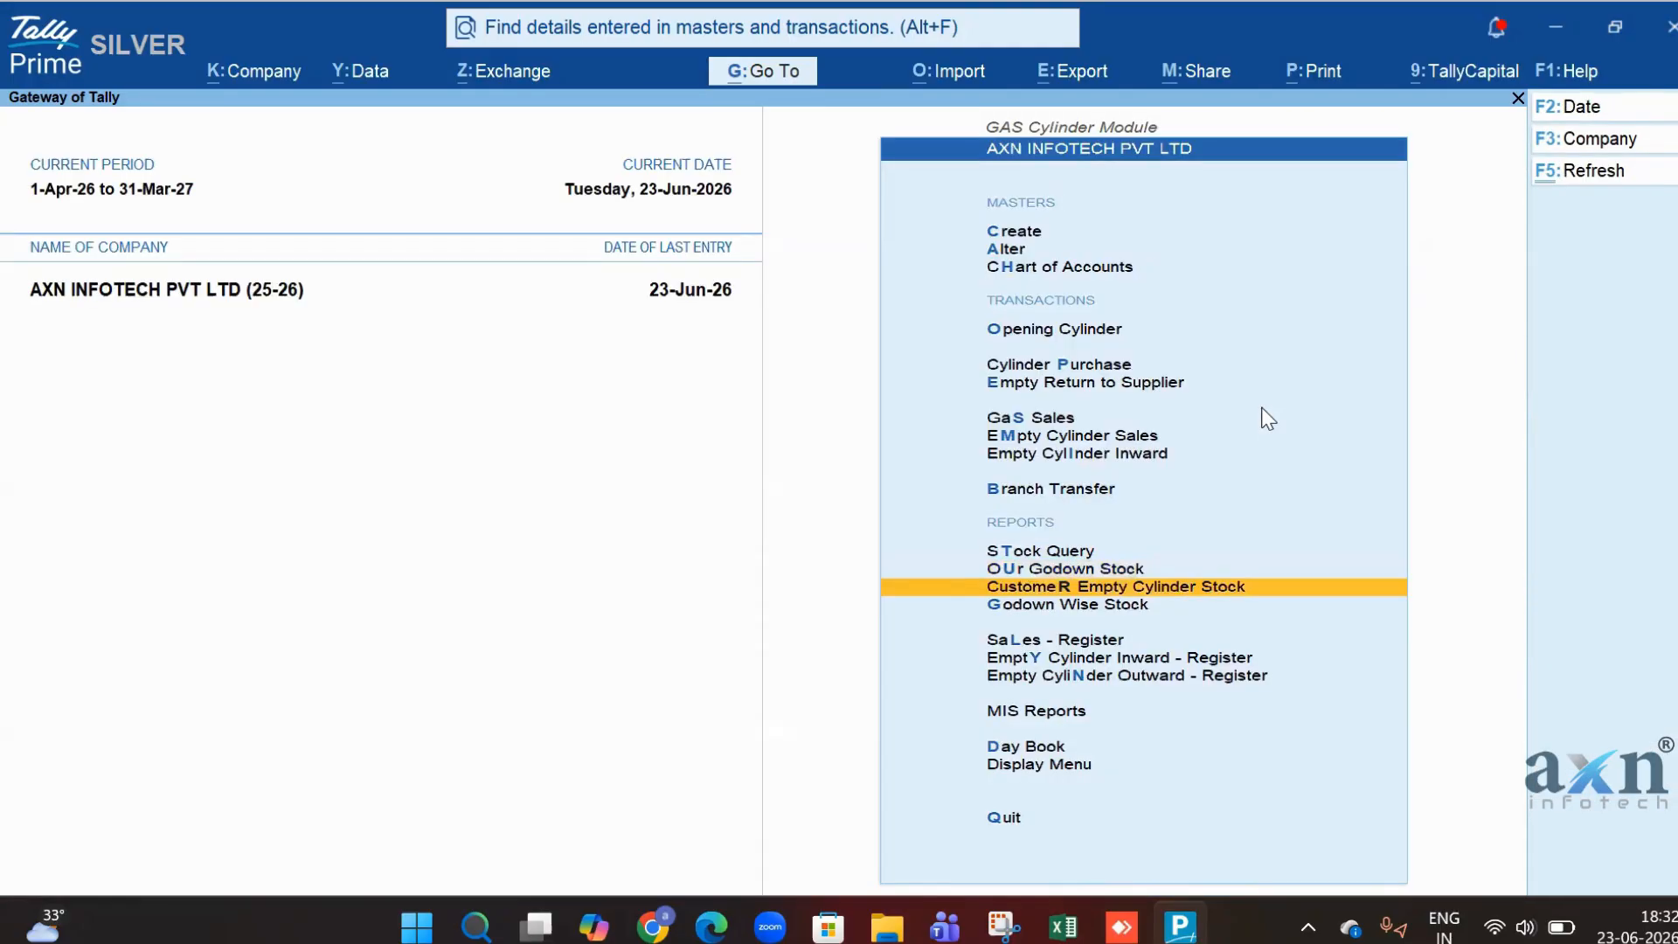
View the Godown Wise Stock report for the AADHANAM & CO godown and return to the Gateway of Tally.
{"action": "key", "text": "Down"}
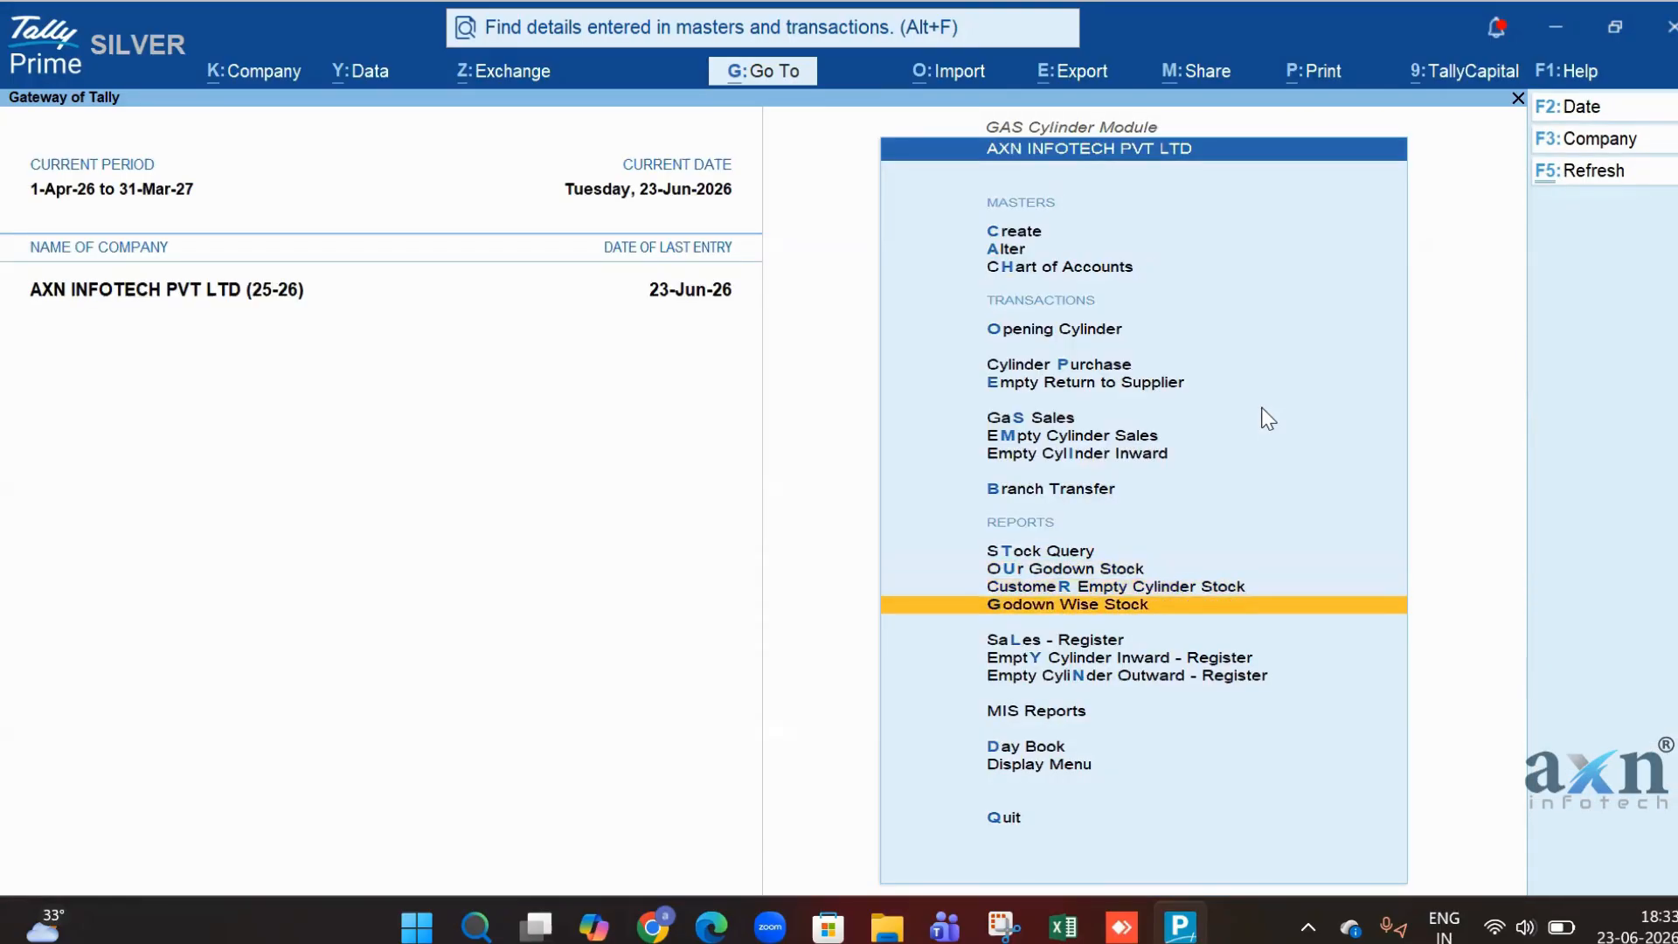
{"action": "key", "text": "Return"}
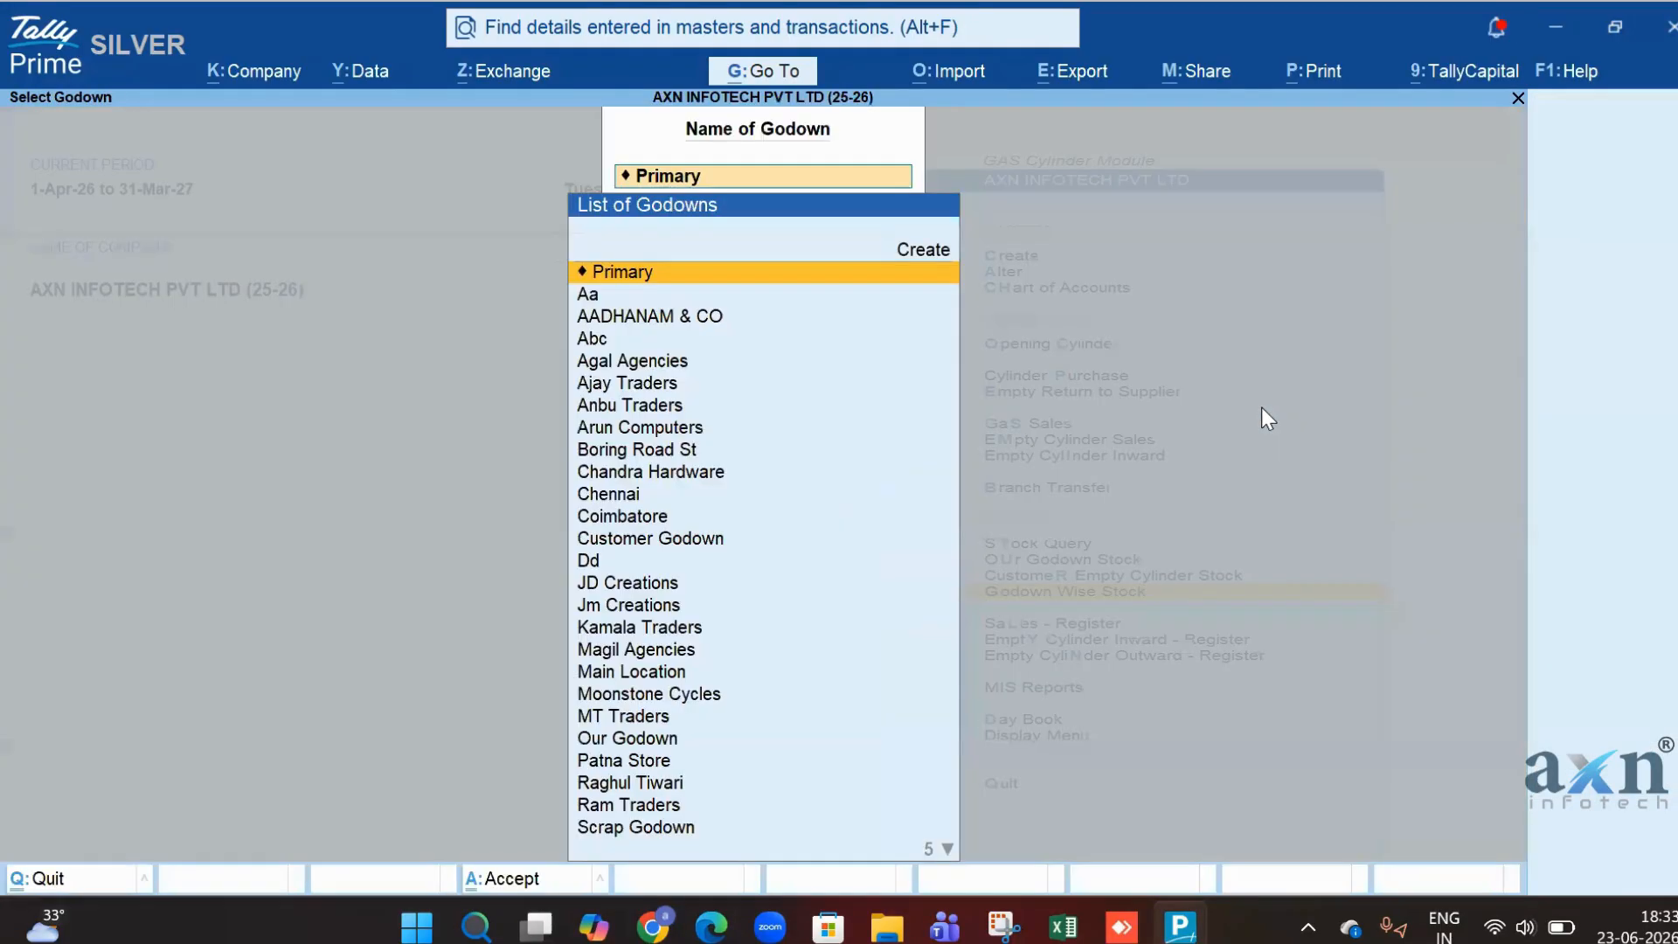
{"action": "key", "text": "Down"}
{"action": "key", "text": "Down"}
{"action": "key", "text": "Return"}
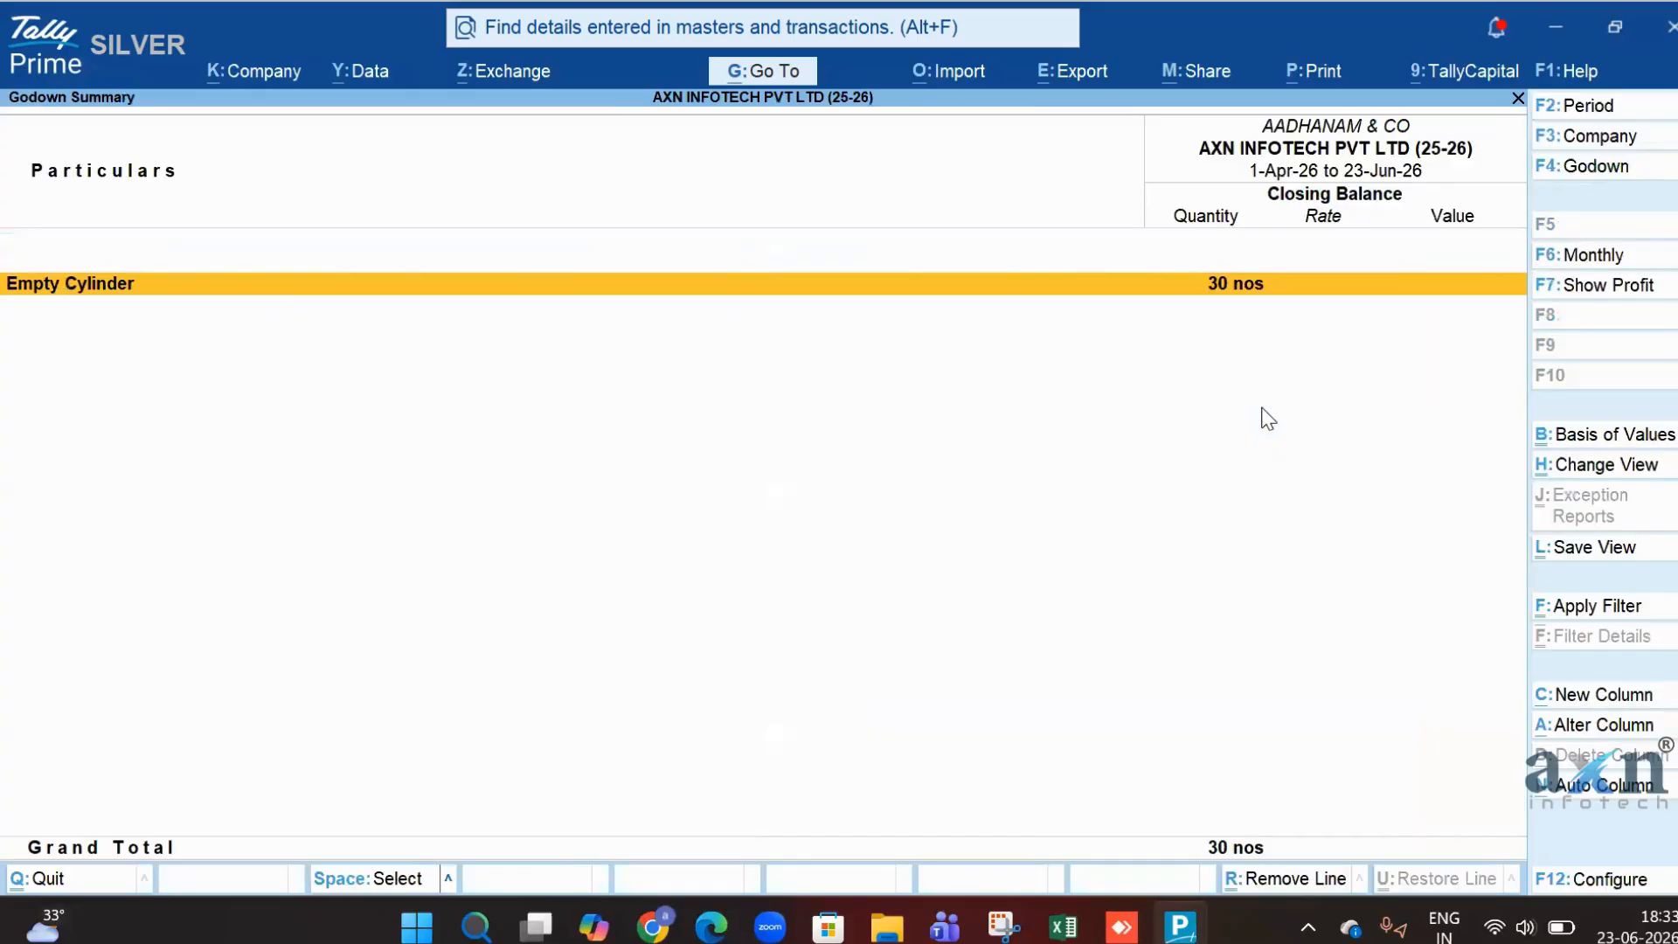
{"action": "key", "text": "Escape"}
{"action": "key", "text": "Escape"}
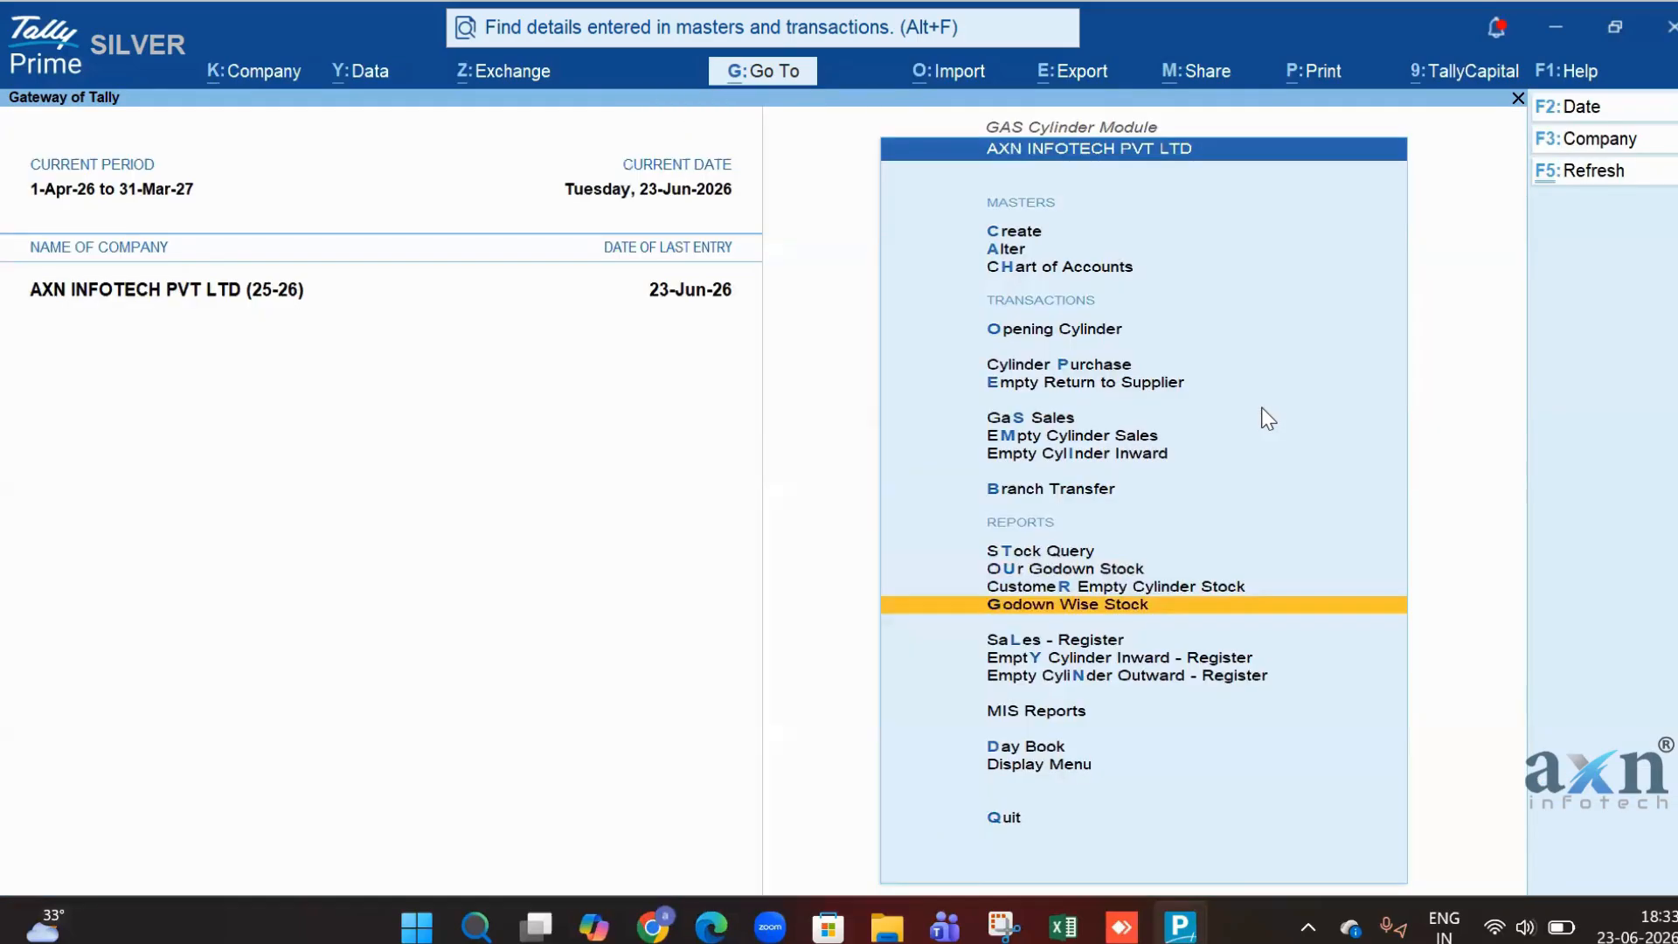
Review the Gas Sales vouchers in the Sales Register and return to the Gateway of Tally.
{"action": "key", "text": "Down"}
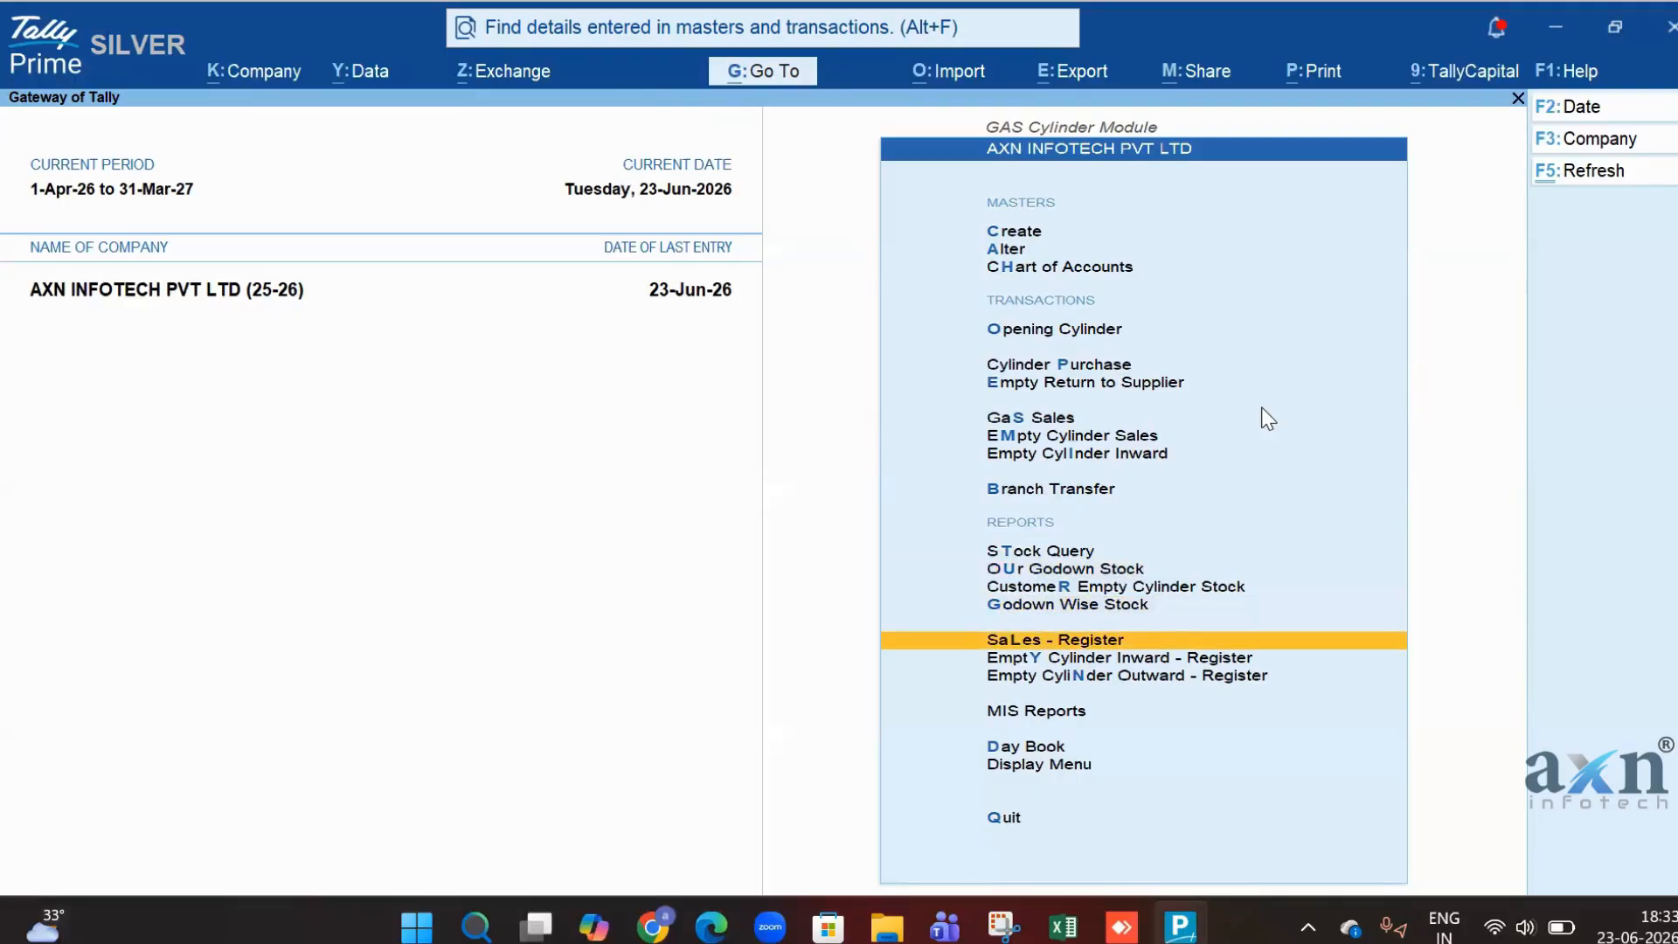
{"action": "key", "text": "Down"}
{"action": "key", "text": "Down"}
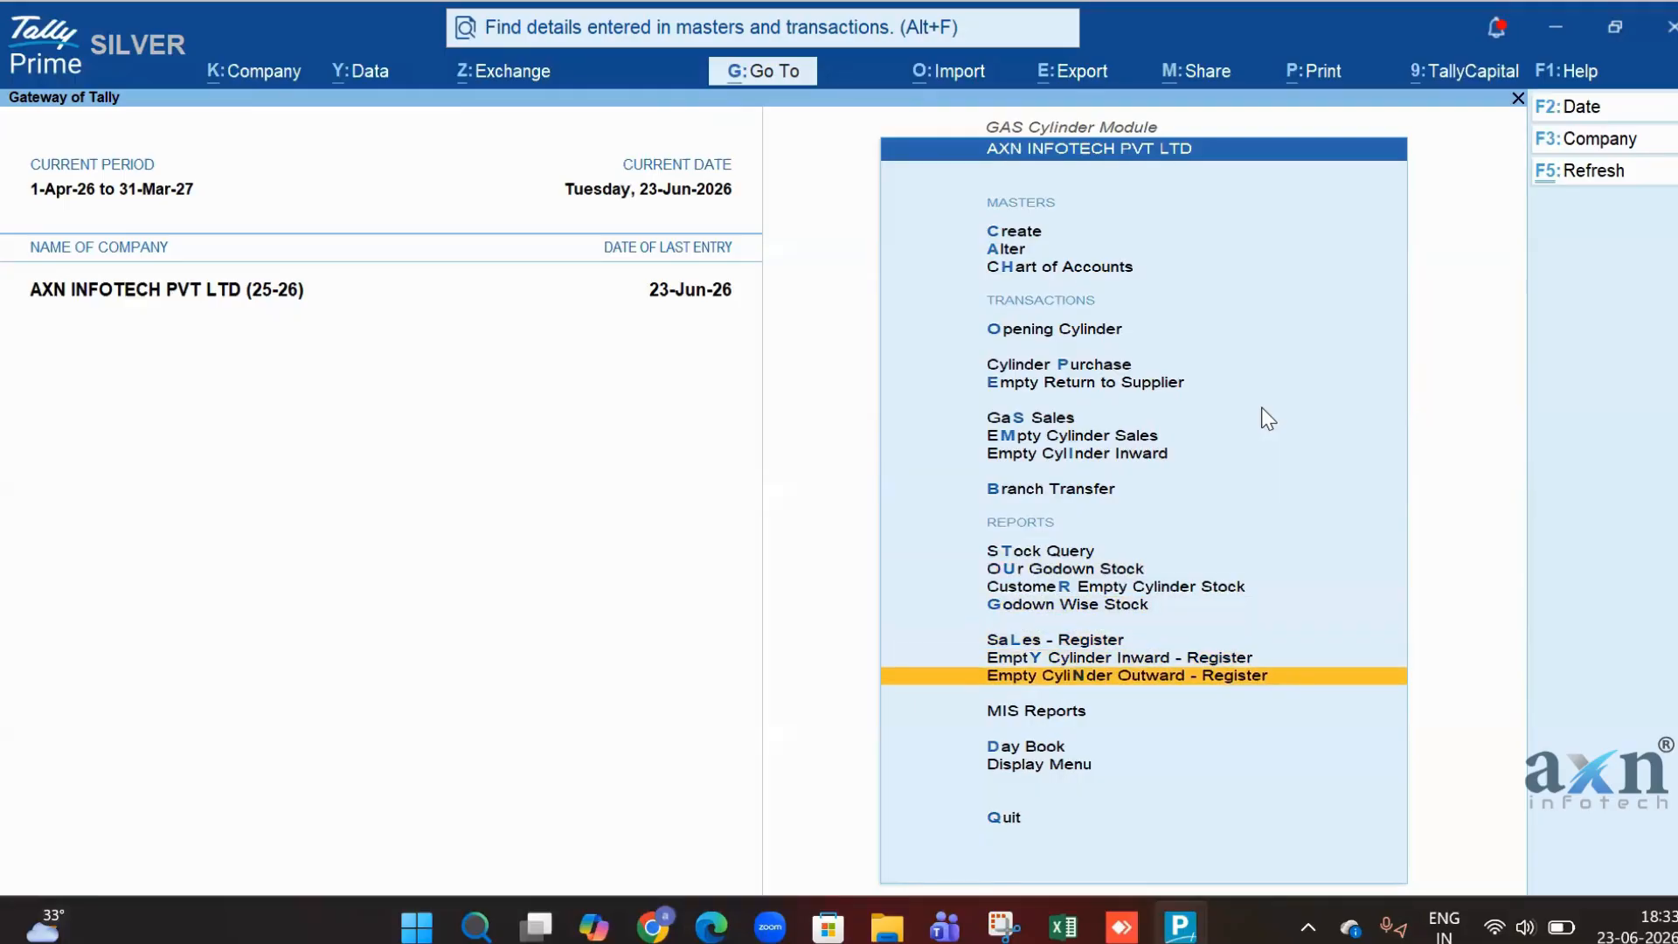
{"action": "key", "text": "Up"}
{"action": "key", "text": "Down"}
{"action": "key", "text": "Up"}
{"action": "key", "text": "Up"}
{"action": "key", "text": "Return"}
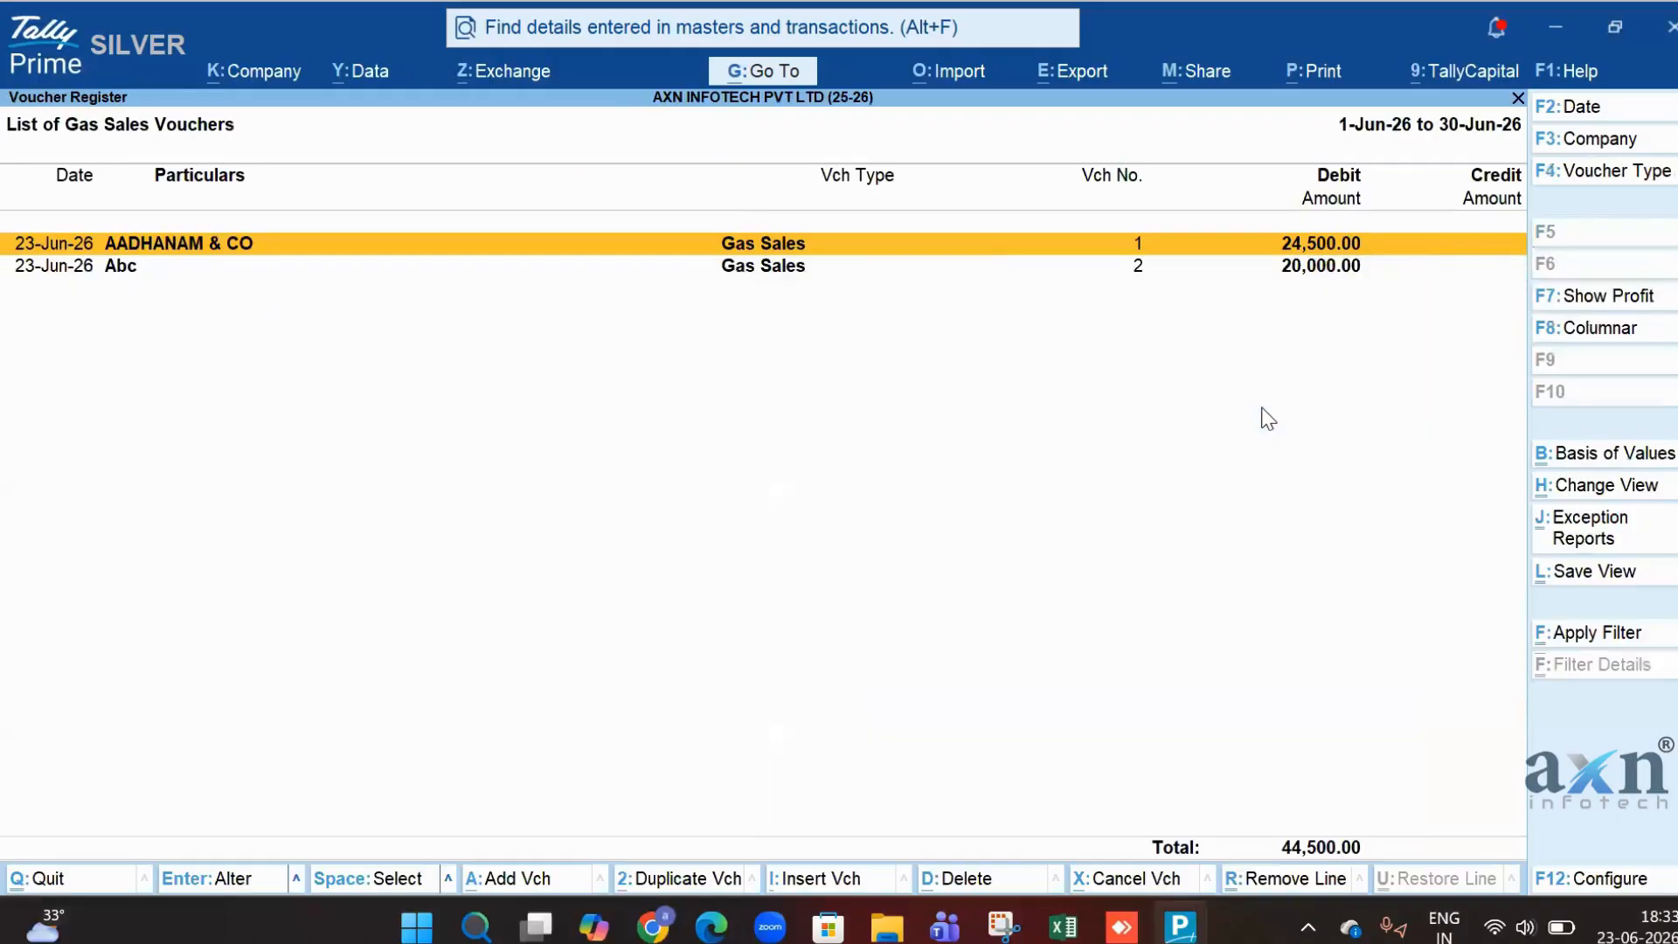
{"action": "key", "text": "Escape"}
{"action": "key", "text": "Down"}
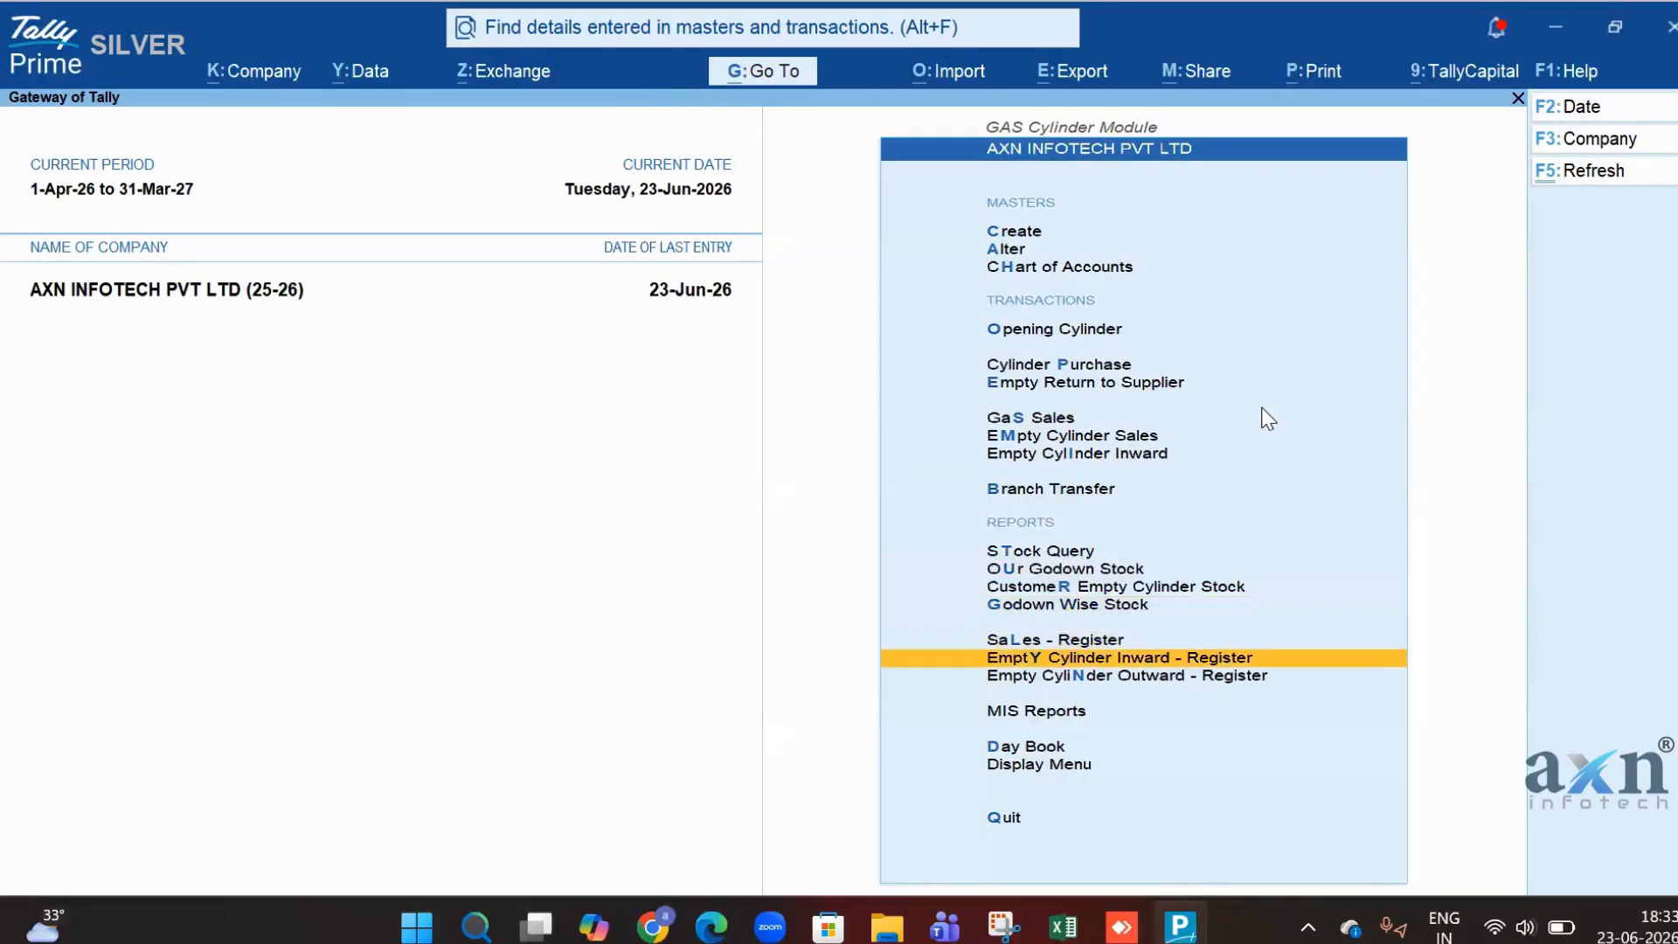
Review customer godown opening and closing quantities in the Stock Difference MIS report, then close it.
{"action": "key", "text": "Down"}
{"action": "key", "text": "Down"}
{"action": "key", "text": "Return"}
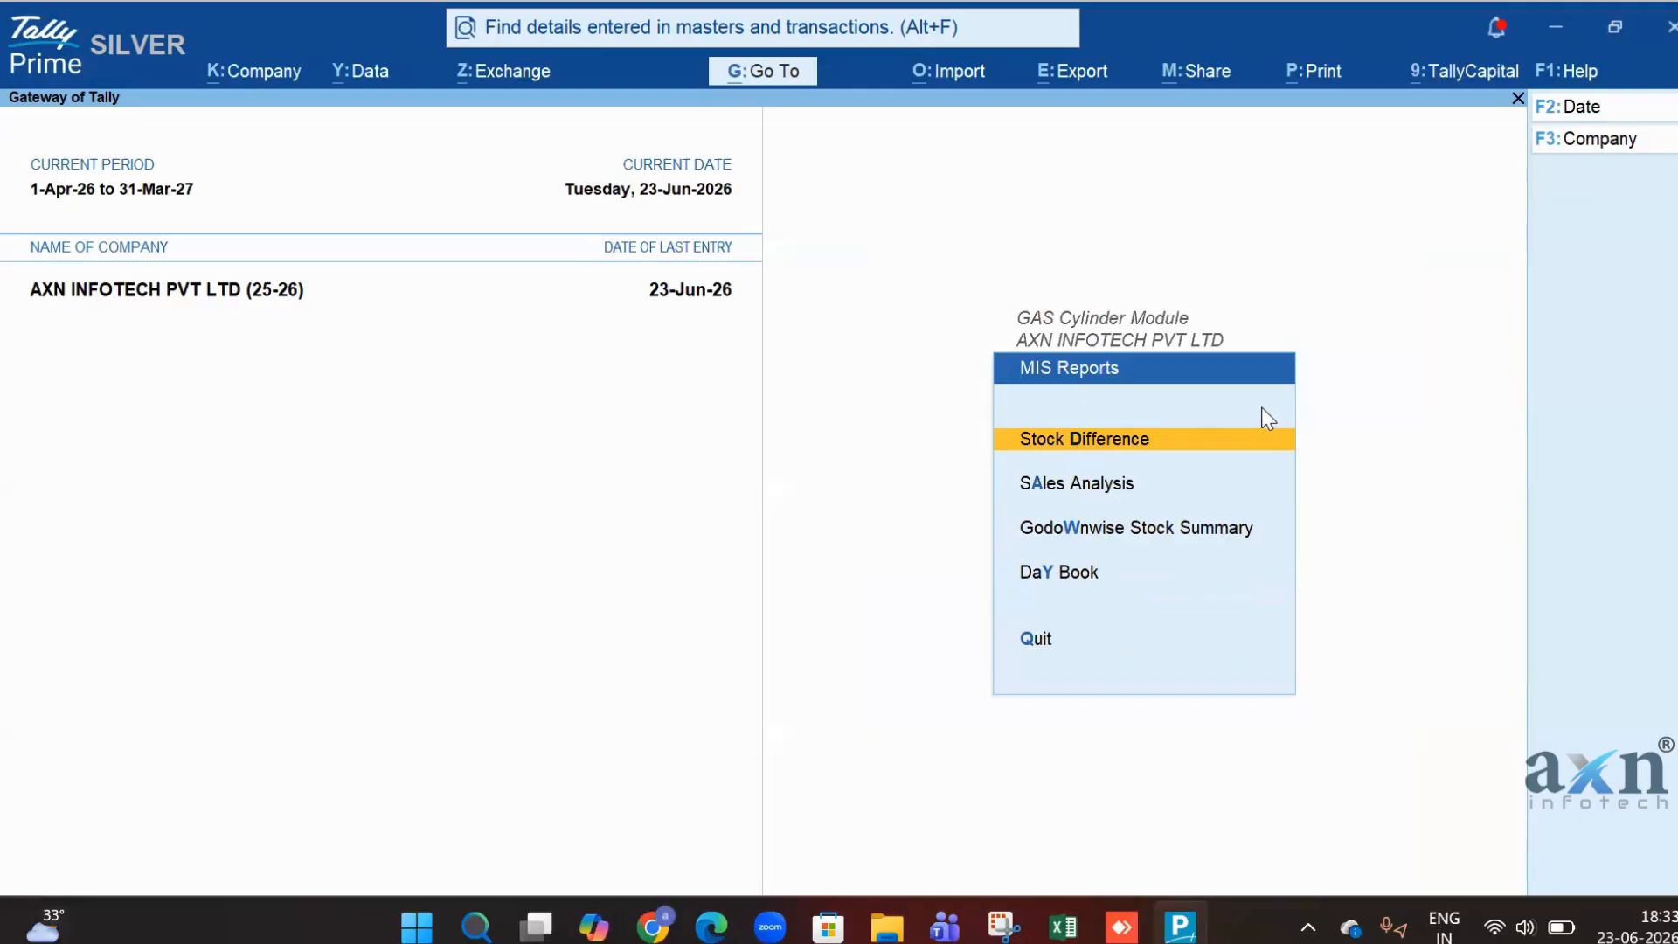
{"action": "key", "text": "Return"}
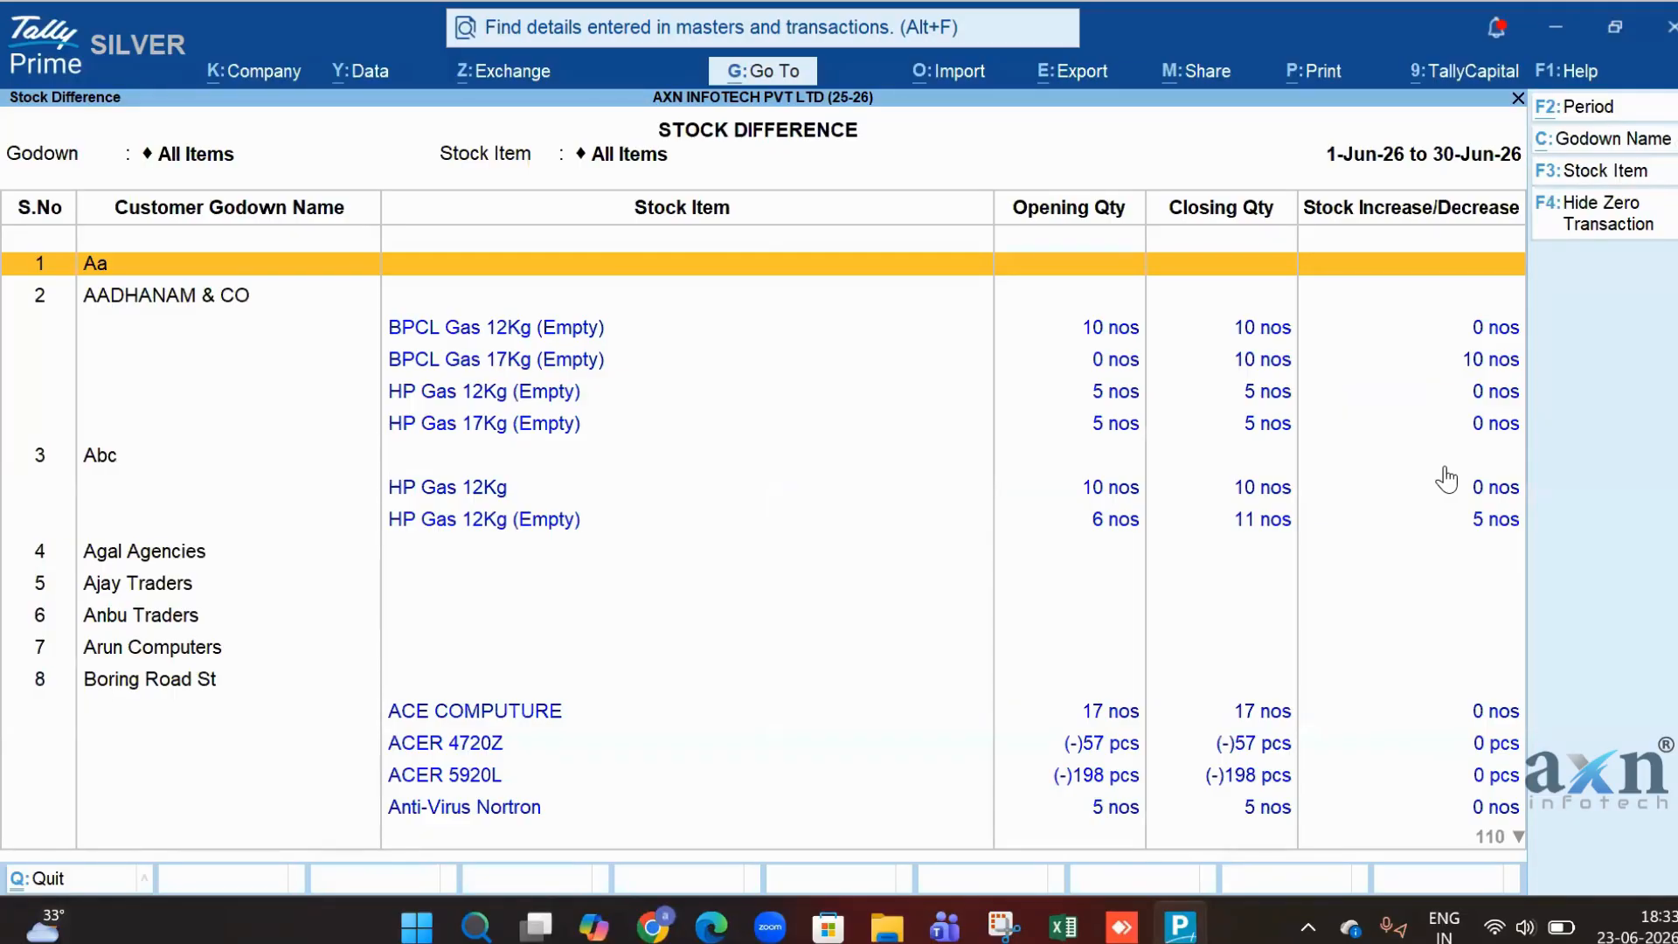
{"action": "key", "text": "Escape"}
Review each customer's purchased gas items and last purchase dates in the Sales Analysis report, then close it.
{"action": "key", "text": "Down"}
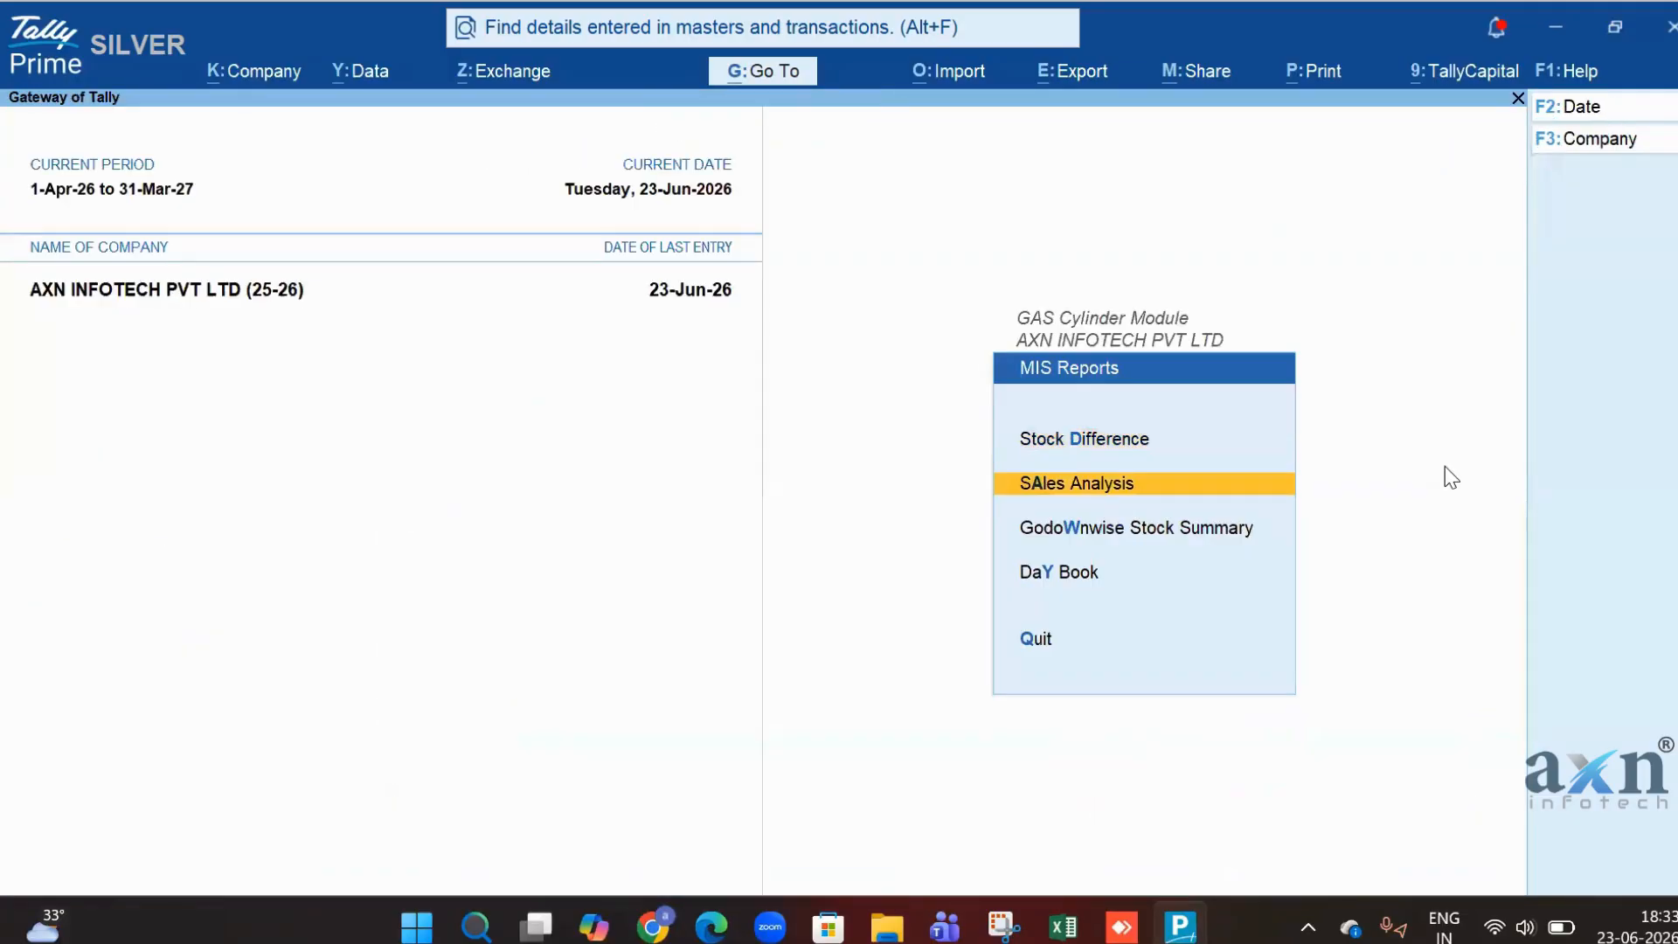
{"action": "key", "text": "Return"}
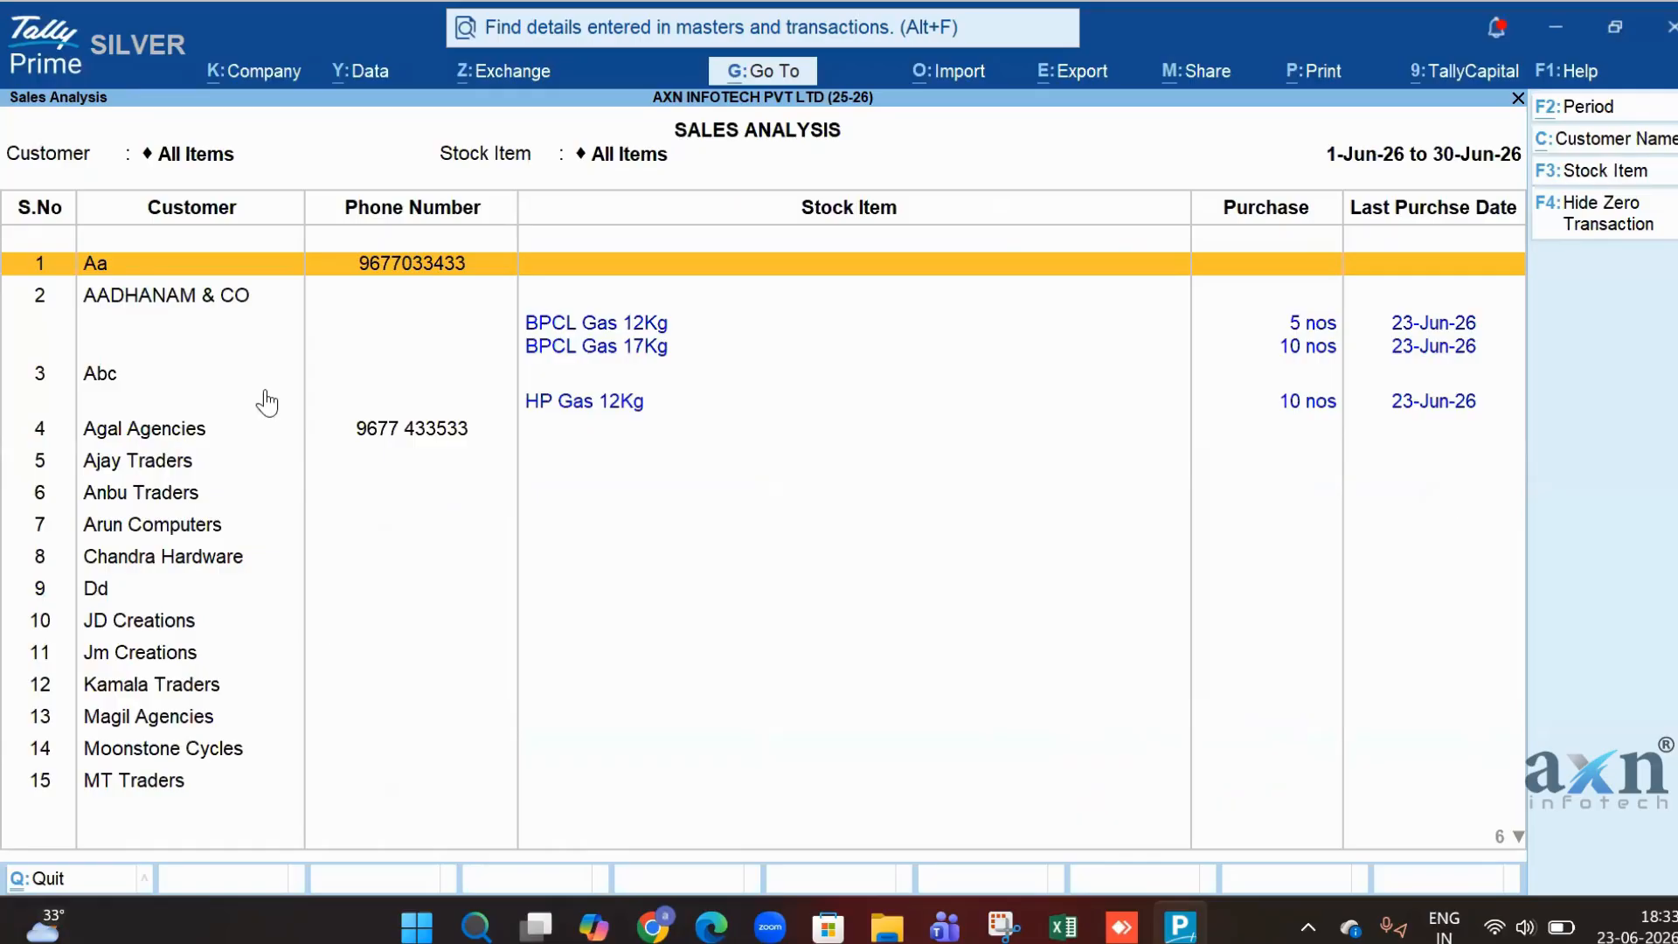
{"action": "key", "text": "Escape"}
Review item quantities in the Coimbatore and Main Location godowns in the Godownwise Stock Summary, then close it.
{"action": "key", "text": "Down"}
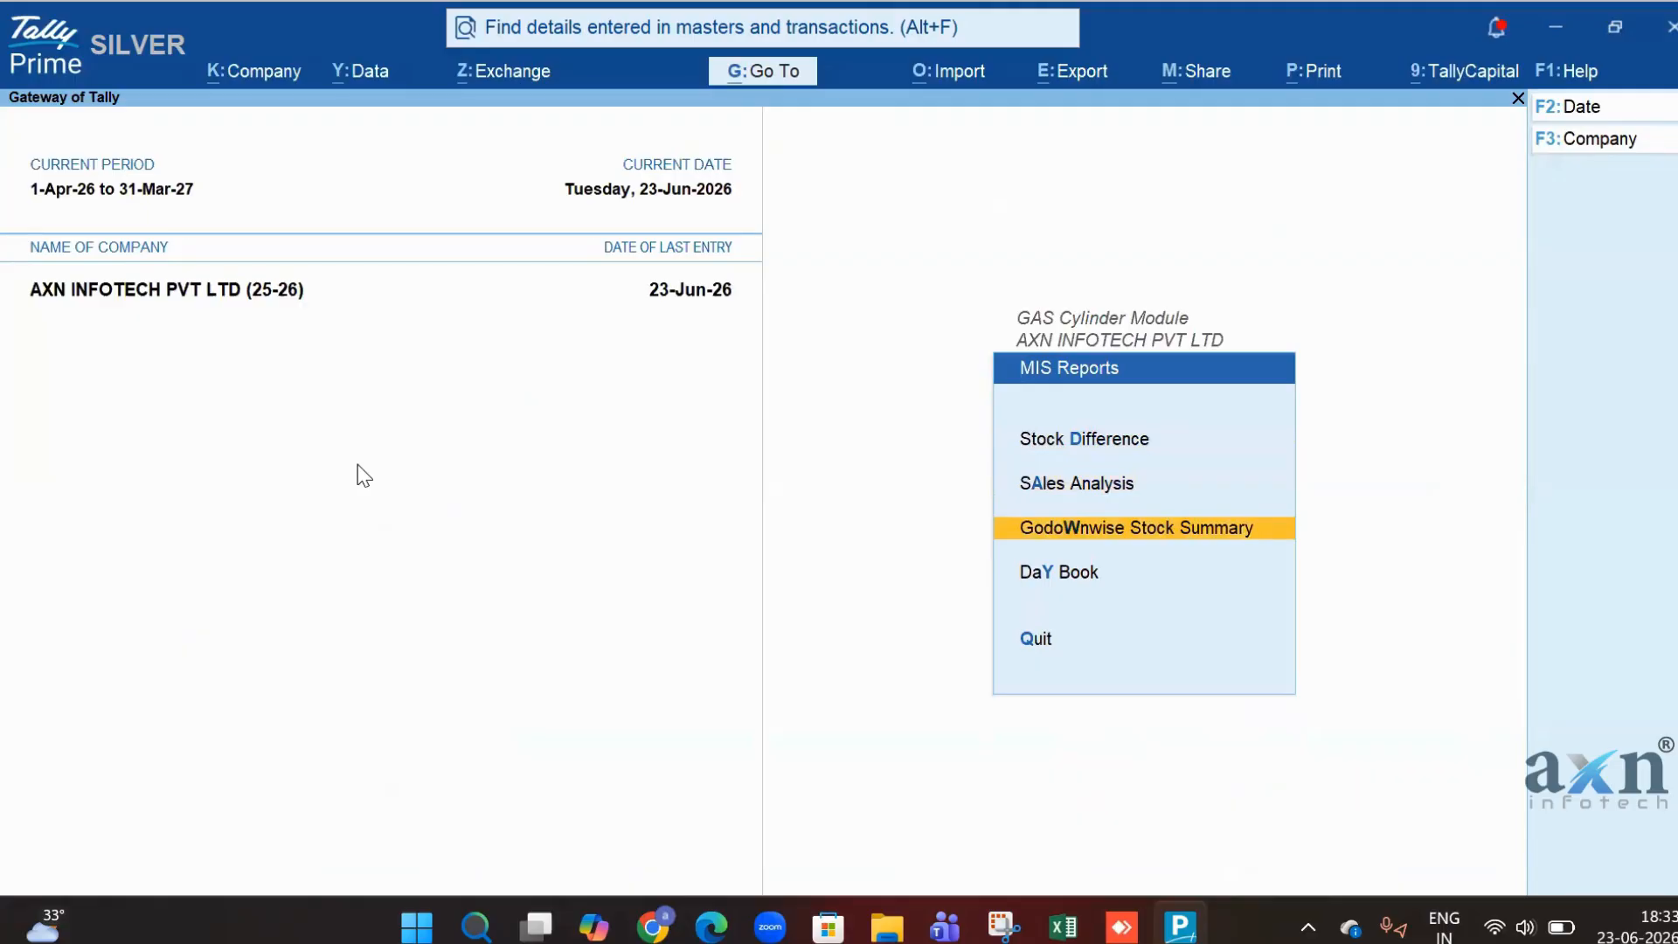
{"action": "key", "text": "Return"}
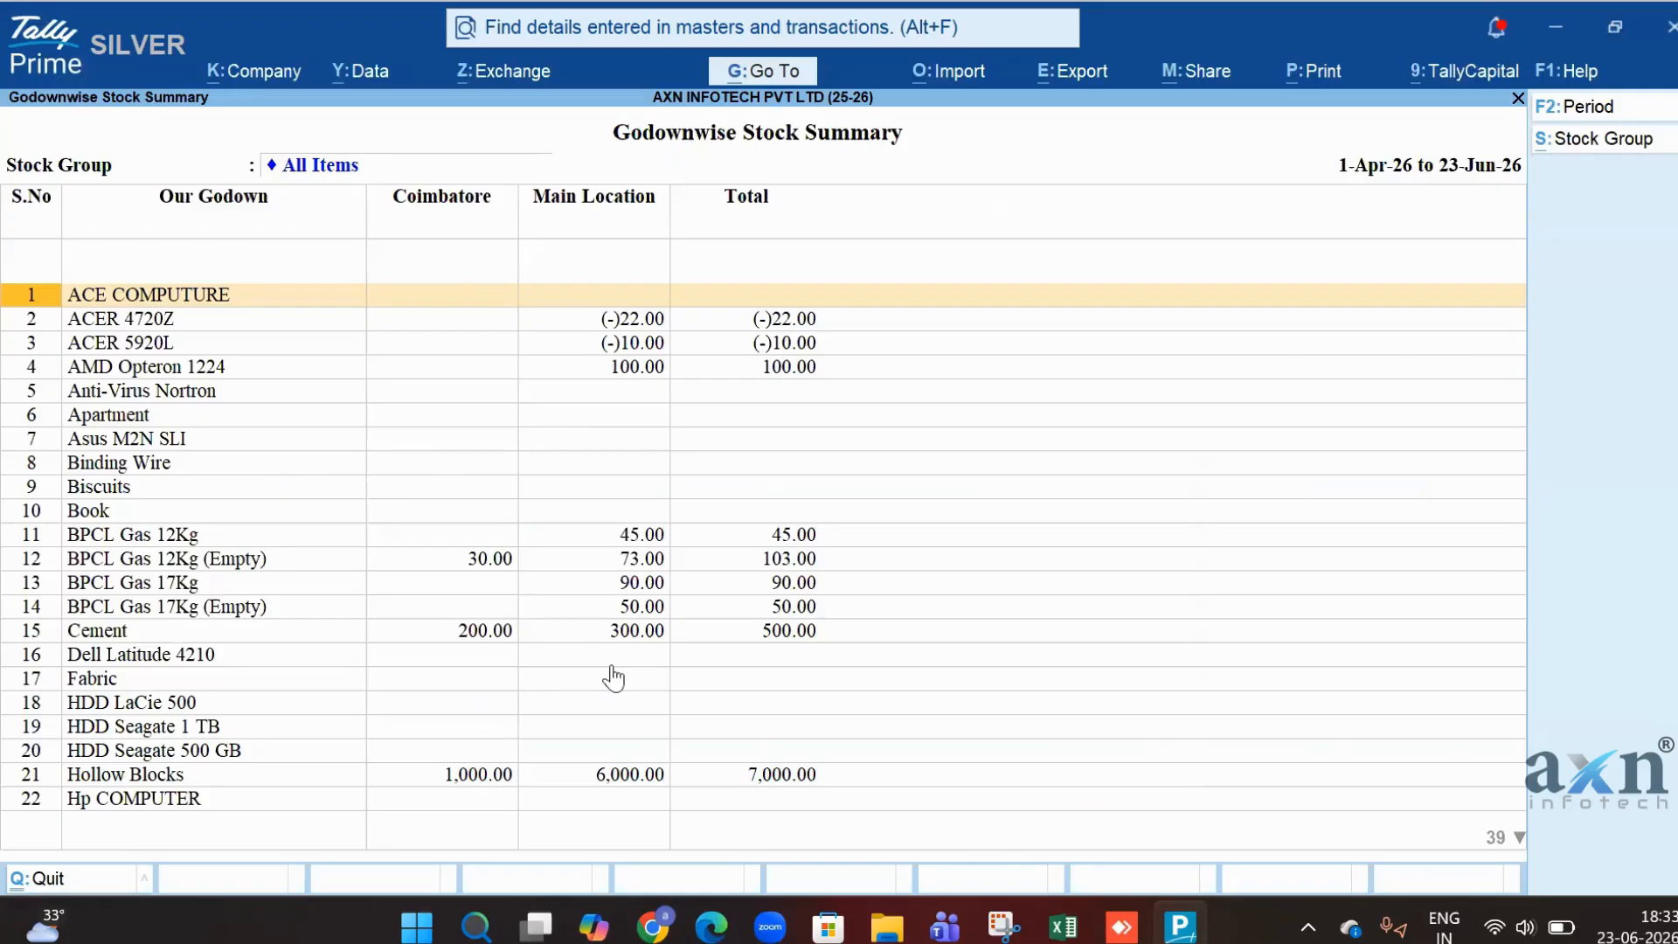
{"action": "key", "text": "Escape"}
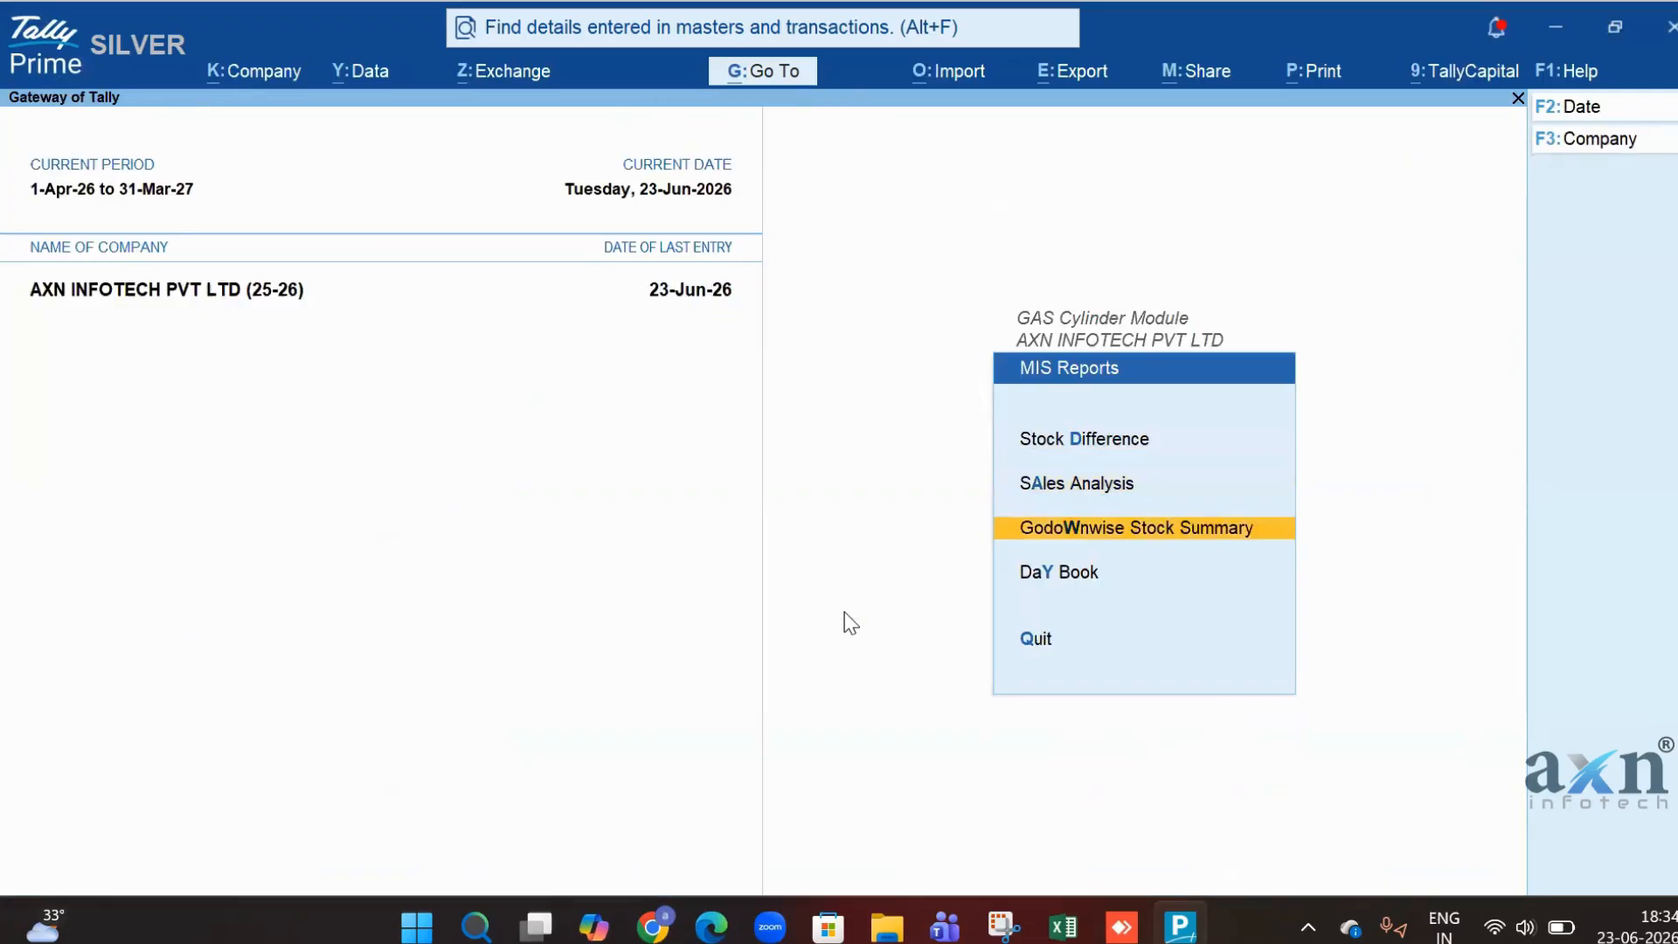
Examine the MIS Day Book with its godown filter set to All Items.
{"action": "key", "text": "Down"}
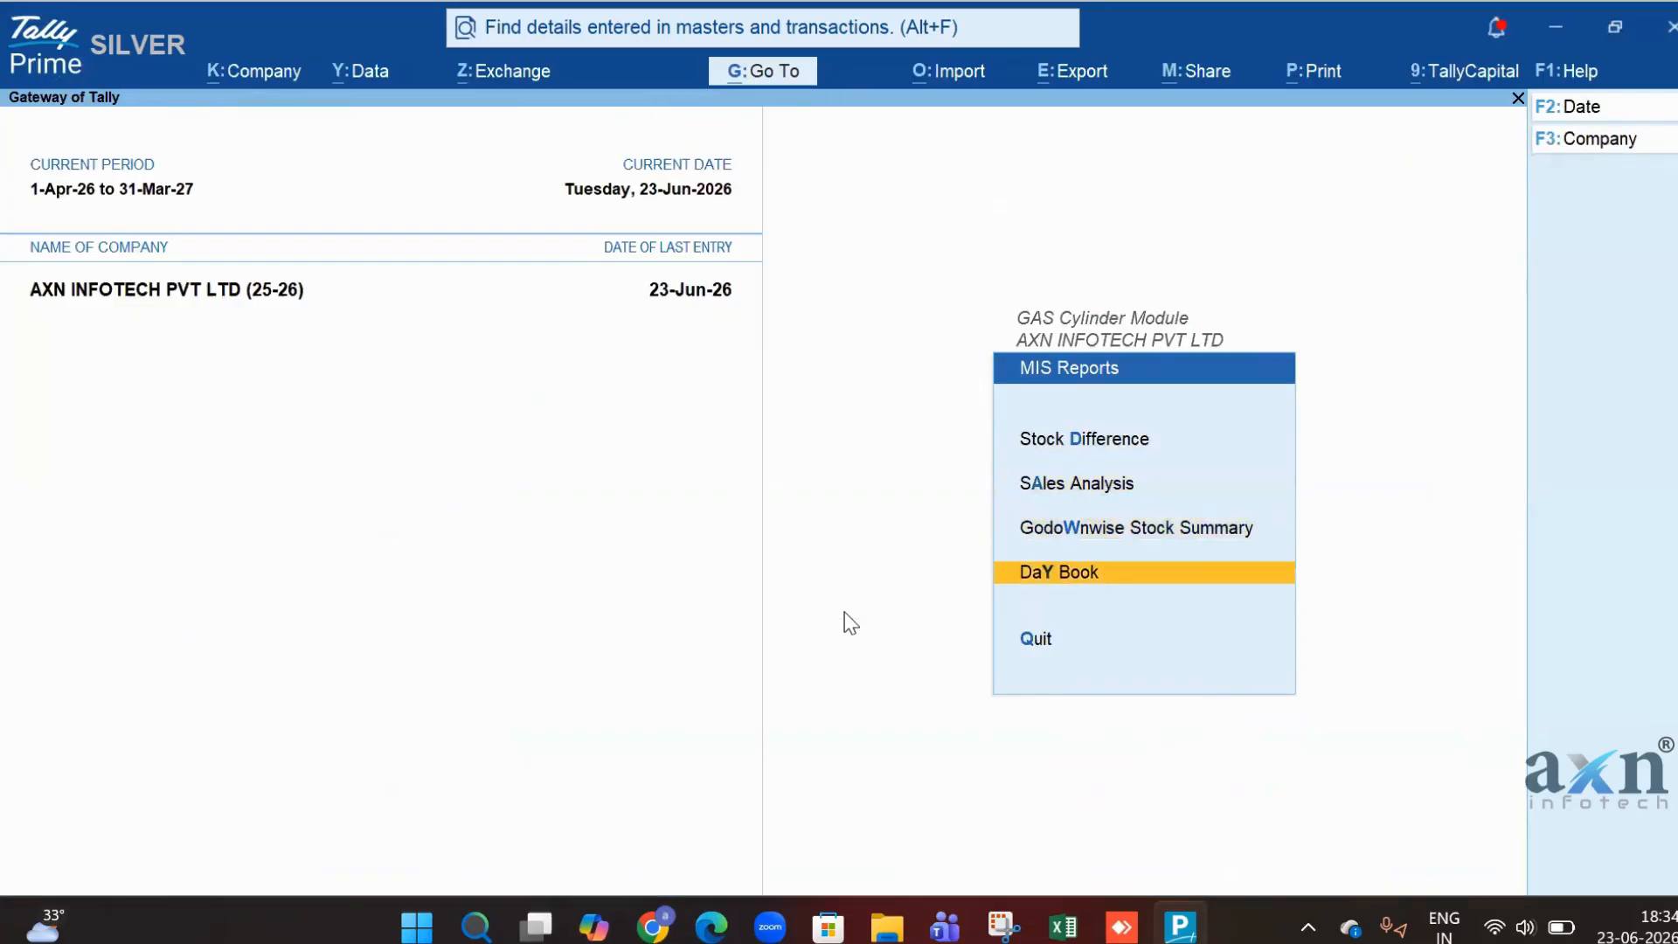
{"action": "key", "text": "Return"}
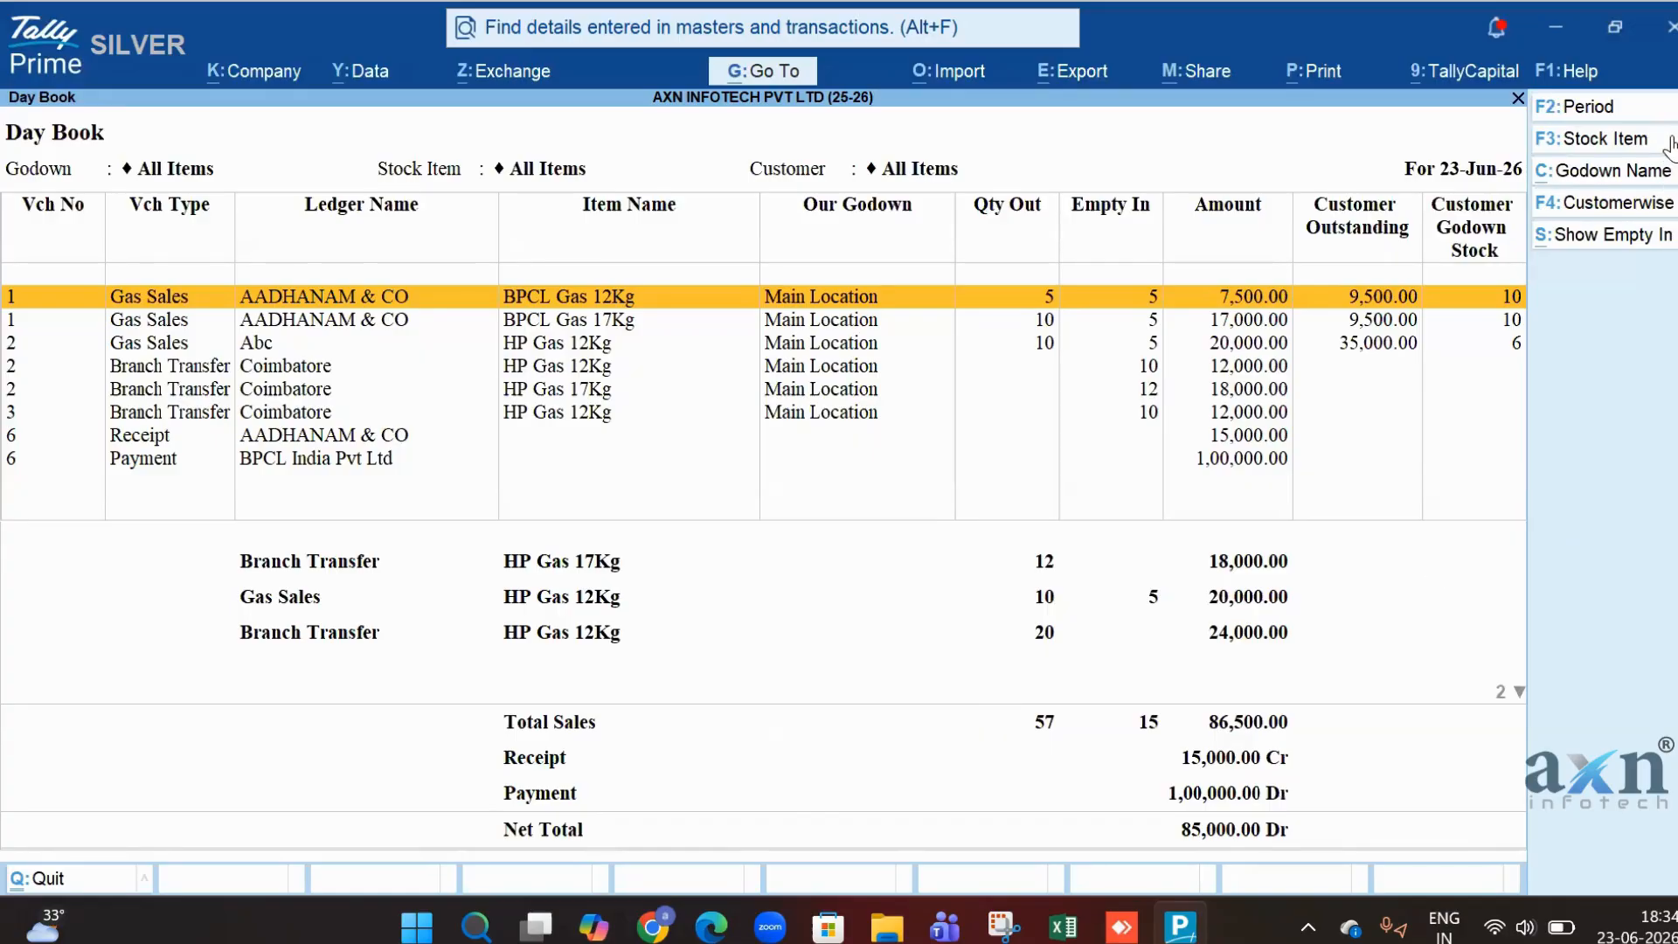
{"action": "left_click", "coordinate": [1665, 172]}
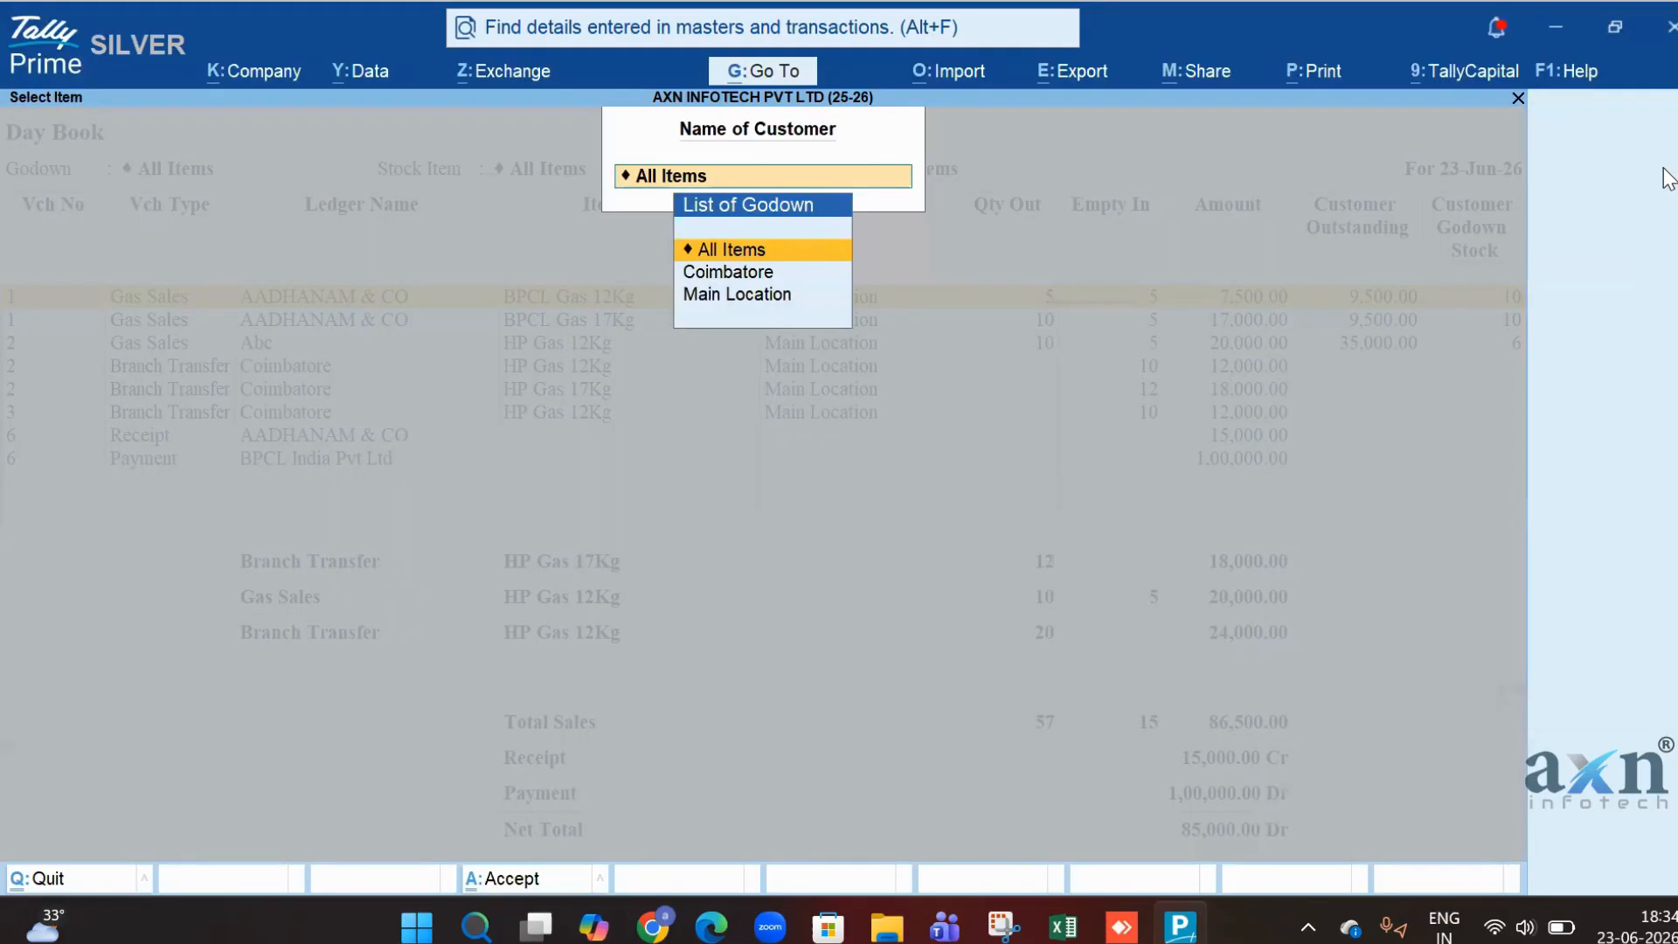
{"action": "key", "text": "Return"}
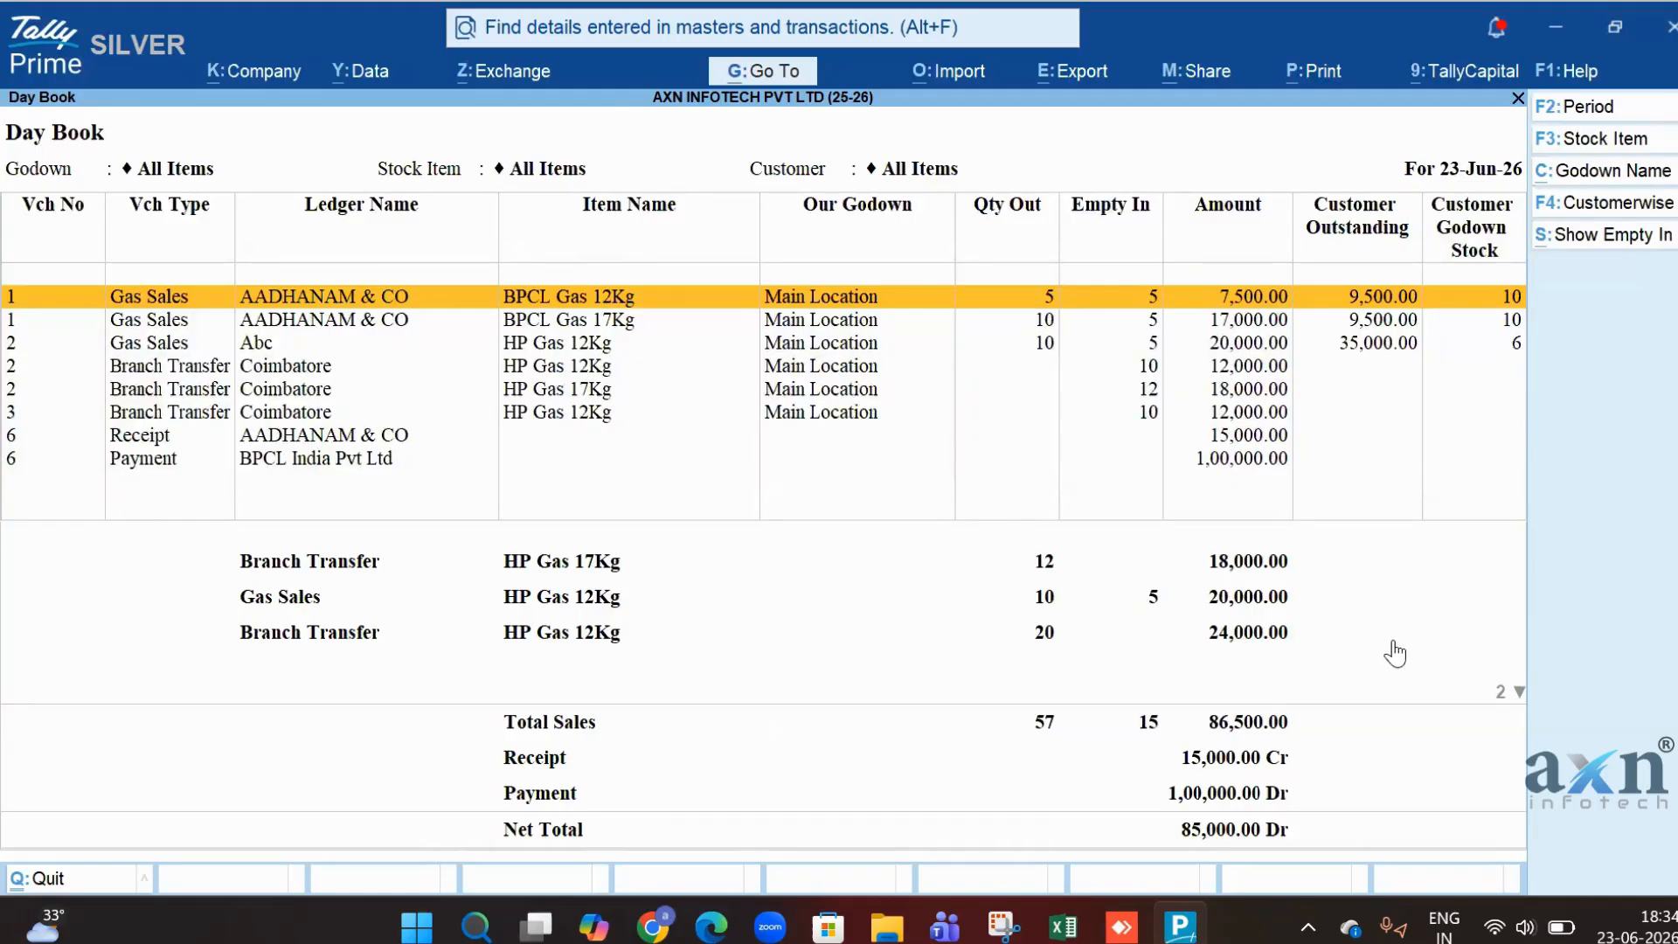
Filter the MIS Day Book to the customer AADHANAM & CO, review its entries, and close the report.
{"action": "left_click", "coordinate": [1625, 204]}
{"action": "key", "text": "Down"}
{"action": "key", "text": "Down"}
{"action": "key", "text": "Return"}
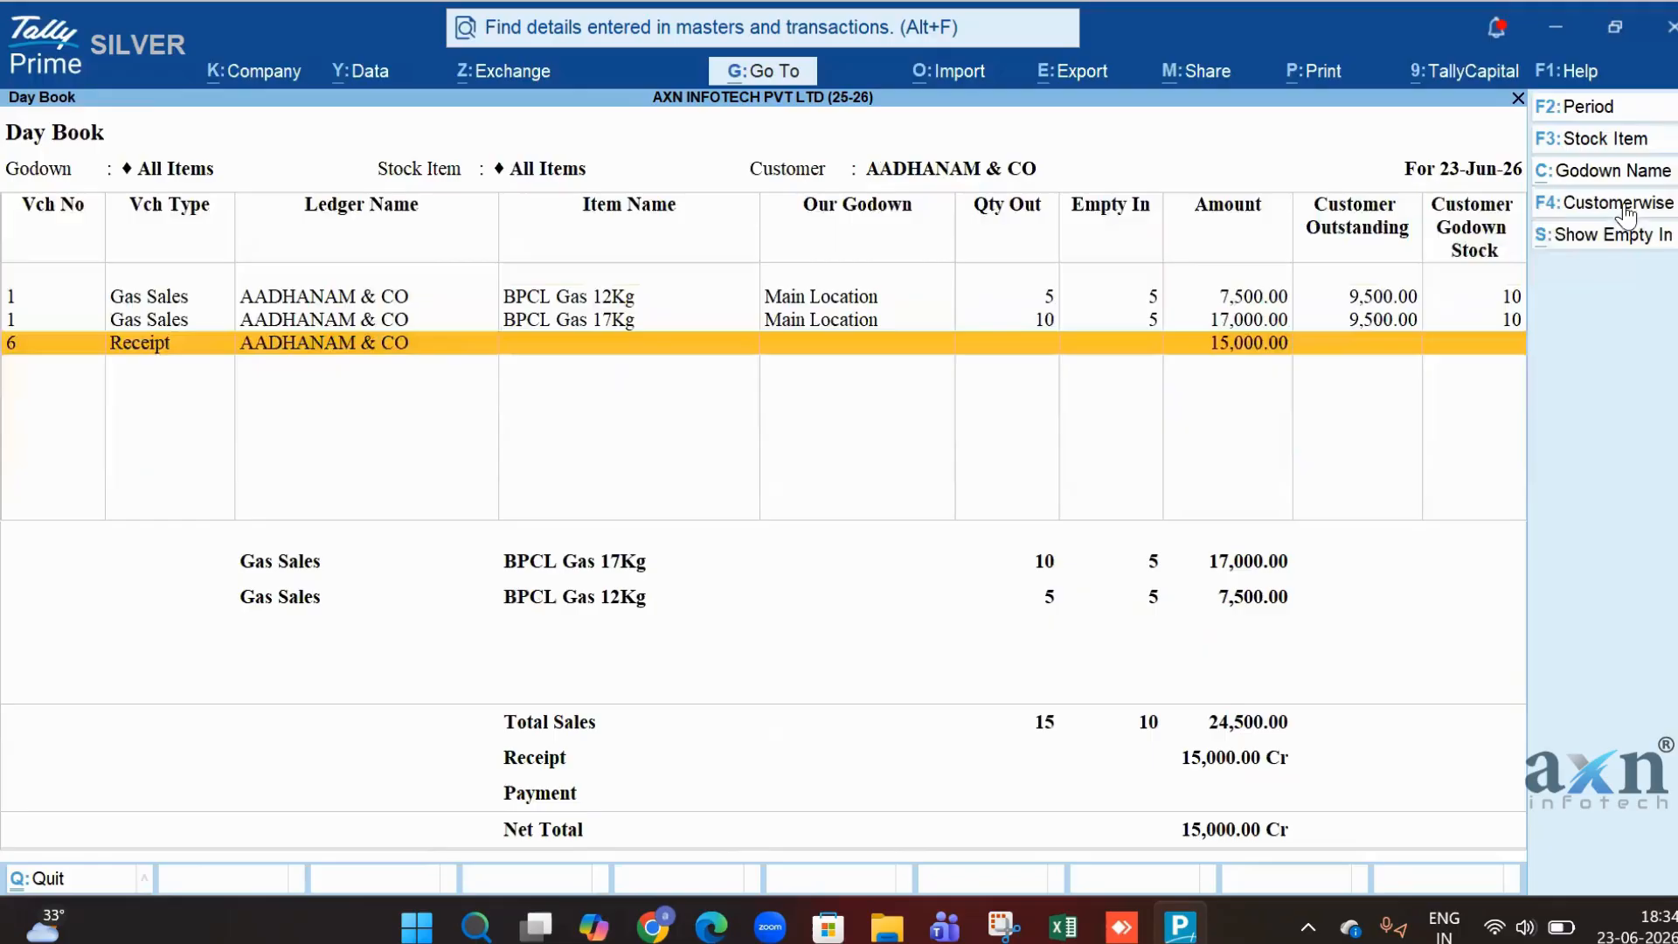
{"action": "key", "text": "Escape"}
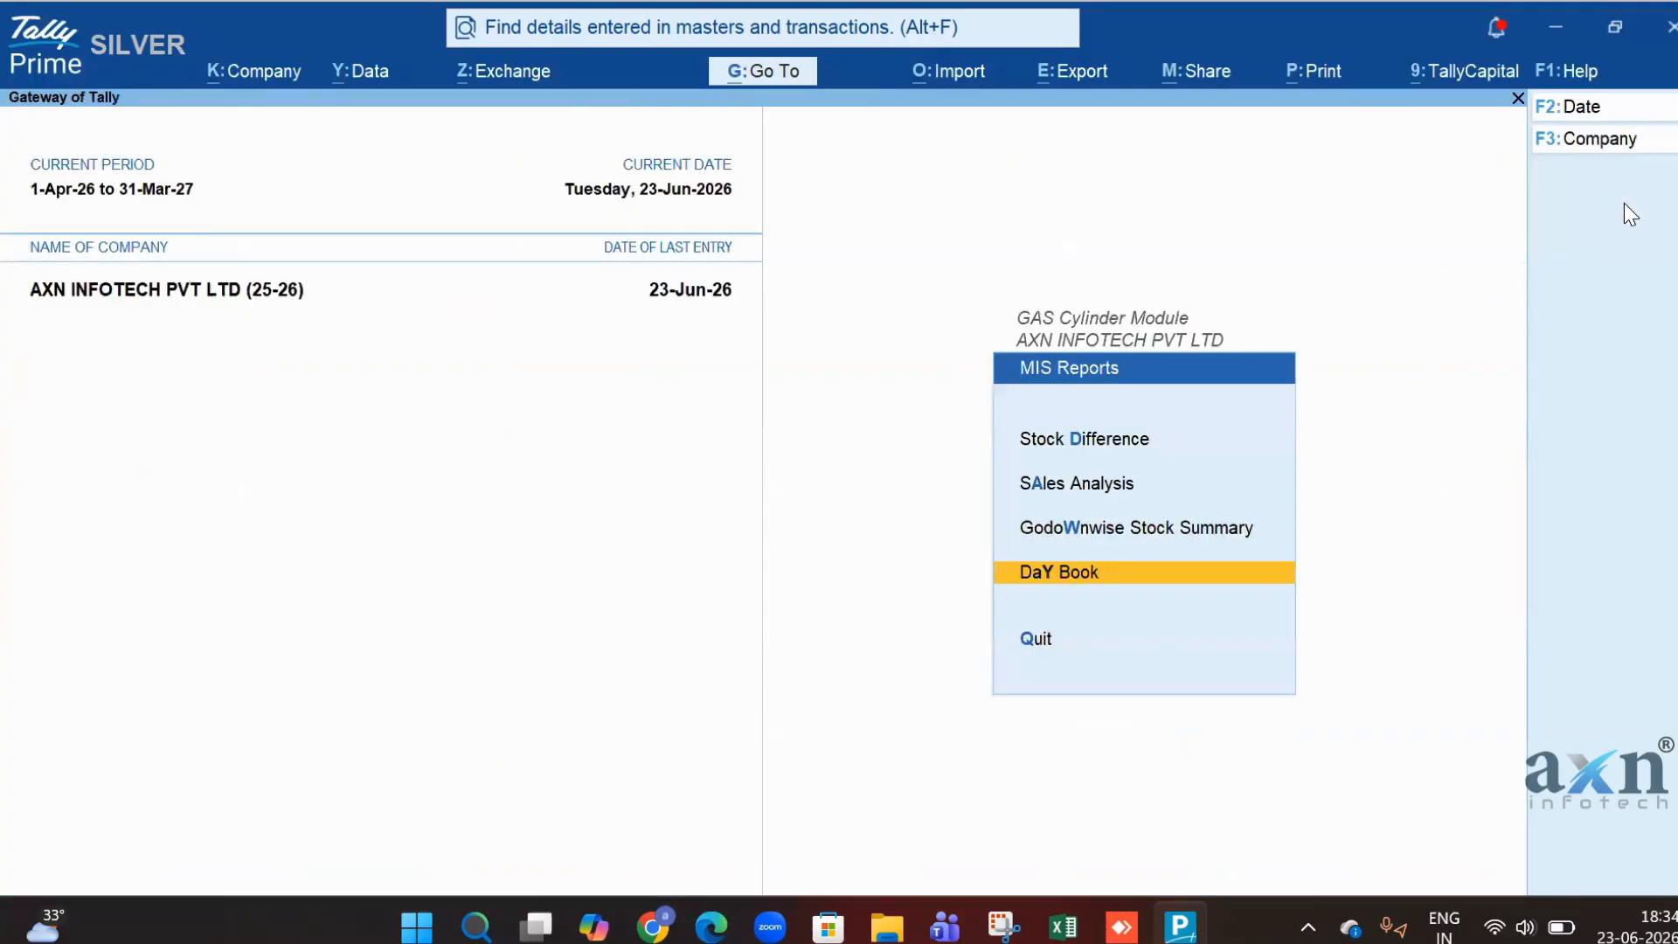
Review the day's vouchers in the Day Book of the Gateway of Tally, then close it.
{"action": "key", "text": "Escape"}
{"action": "key", "text": "Down"}
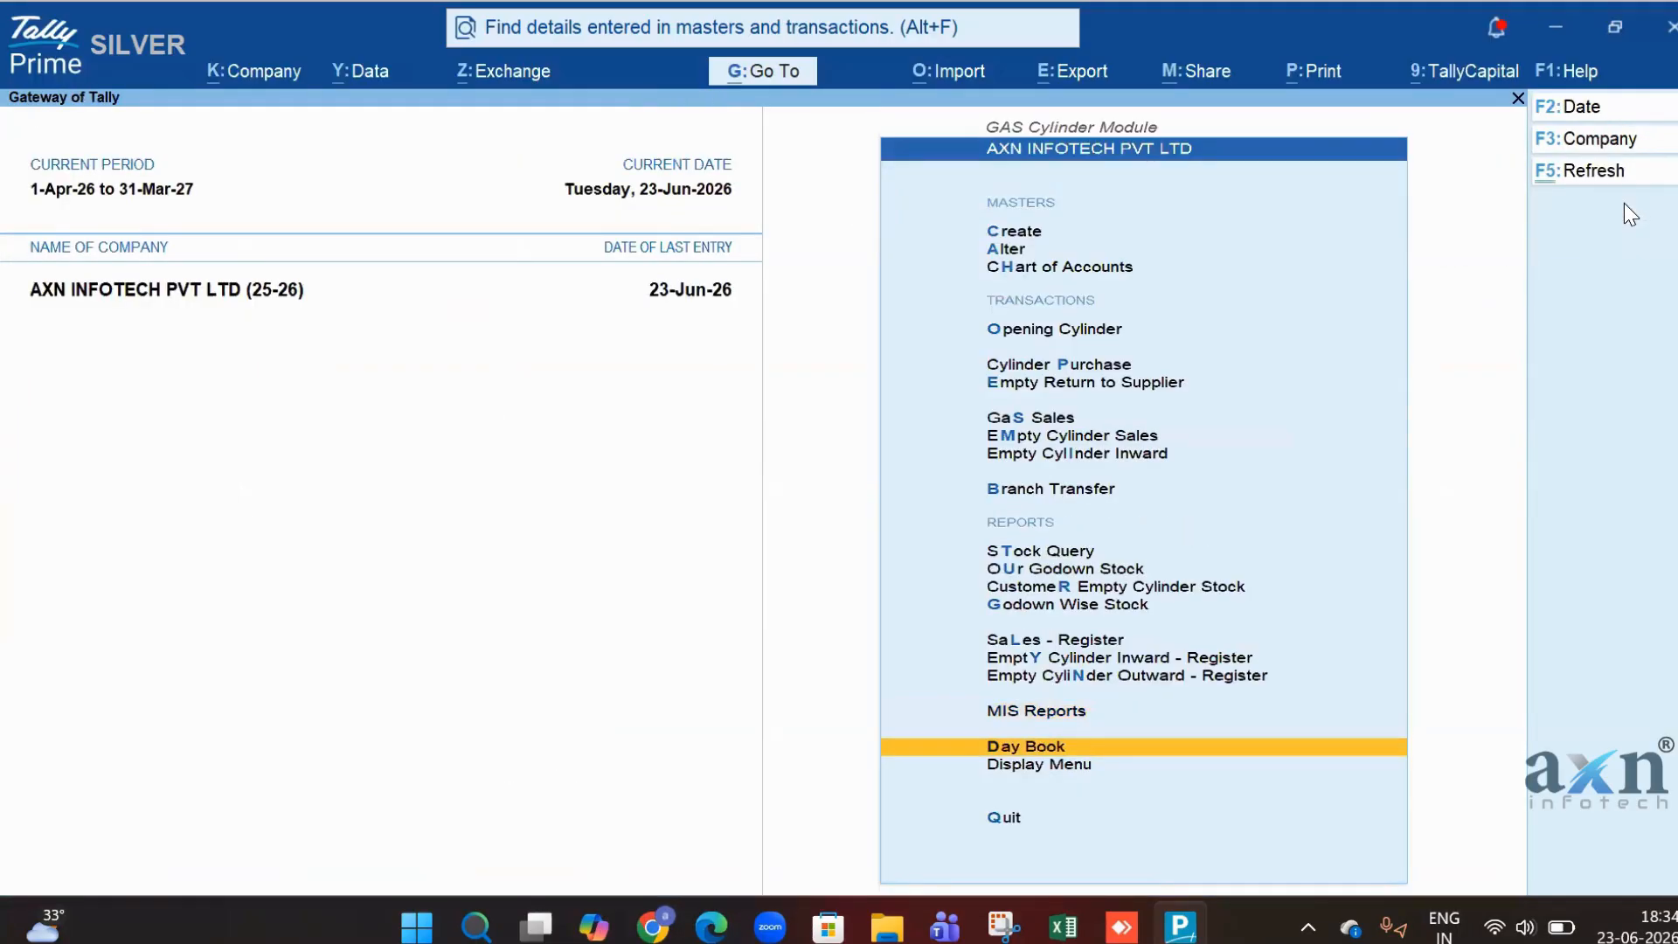
{"action": "key", "text": "Return"}
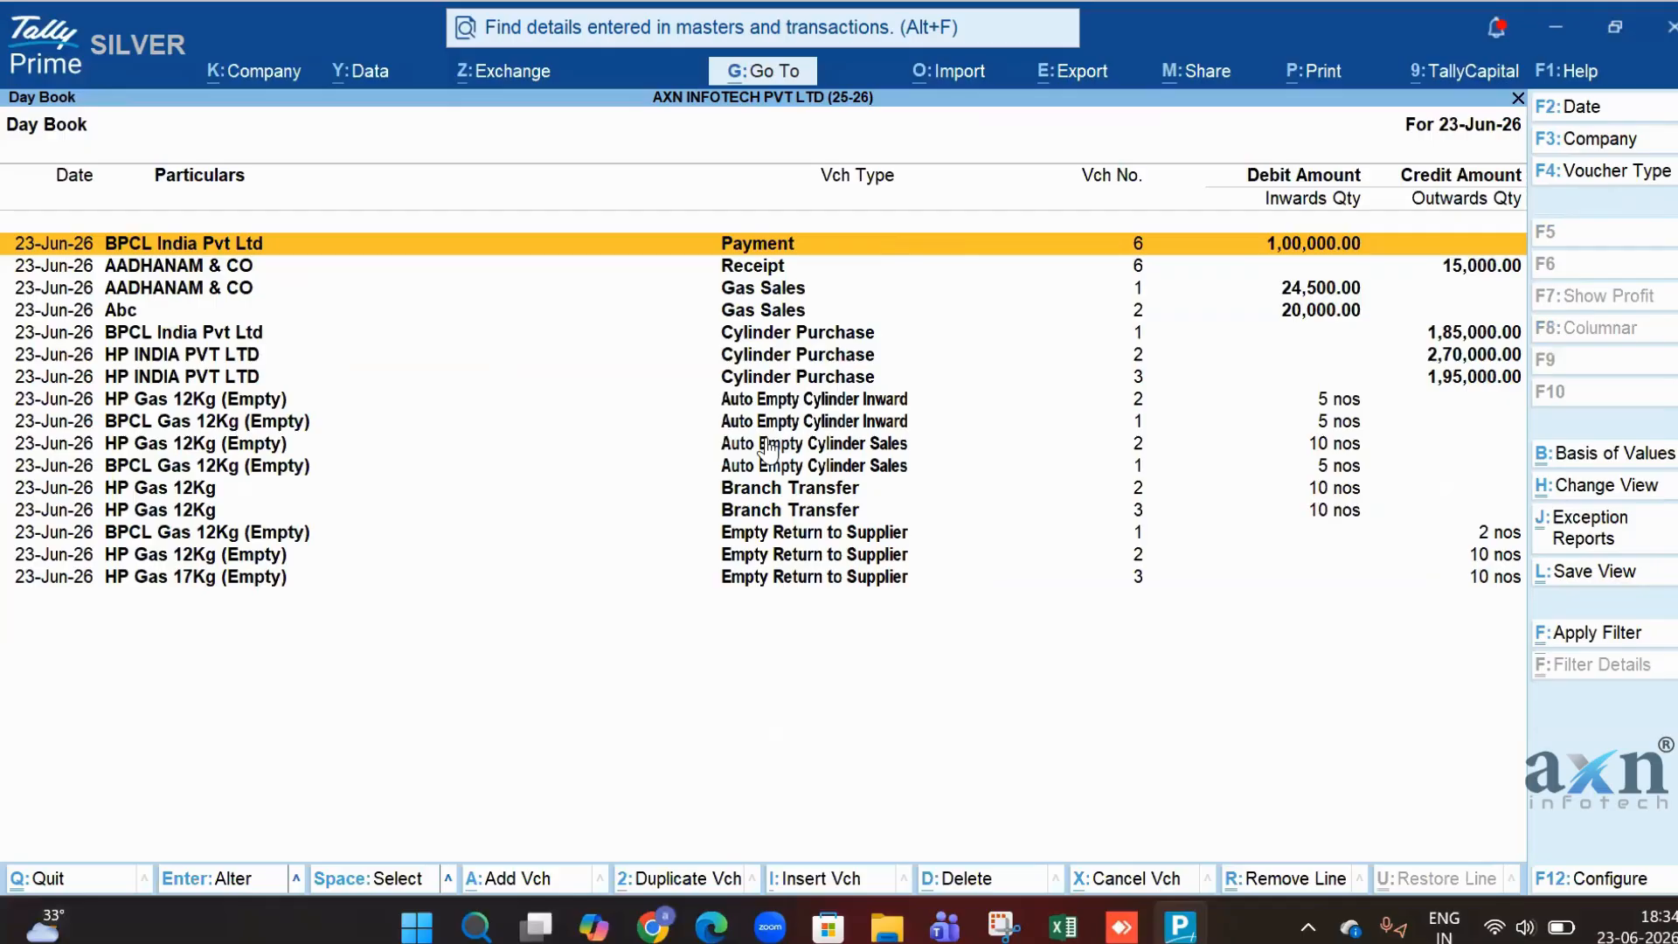
{"action": "key", "text": "Escape"}
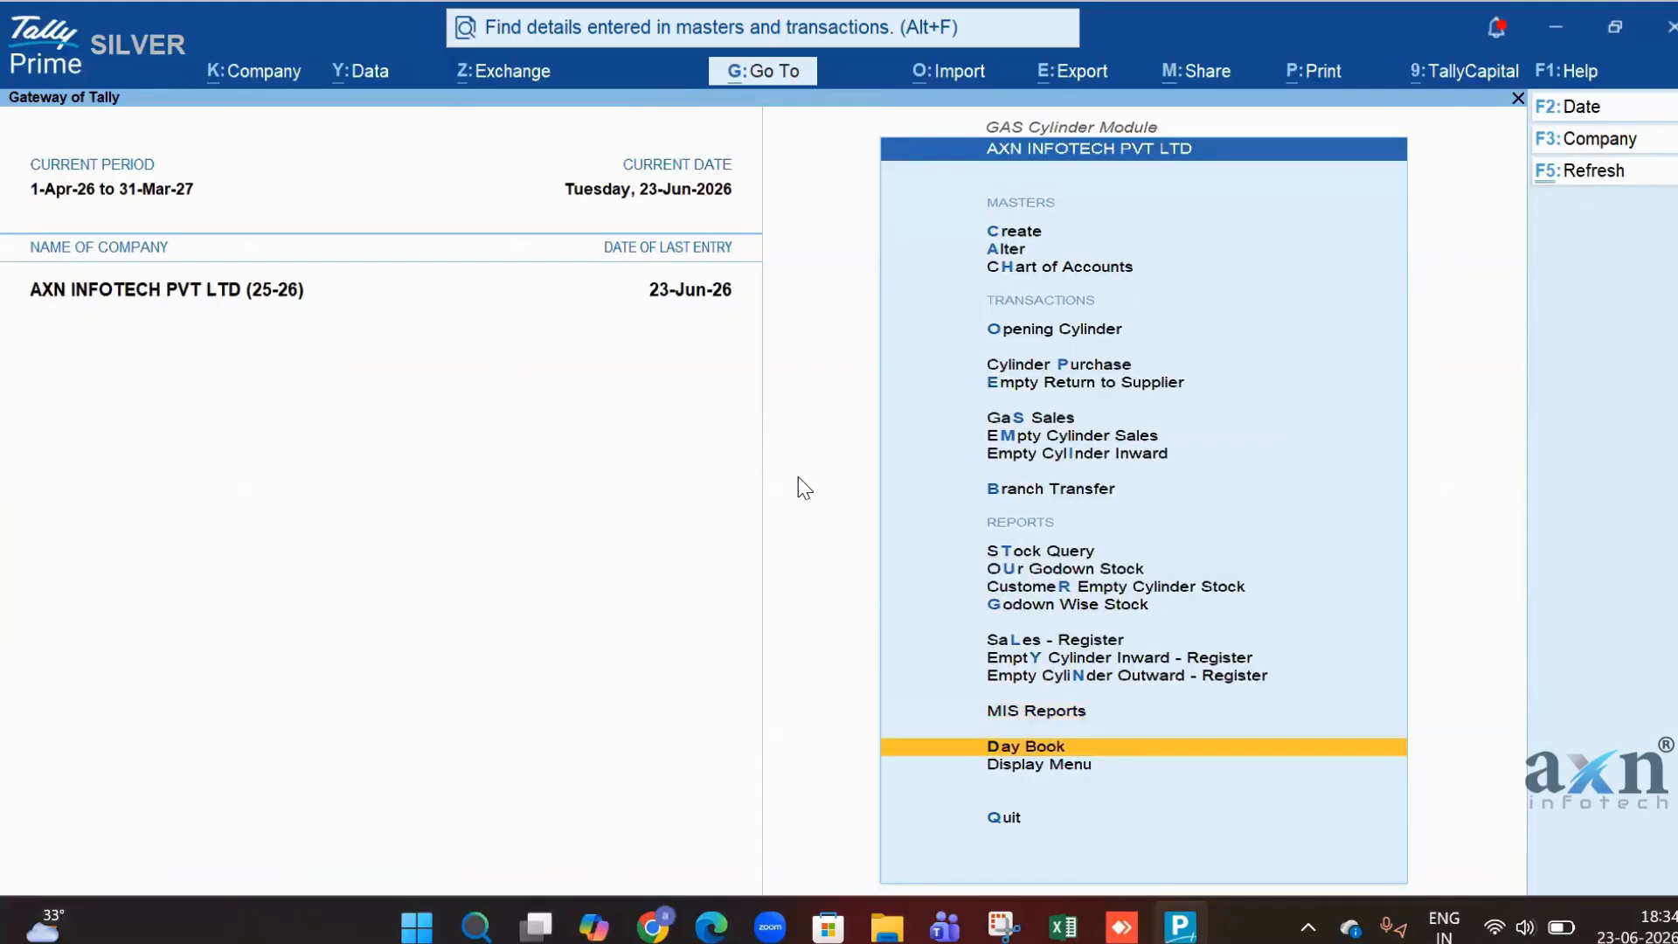